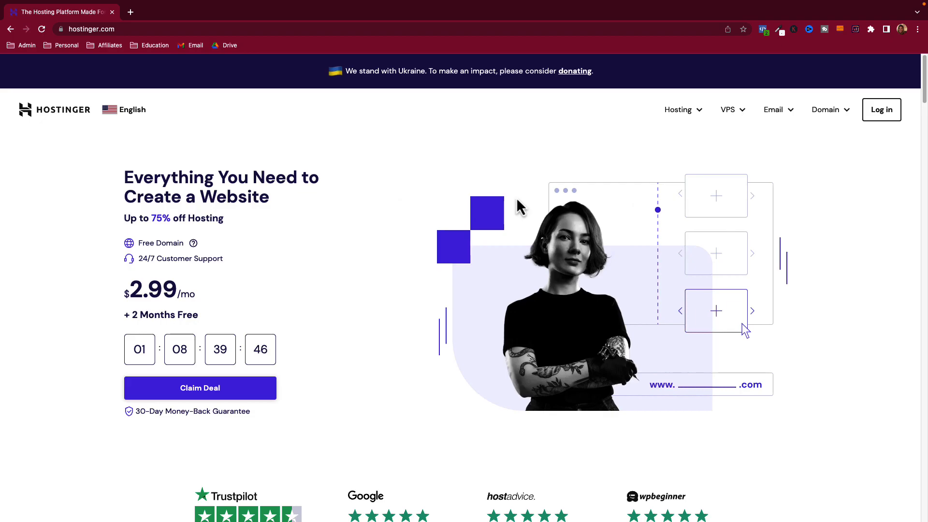
- Add the Single WordPress plan to the cart from the WordPress Hosting plans page
click(699, 115)
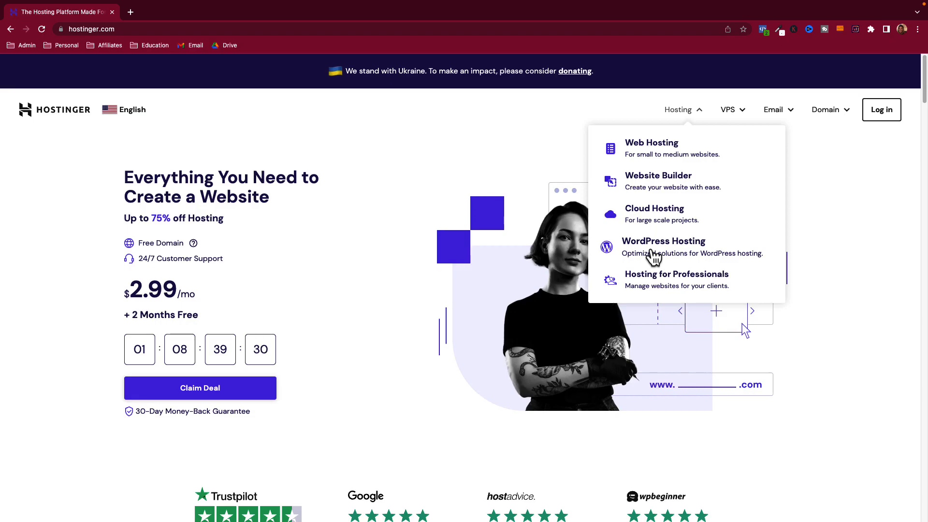
click(654, 256)
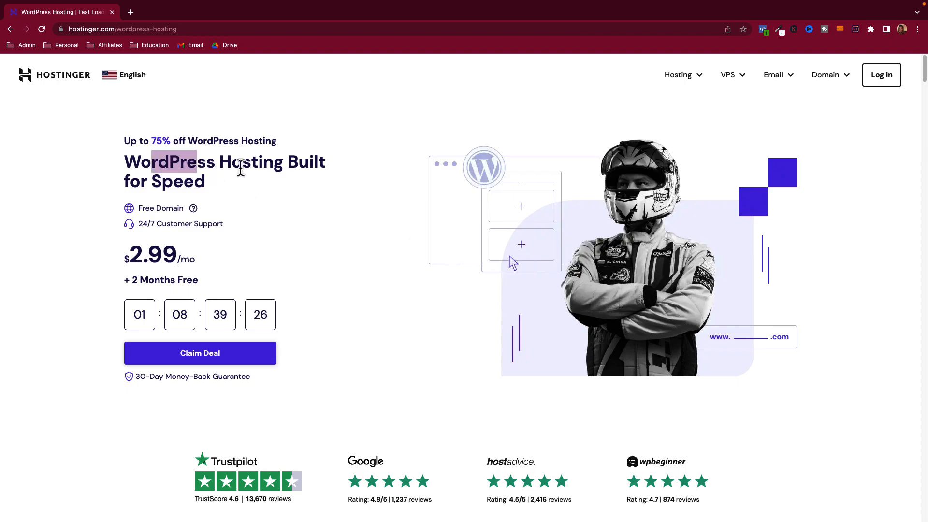
scroll(326, 237, down, 5)
scroll(334, 244, down, 2)
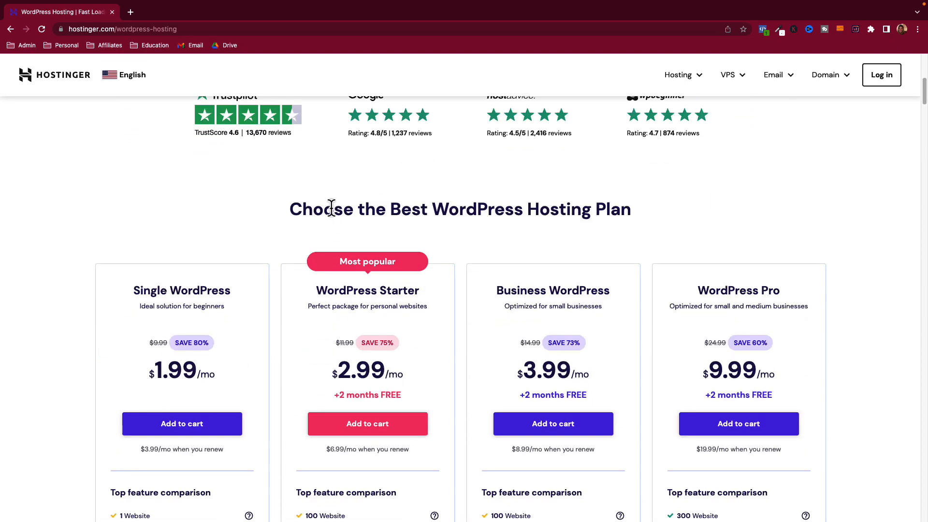
scroll(295, 256, down, 3)
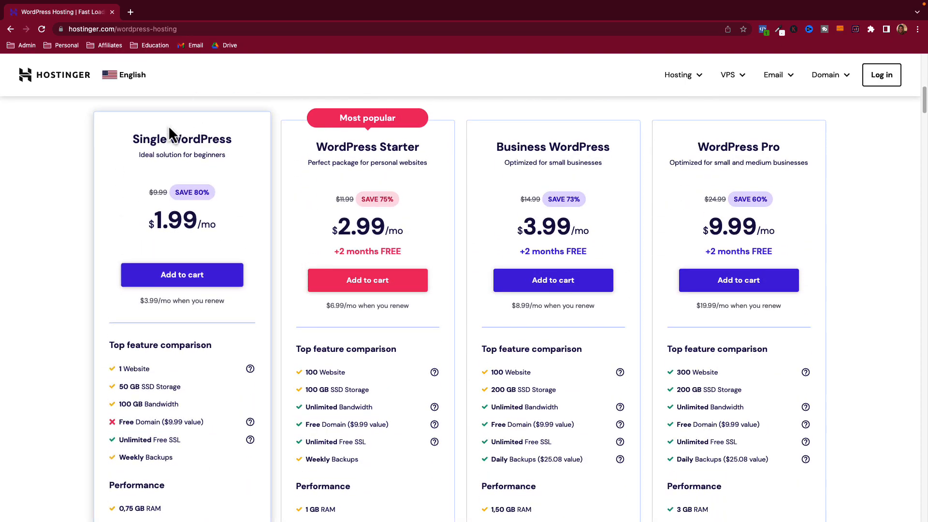
click(200, 277)
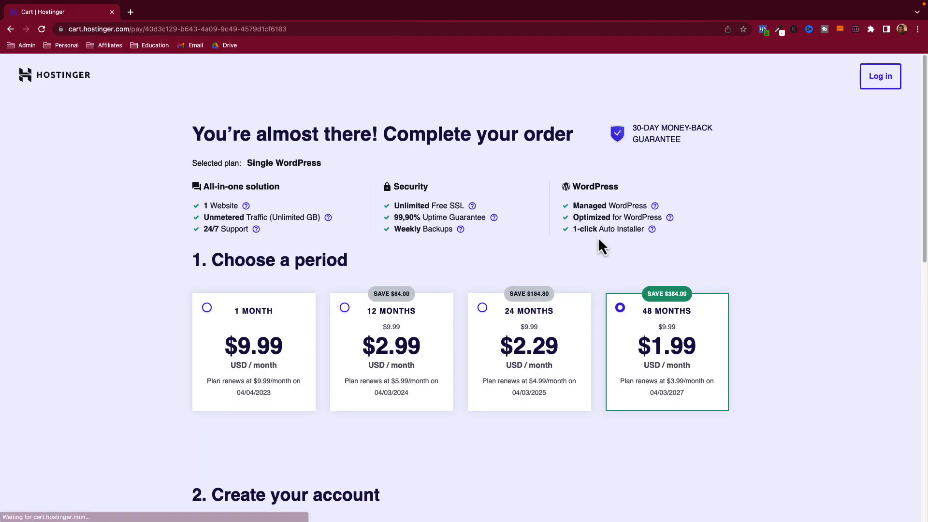
- Compare the 48-month price with the 24-month period and its order total
scroll(643, 312, down, 5)
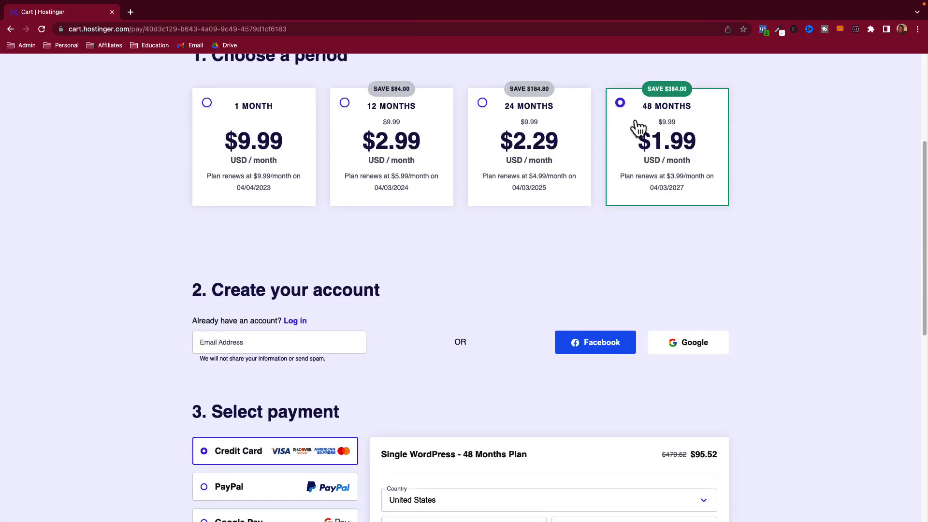
scroll(624, 167, up, 1)
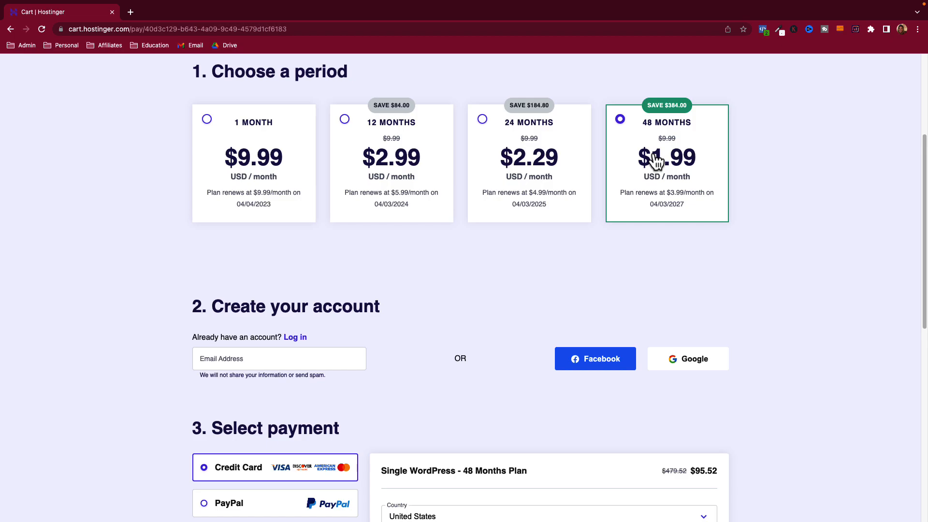
scroll(676, 232, down, 4)
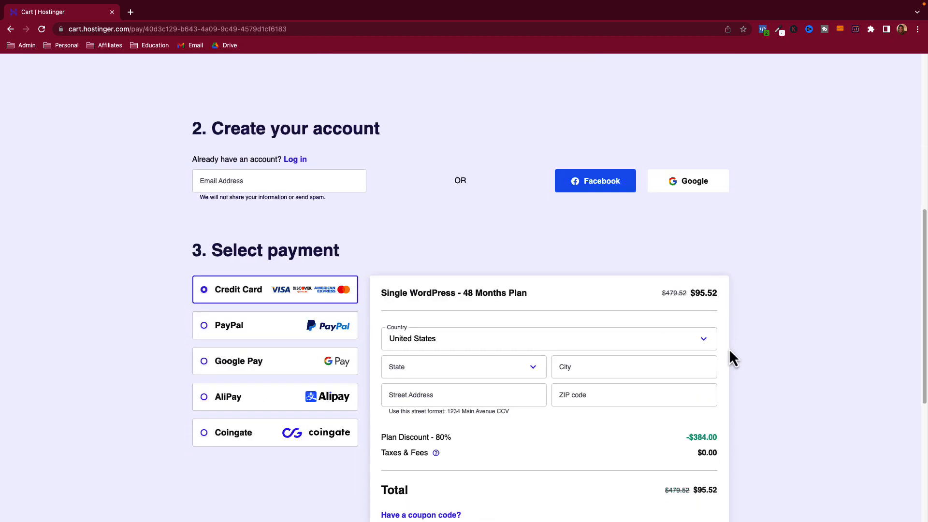
drag(701, 289, 722, 295)
scroll(740, 298, down, 3)
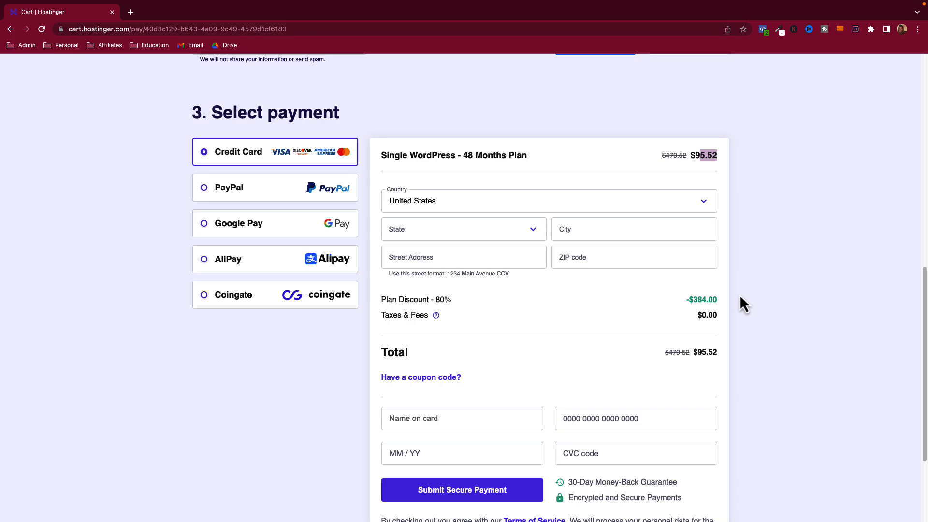
scroll(740, 296, up, 2)
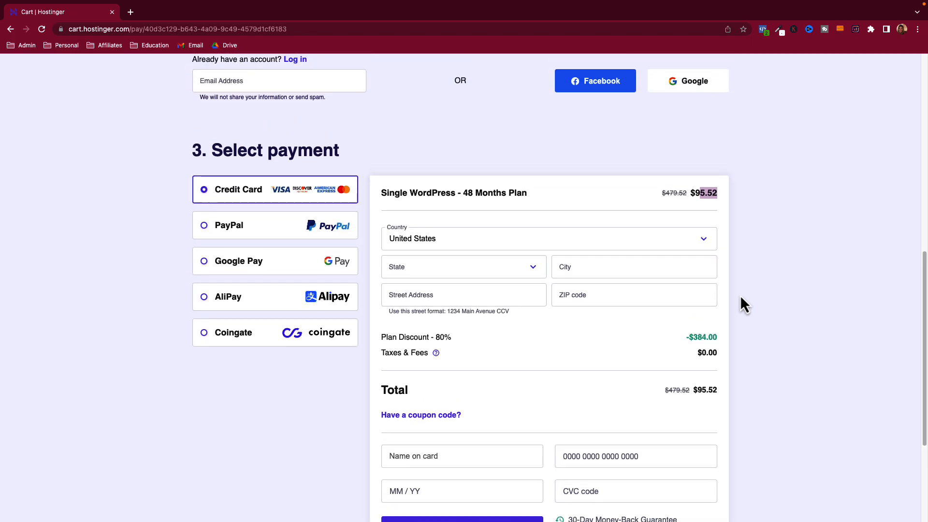
scroll(740, 297, up, 5)
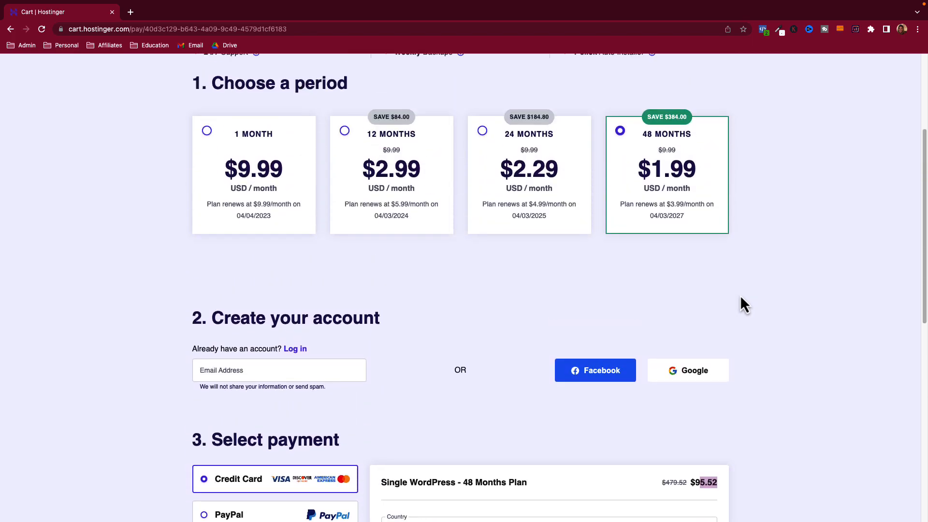
click(535, 191)
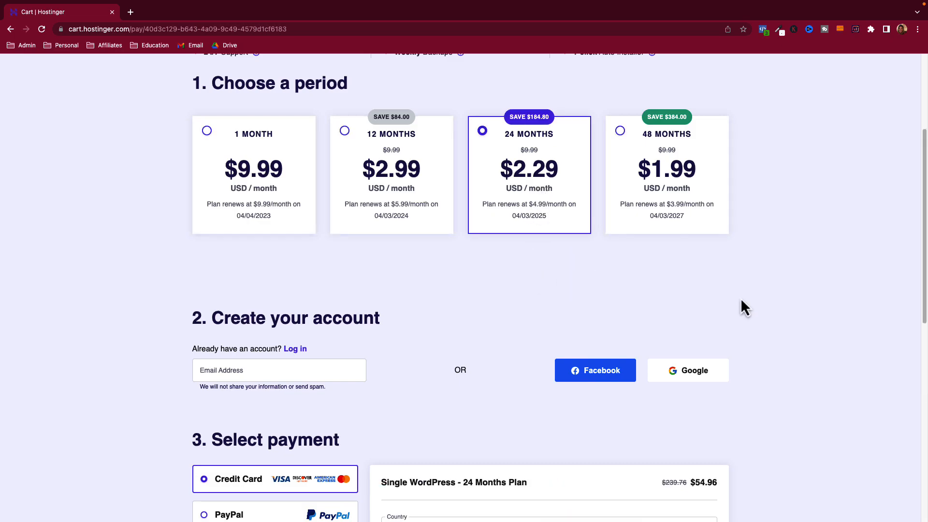
scroll(730, 302, down, 2)
drag(700, 427, 716, 425)
click(734, 425)
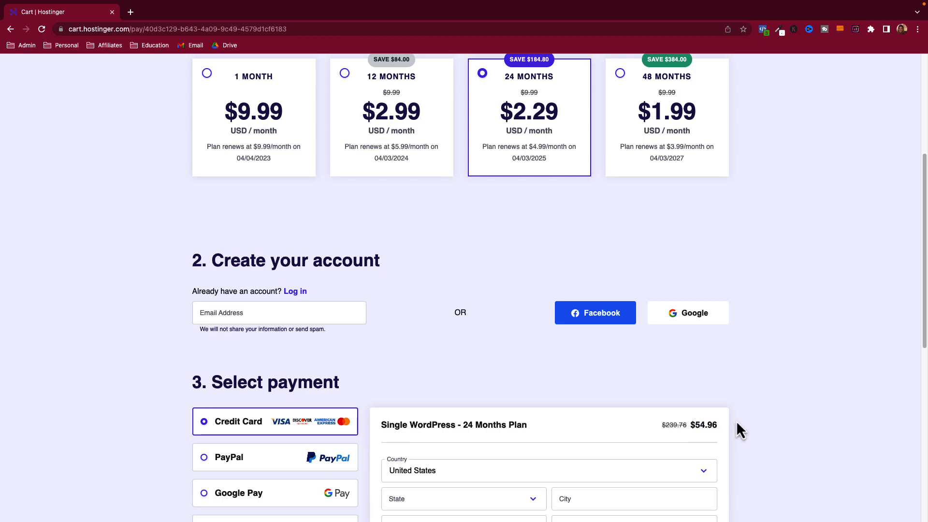
- Select the 12-month period and review the $35.88 total after the $84.00 discount
scroll(773, 411, up, 4)
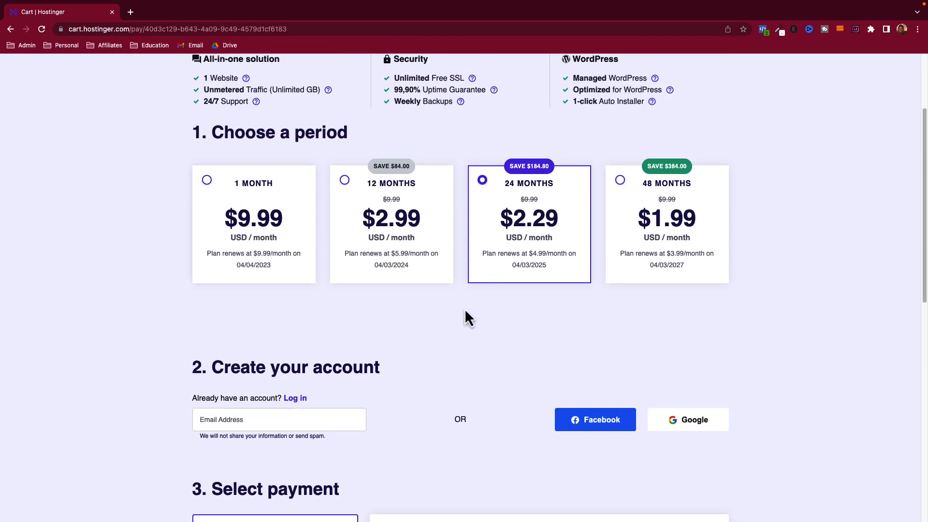
click(405, 239)
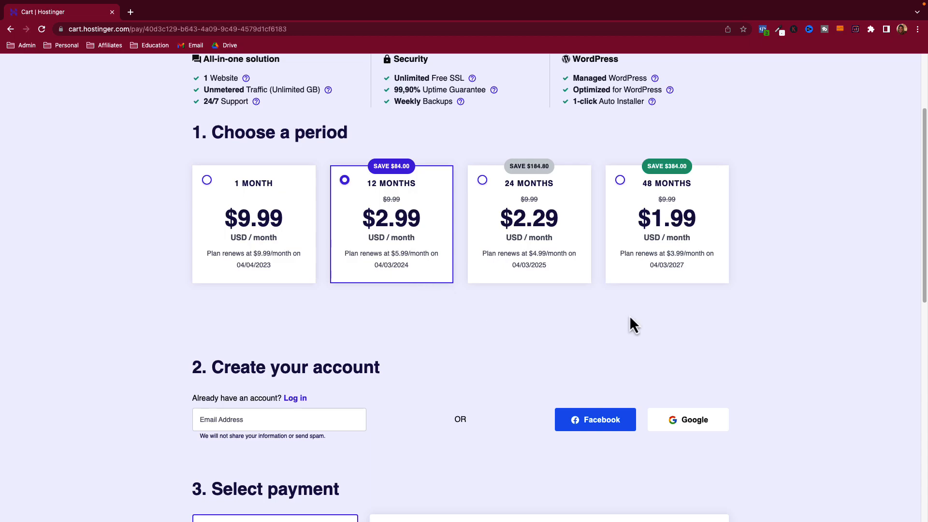
scroll(736, 337, down, 5)
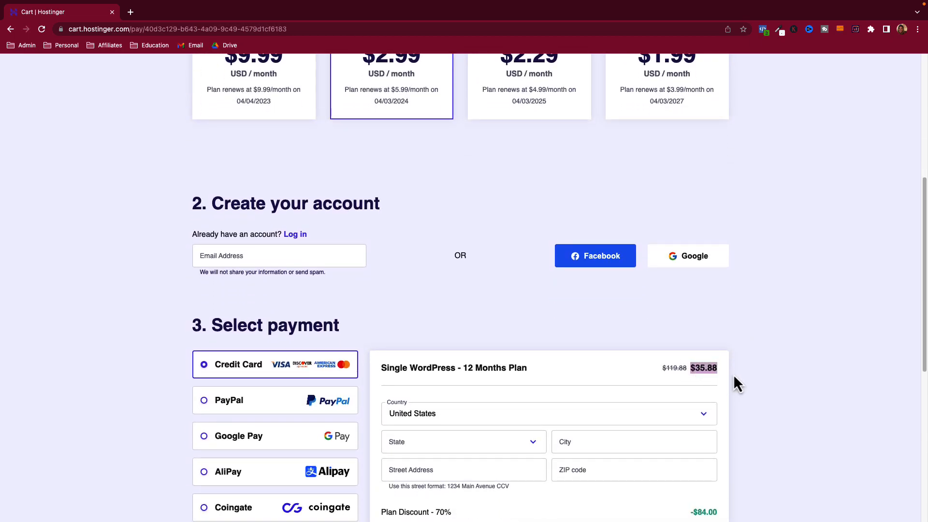
scroll(775, 375, up, 3)
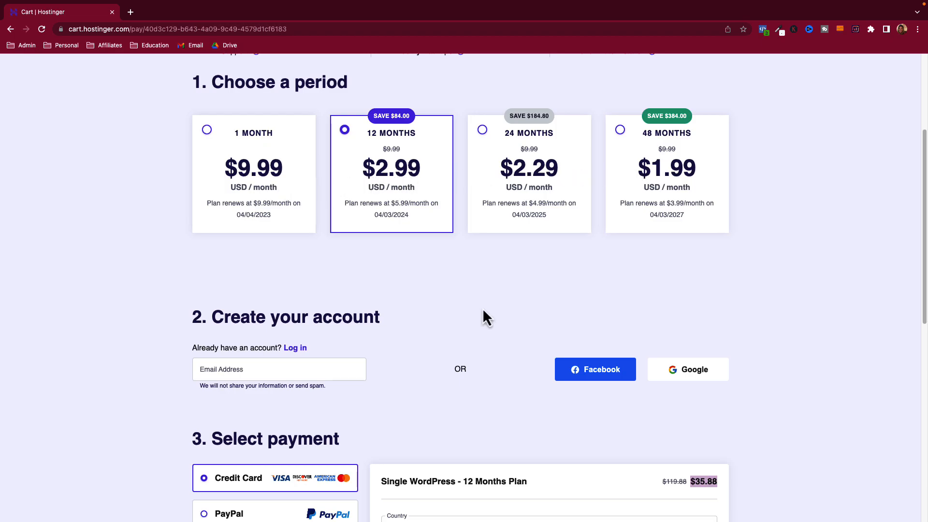
scroll(483, 314, up, 1)
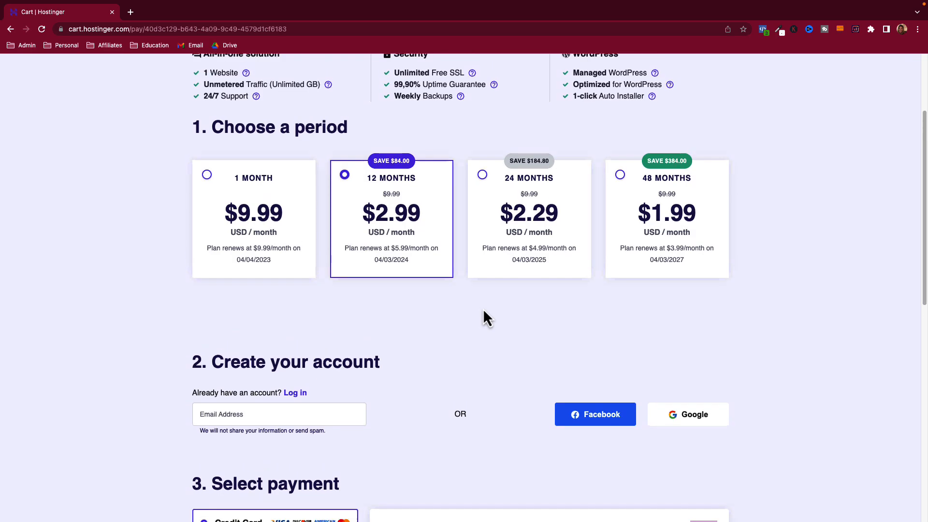
scroll(486, 320, down, 2)
scroll(486, 324, down, 4)
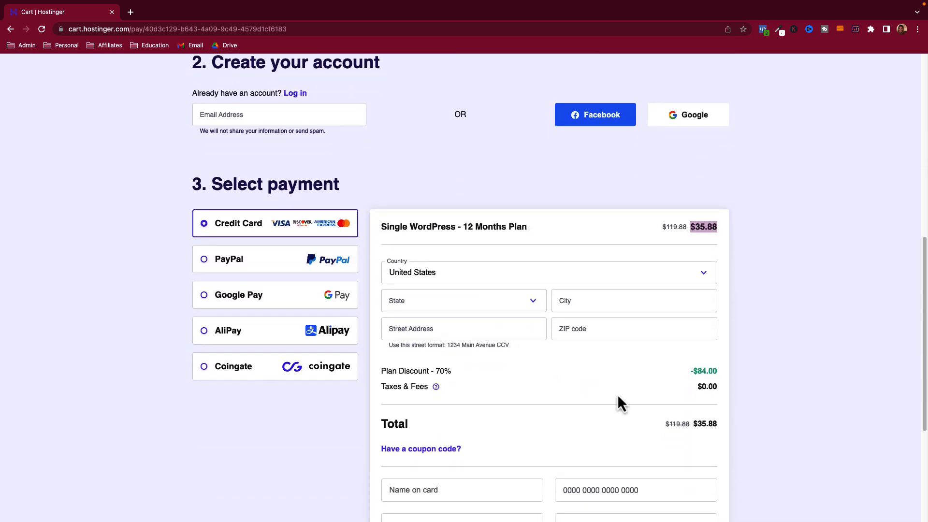
scroll(473, 294, up, 9)
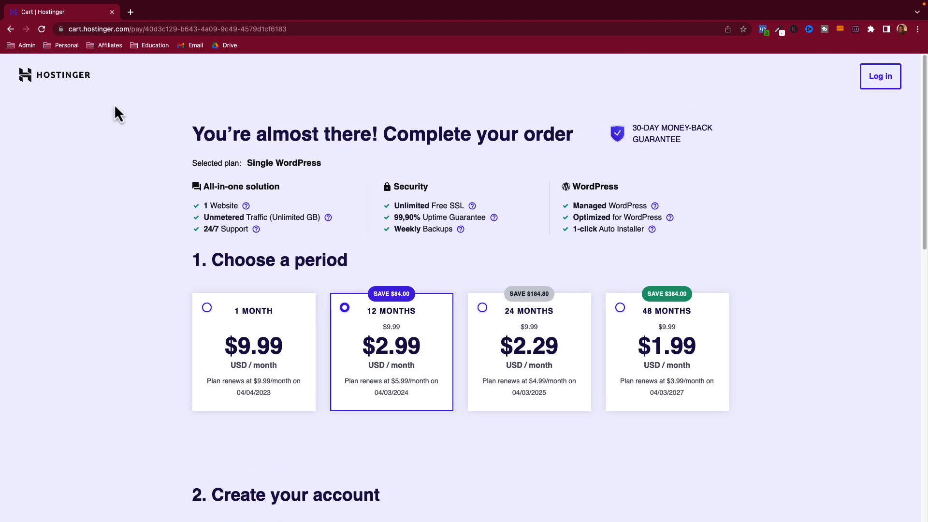
- Return to the WordPress Hosting plans page via the Hostinger homepage
click(15, 32)
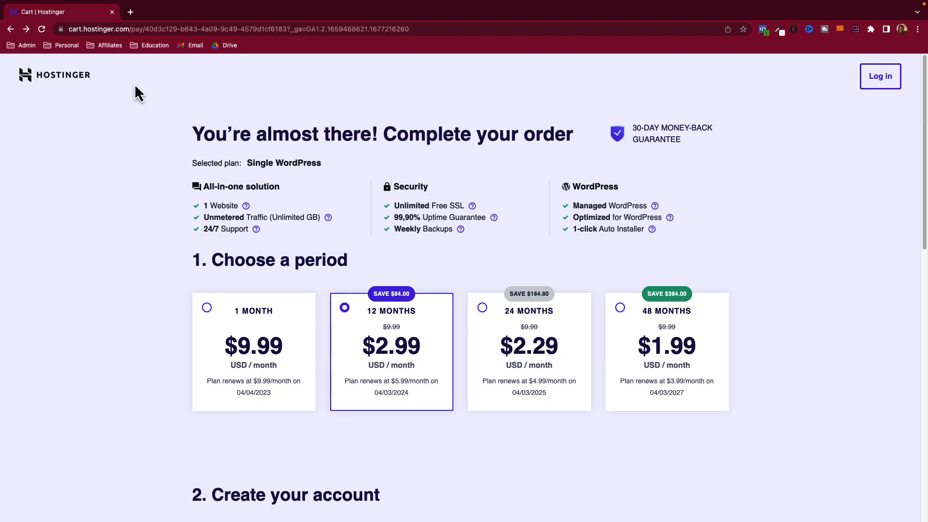
click(33, 78)
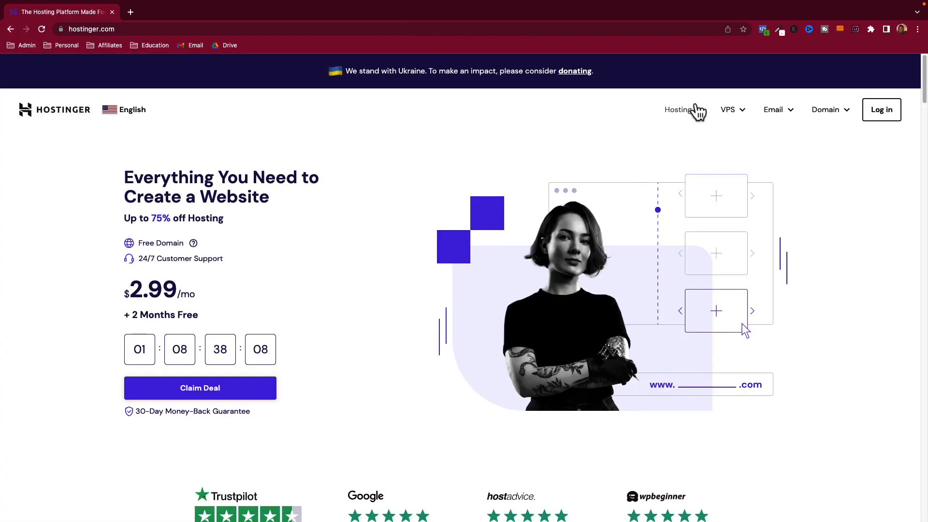
mouse_move(694, 120)
click(666, 241)
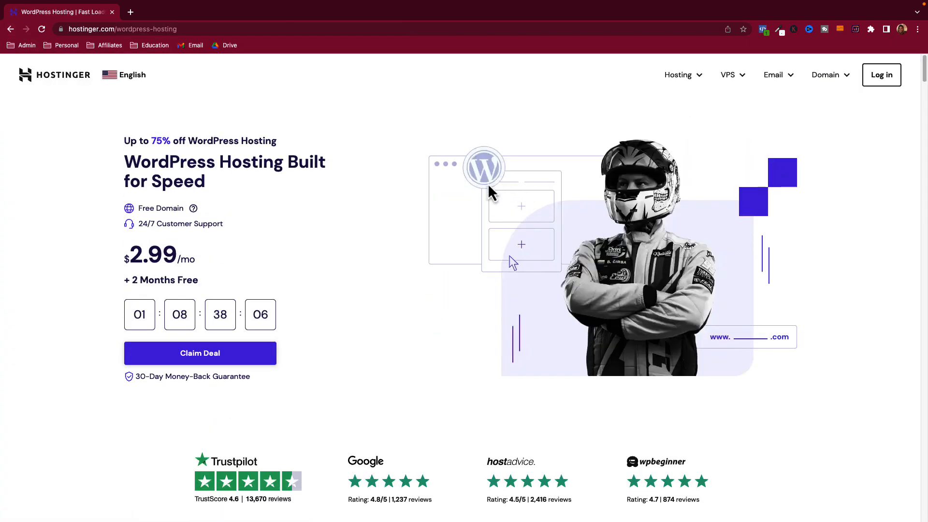
- Compare the Single and Starter plans' free domain perks, then add WordPress Starter ($2.99/mo) to the cart
scroll(486, 212, down, 6)
scroll(483, 213, down, 3)
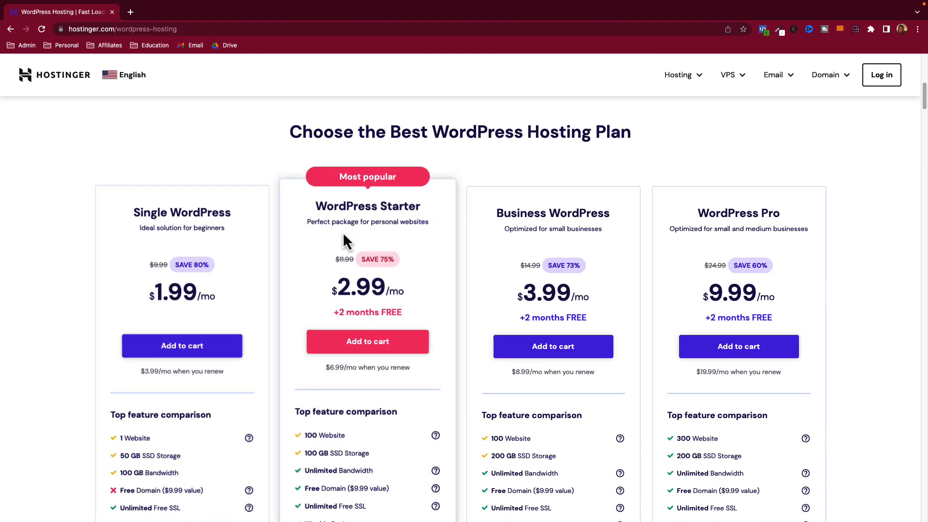
scroll(356, 220, down, 2)
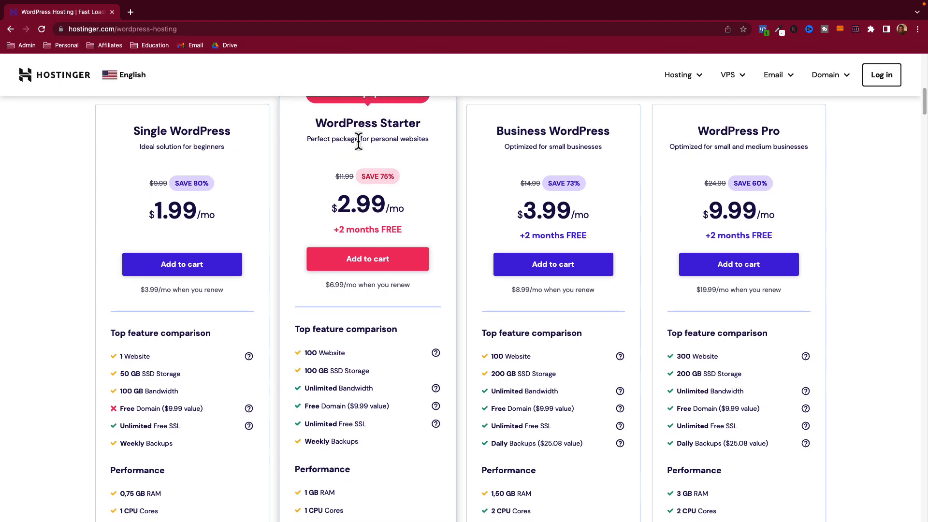
scroll(409, 135, down, 2)
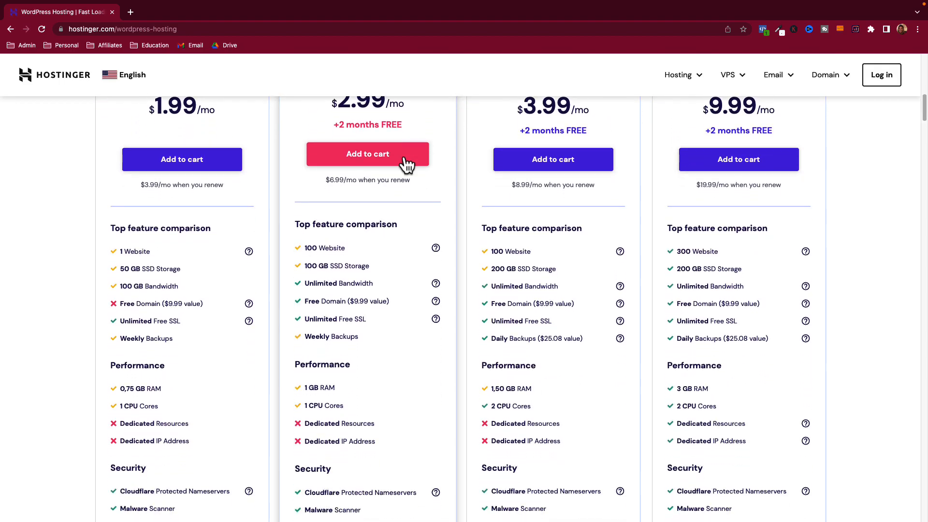
drag(311, 301, 369, 304)
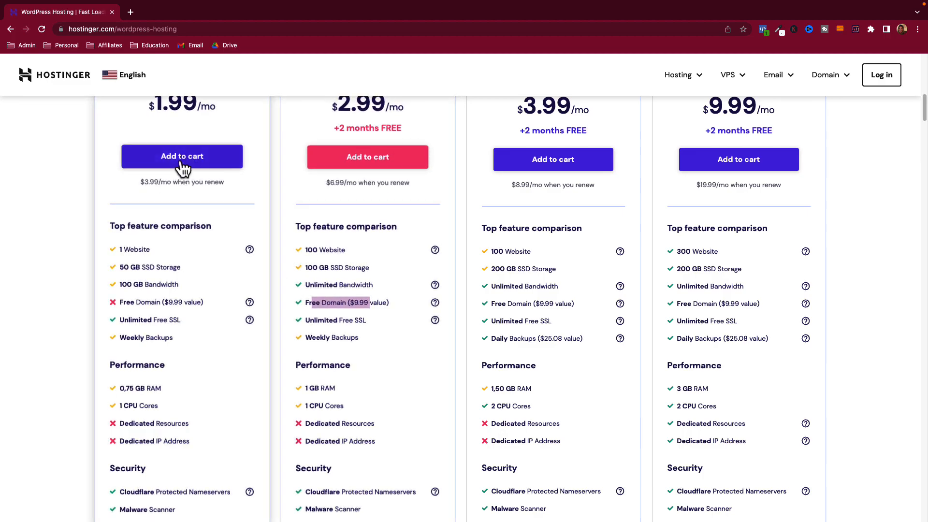
click(125, 301)
drag(130, 301, 172, 300)
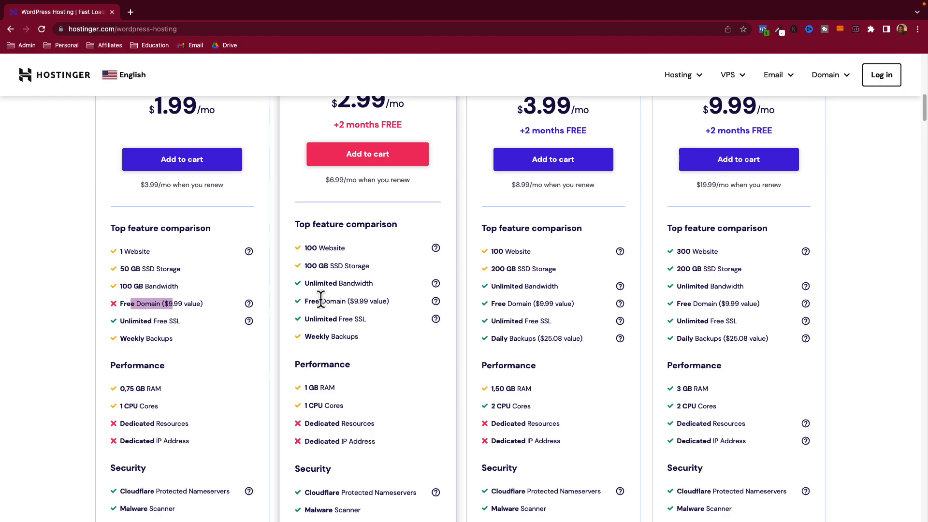
drag(311, 300, 369, 307)
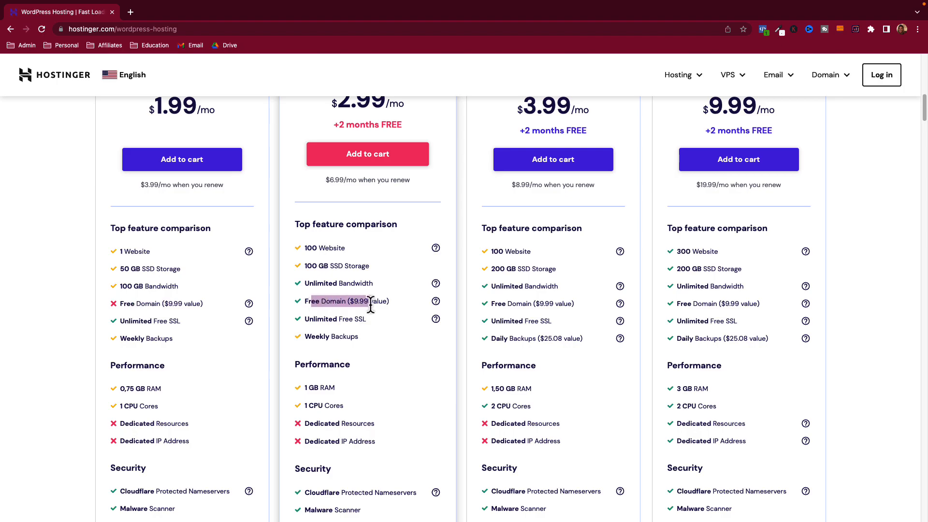
scroll(370, 305, up, 5)
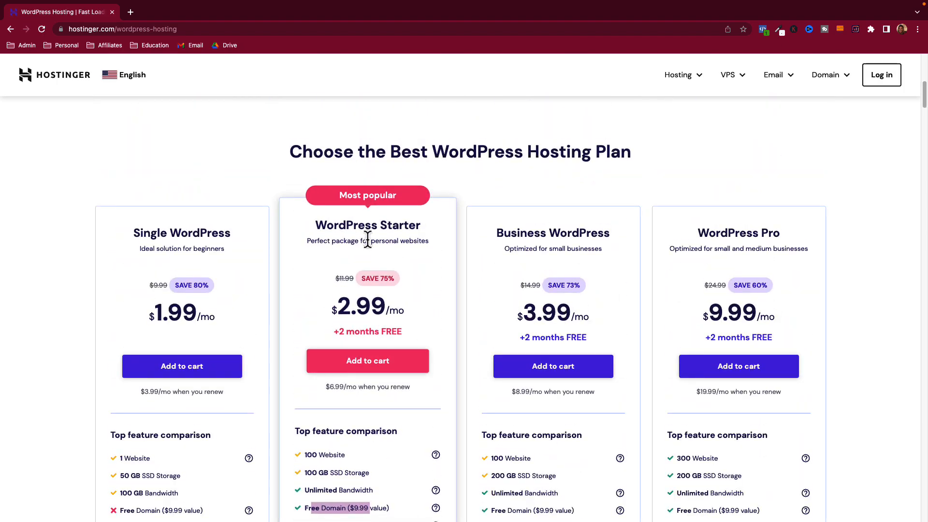
scroll(367, 240, down, 4)
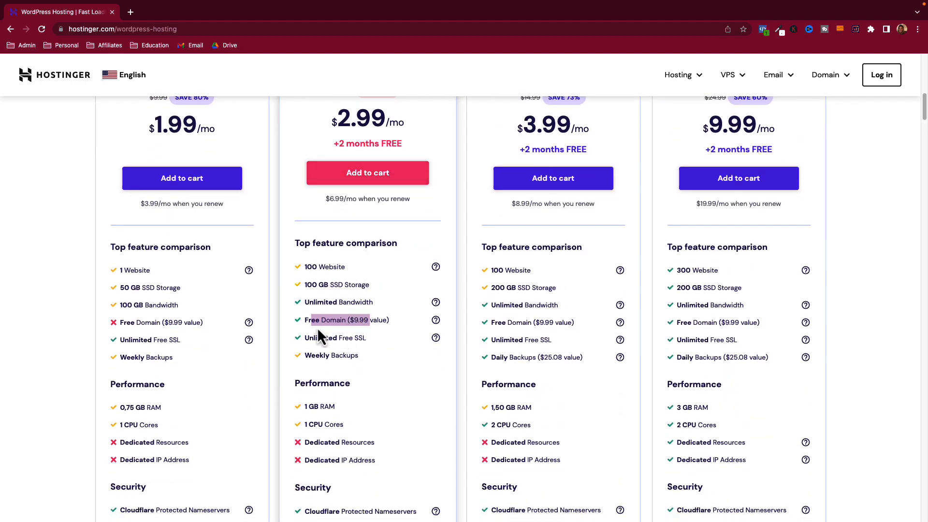
drag(319, 321, 363, 324)
scroll(362, 324, up, 1)
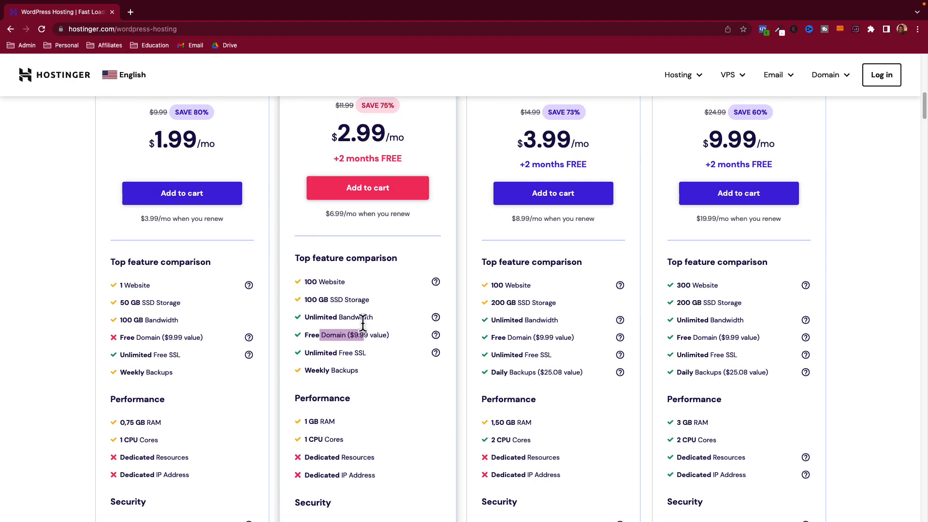
click(366, 188)
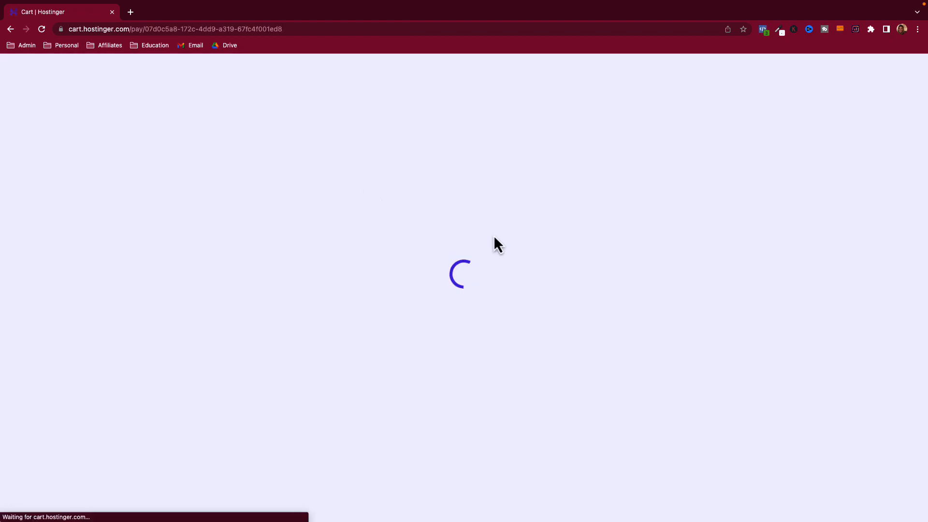
- Compare 48-, 24- and 12-month totals ($143.52, $71.76, $35.88) and keep the 12-month period
scroll(495, 235, down, 2)
scroll(497, 245, down, 3)
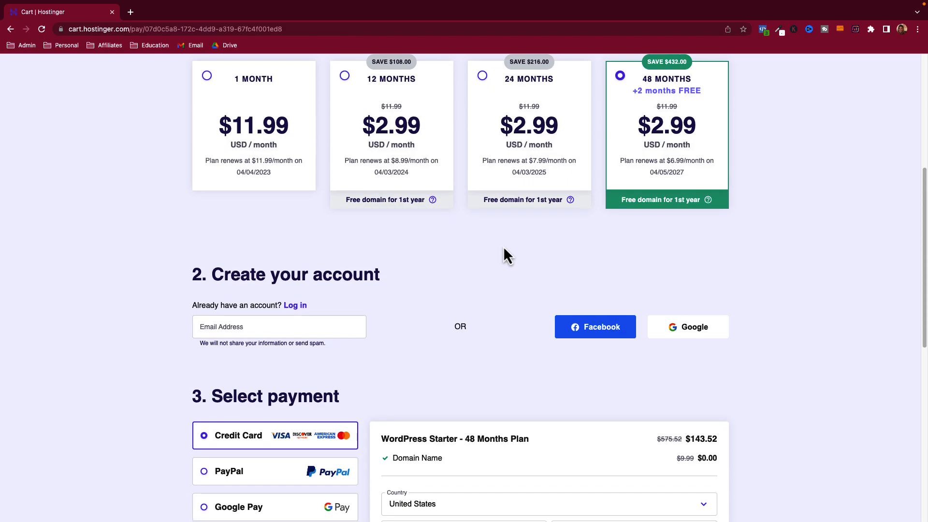
drag(695, 437, 717, 438)
click(503, 127)
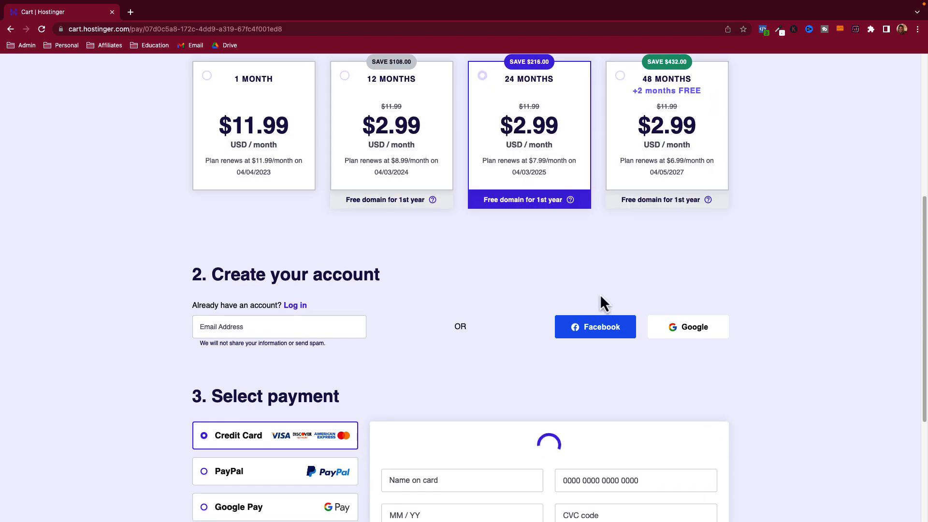
drag(706, 439, 718, 439)
click(435, 184)
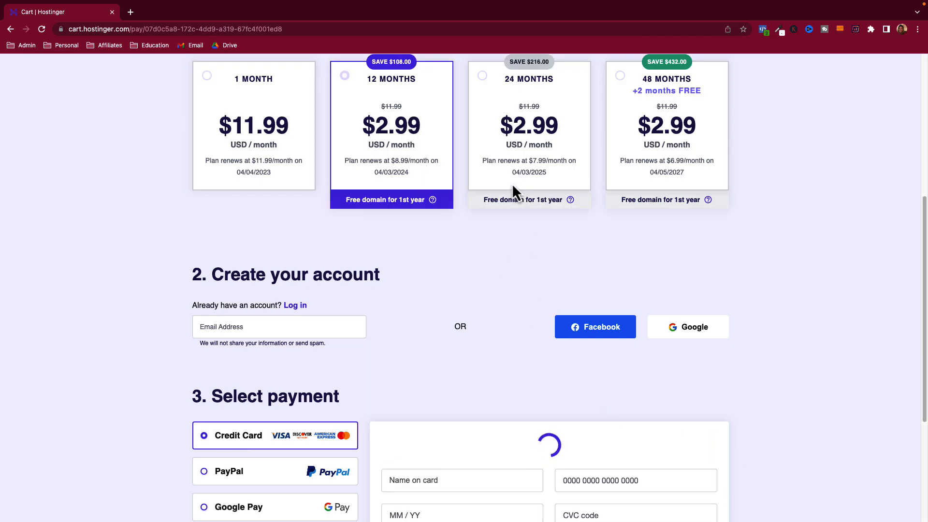
drag(699, 438, 710, 440)
scroll(744, 420, up, 1)
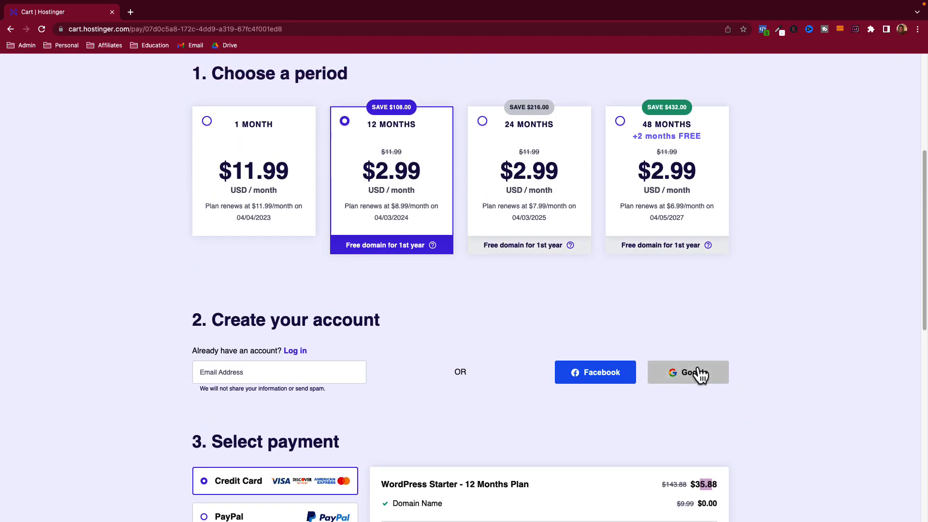
scroll(700, 375, up, 1)
scroll(369, 234, up, 2)
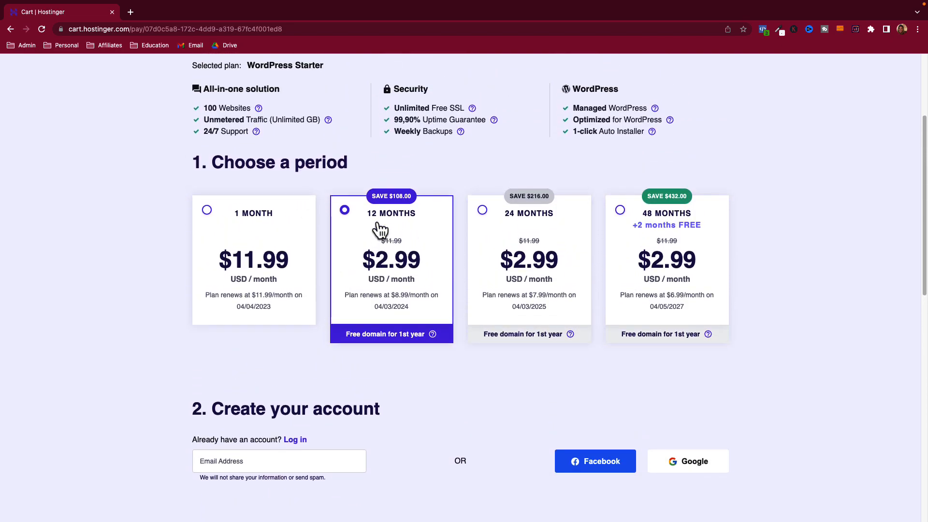
scroll(377, 232, up, 1)
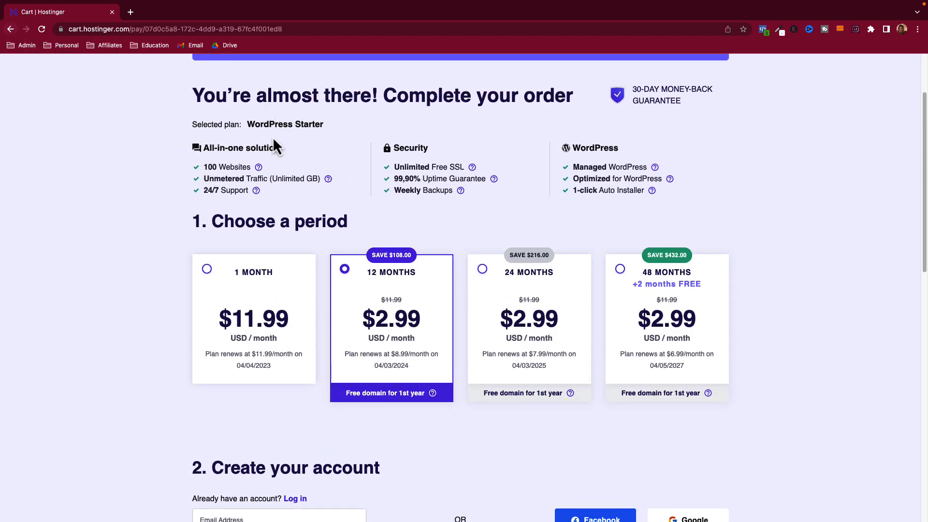
scroll(166, 123, up, 2)
- Go from the Hostinger home page to the WordPress Hosting plans comparison
click(86, 77)
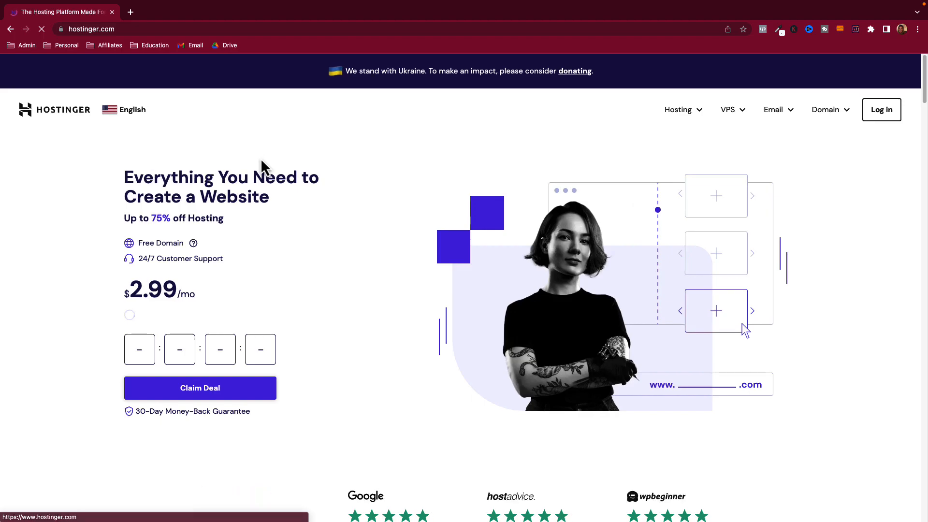
click(688, 116)
click(666, 249)
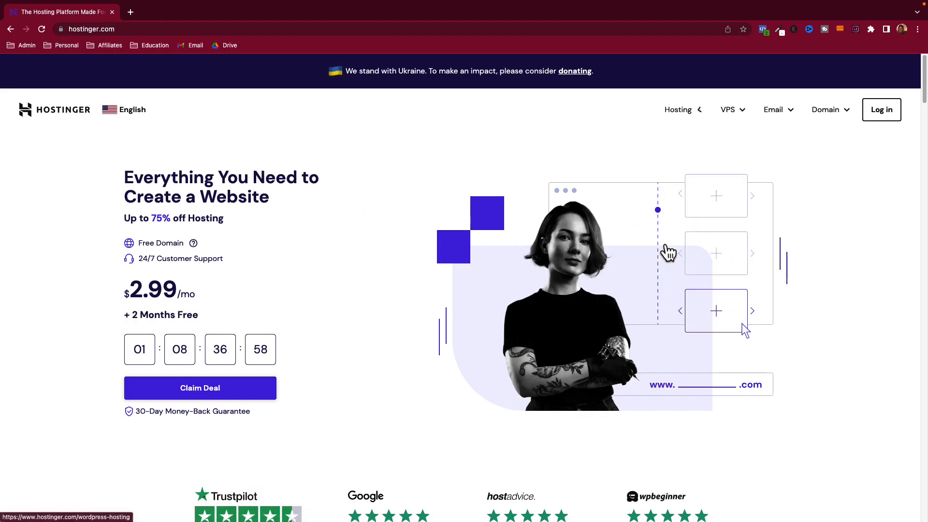
scroll(395, 236, down, 10)
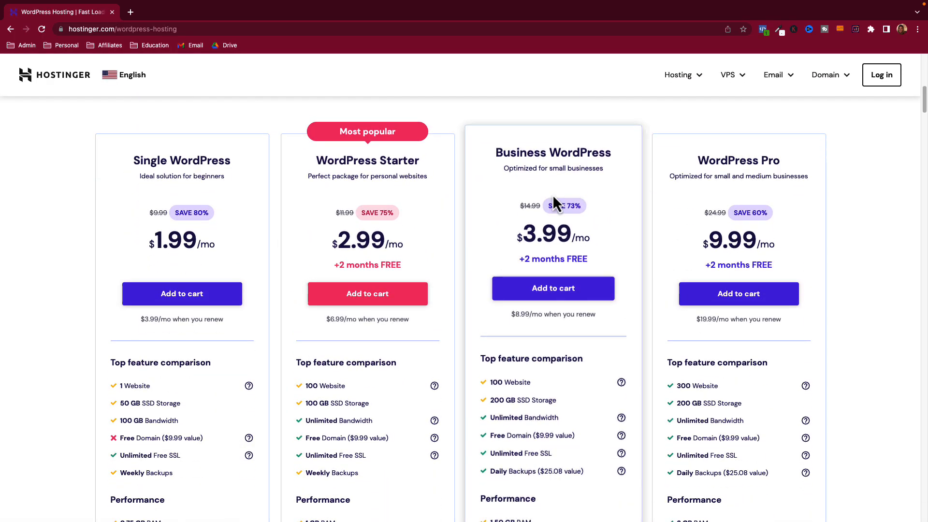
scroll(552, 195, down, 2)
scroll(552, 194, down, 2)
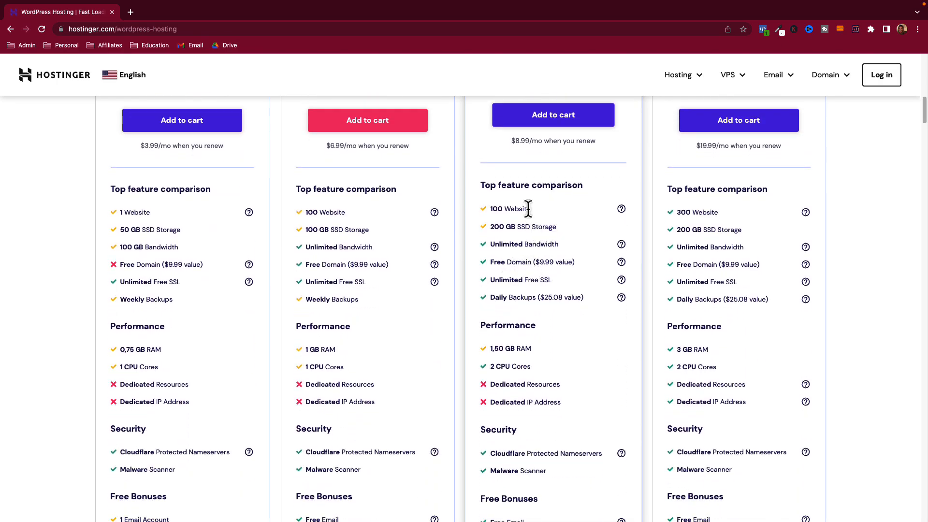
- Review the Business plan's 100 websites, 200 GB storage, daily backups and 2 CPU cores
drag(502, 209, 527, 215)
drag(498, 228, 542, 229)
click(550, 229)
scroll(551, 230, down, 4)
drag(499, 214, 545, 219)
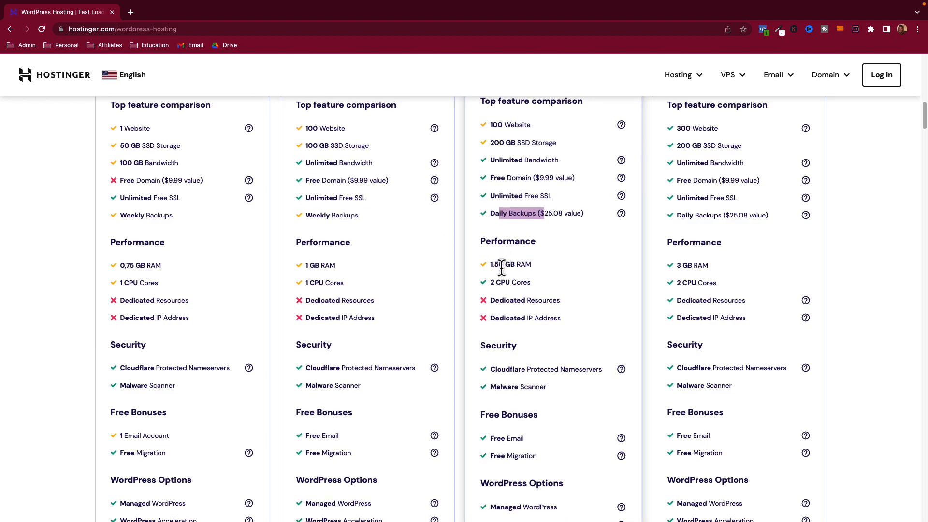
drag(488, 281, 519, 282)
click(523, 283)
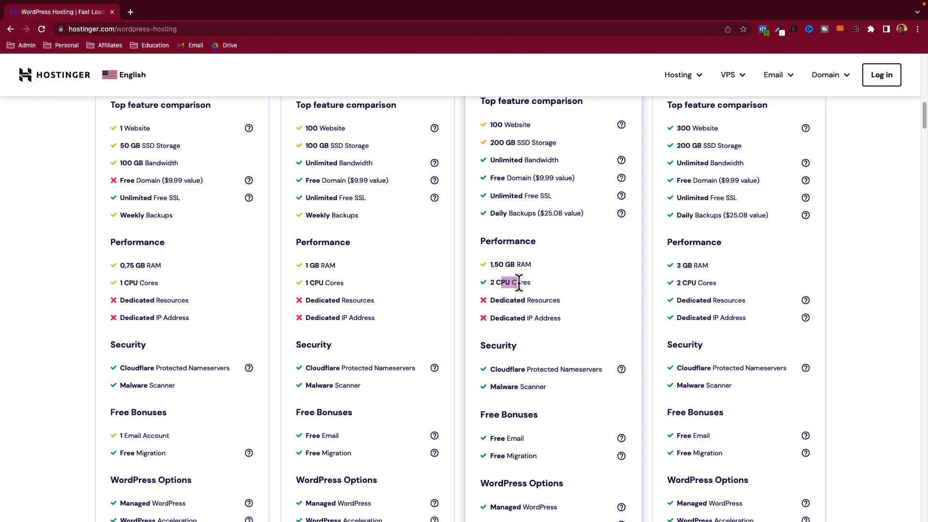
- Check the Business plan's WordPress Staging Tool, then scroll back up to the plan cards
scroll(522, 288, down, 3)
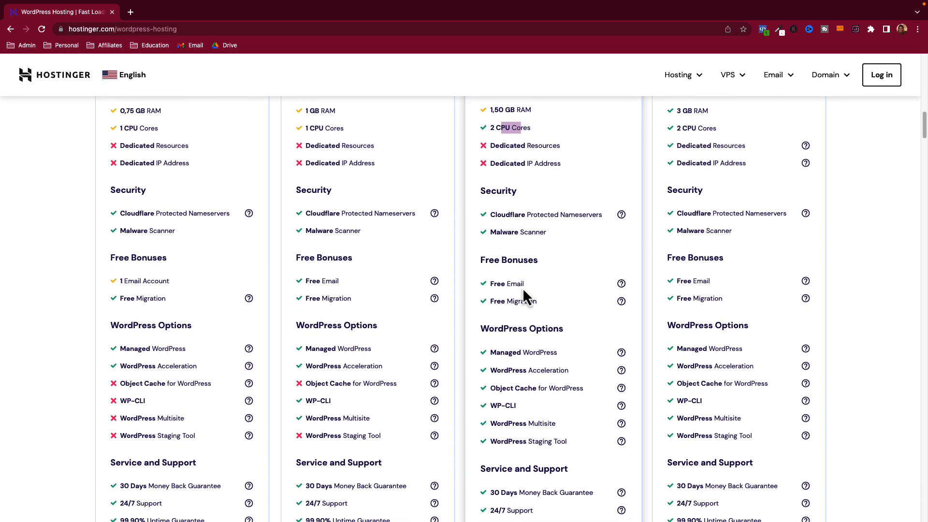
scroll(523, 292, down, 2)
drag(506, 373, 541, 373)
click(550, 376)
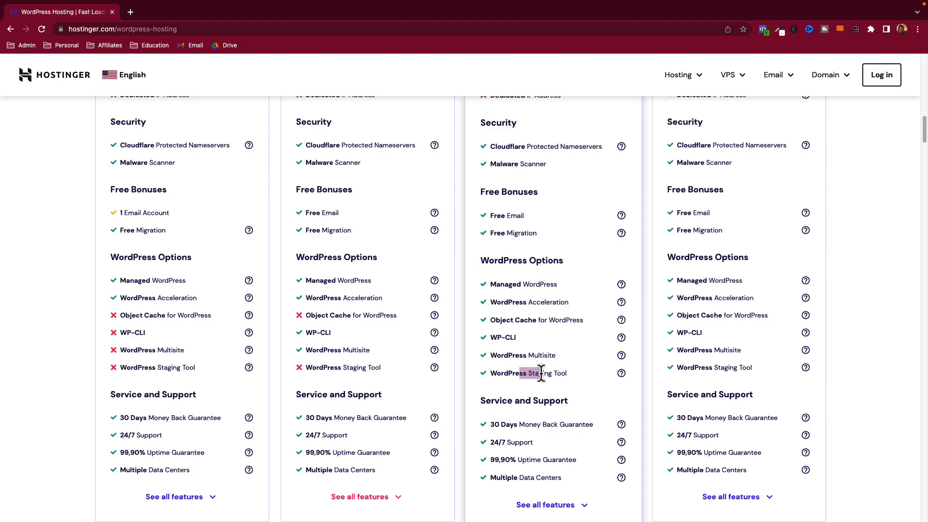
scroll(561, 405, up, 6)
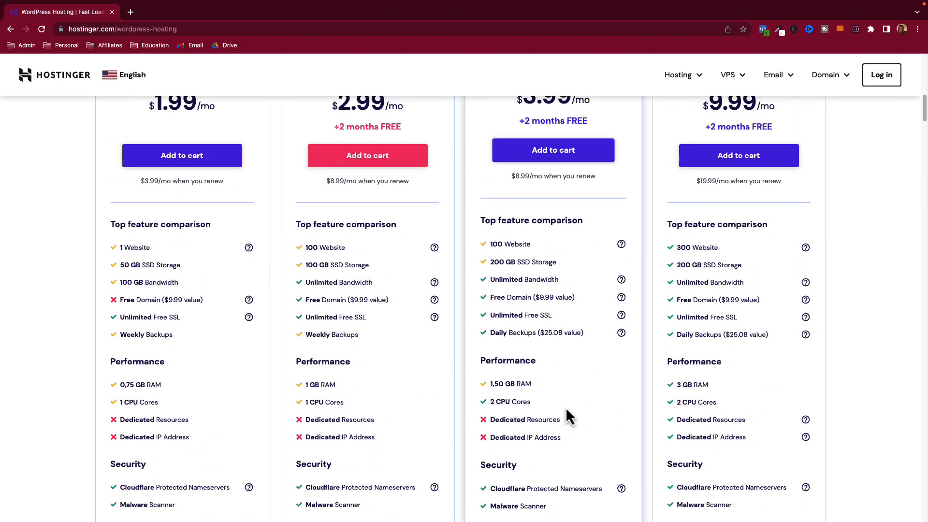
scroll(565, 407, up, 3)
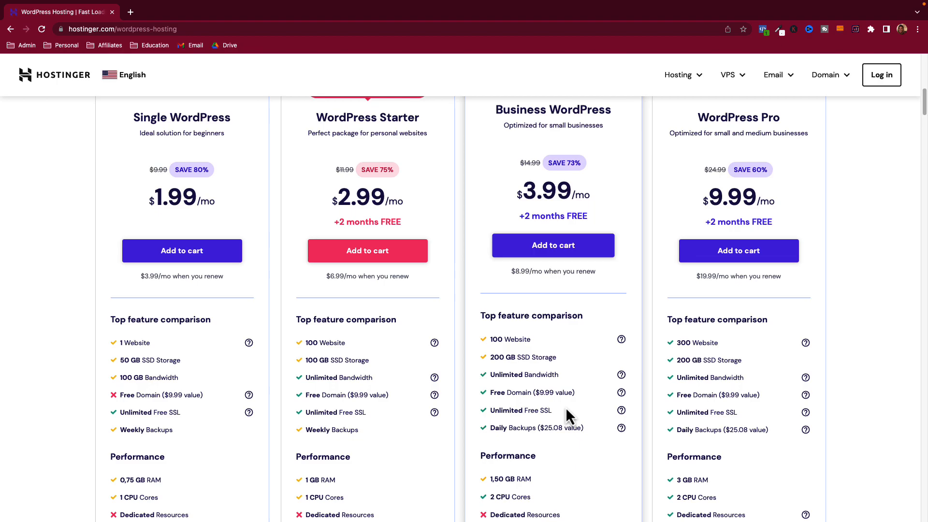
scroll(567, 410, up, 1)
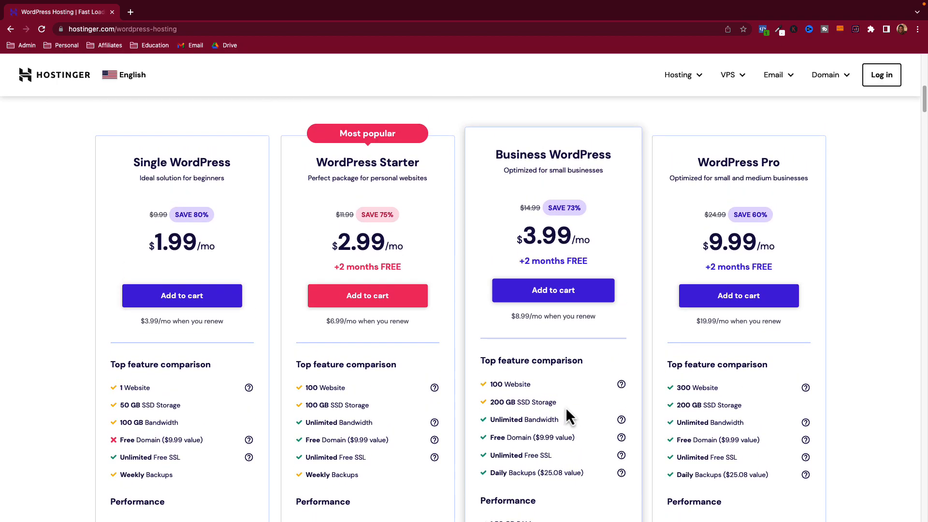
scroll(566, 407, up, 1)
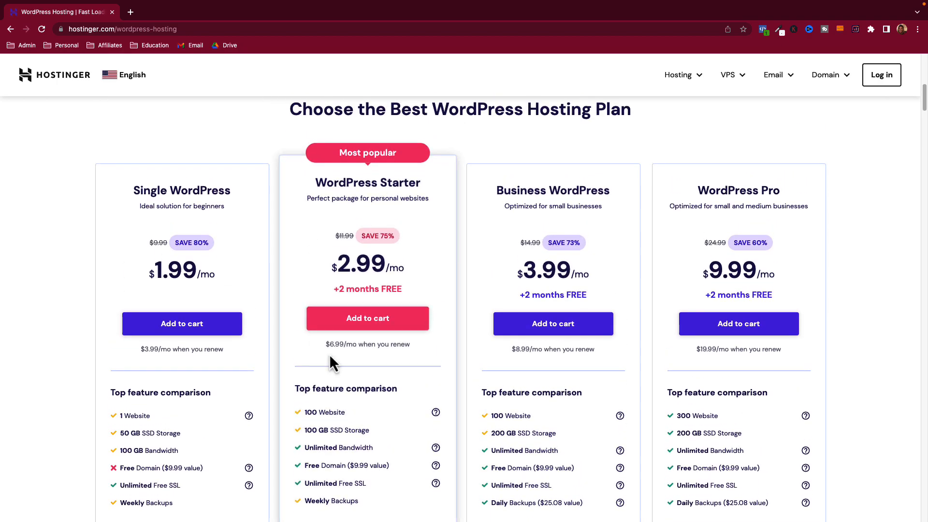
scroll(381, 384, up, 1)
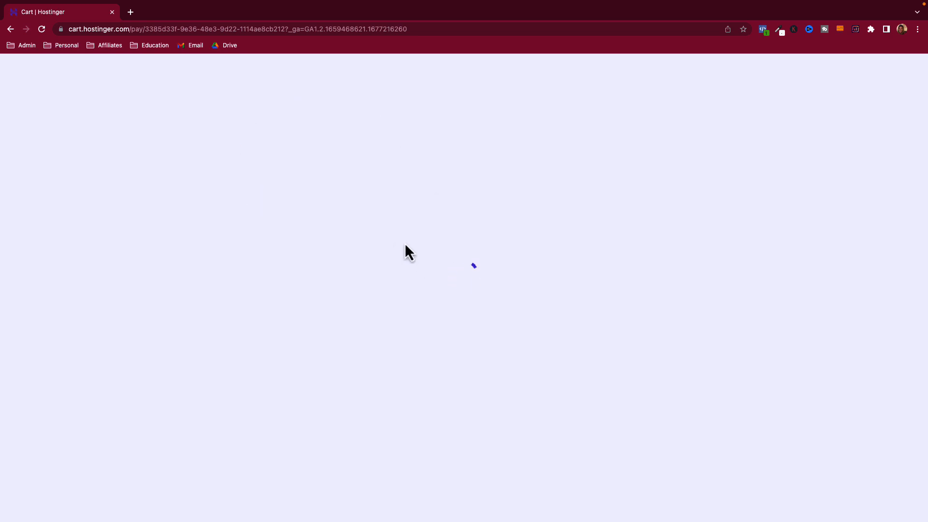
- Set the WordPress Starter cart to the 12-month period at $35.88
scroll(346, 247, down, 3)
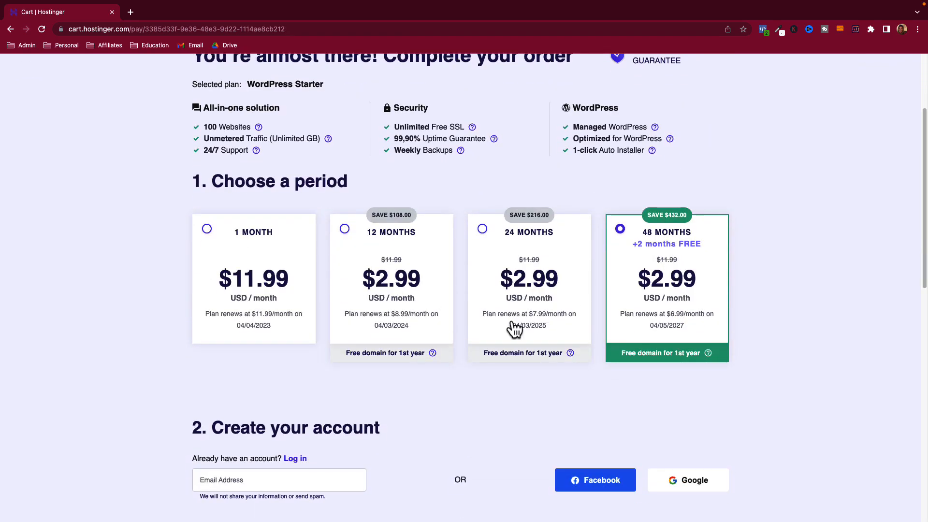
scroll(483, 328, down, 3)
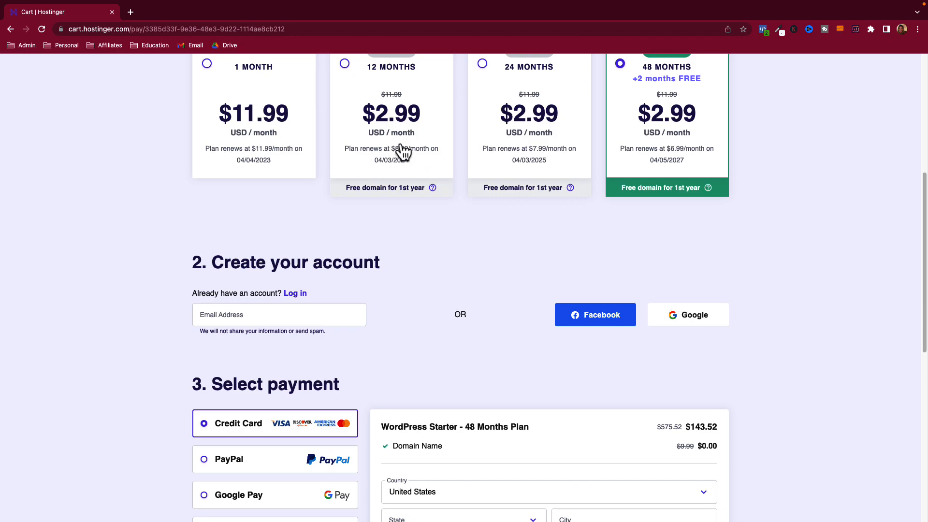
click(507, 154)
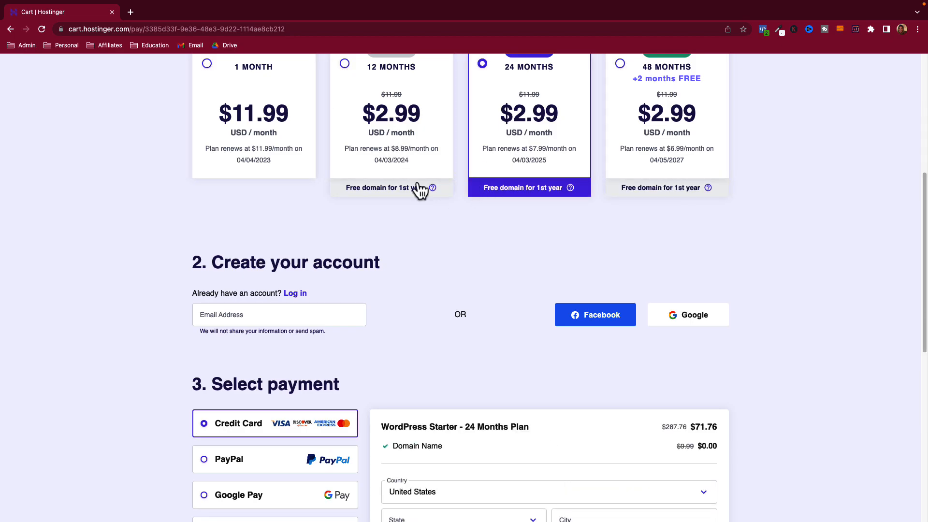
click(390, 137)
- Go through the checkout's create-your-account and payment sections
scroll(385, 203, up, 2)
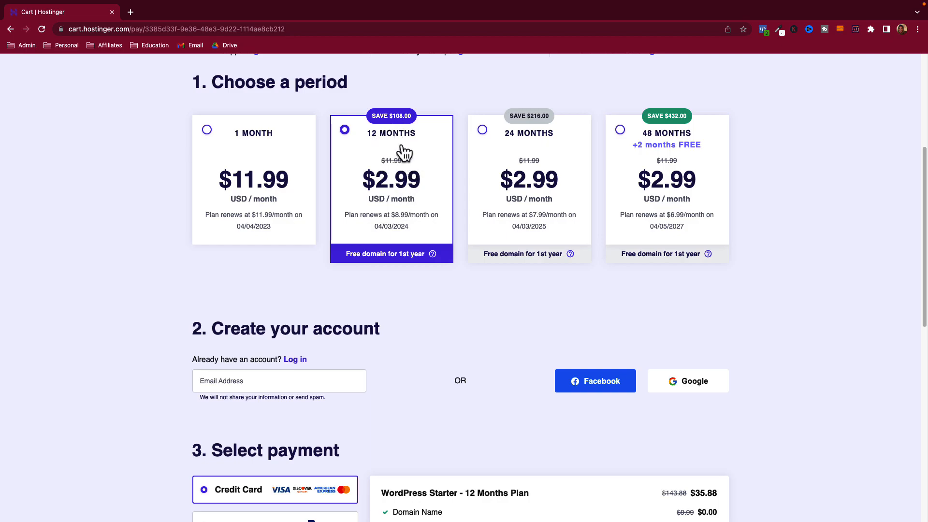
scroll(403, 160, down, 3)
scroll(492, 242, down, 3)
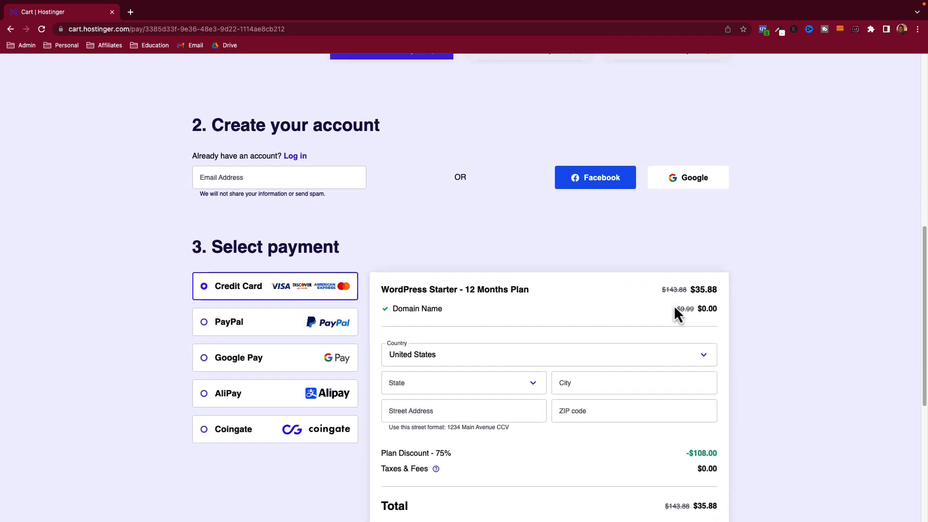
scroll(434, 216, up, 4)
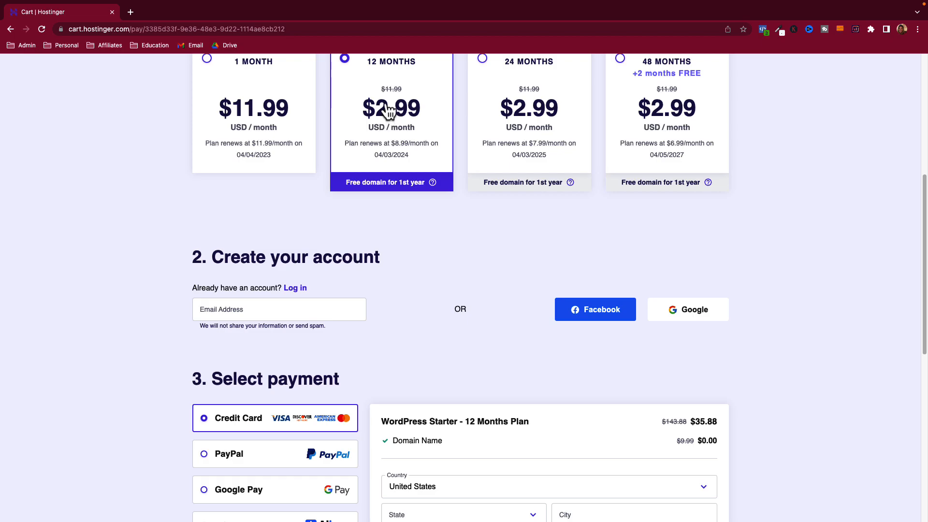
scroll(368, 267, down, 1)
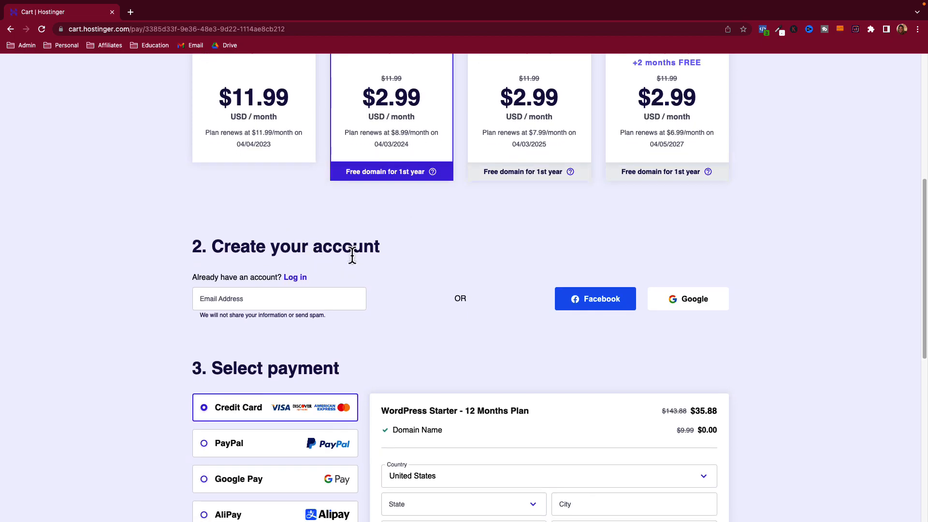
scroll(338, 268, down, 2)
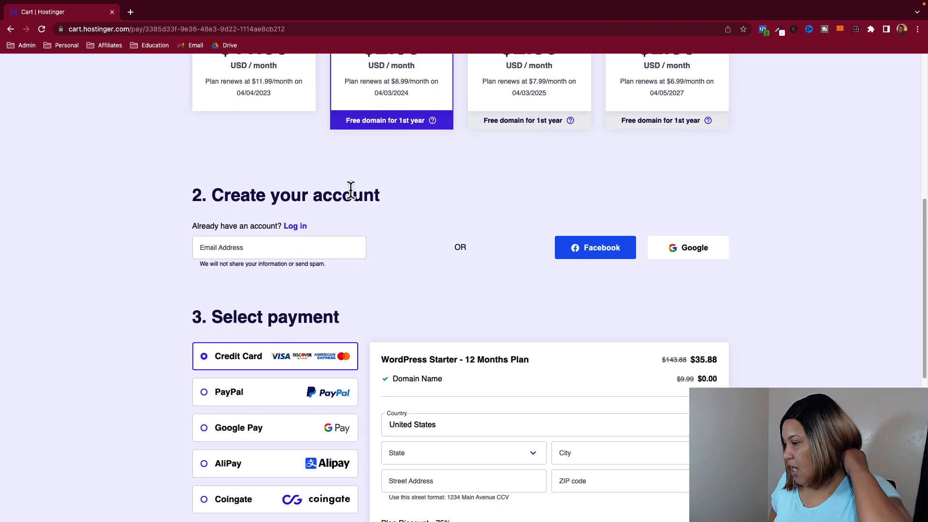
drag(249, 193, 359, 200)
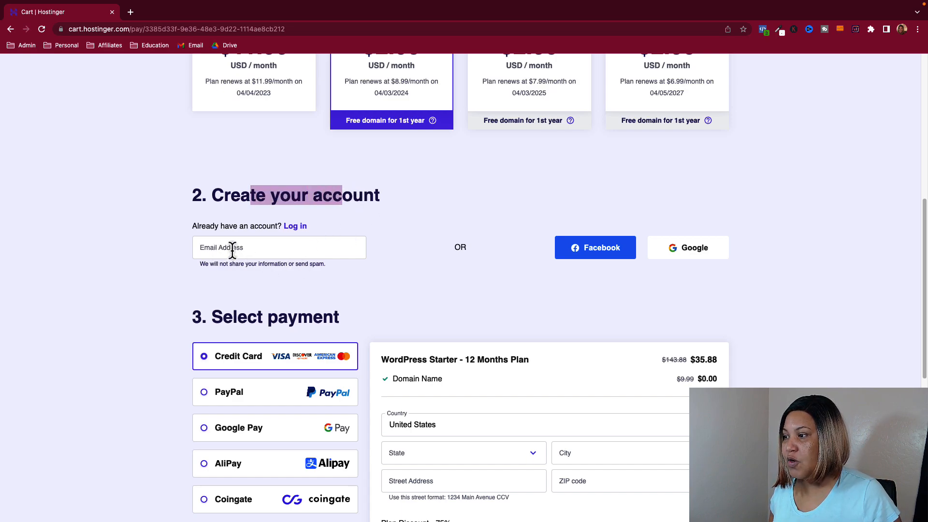
scroll(413, 312, down, 4)
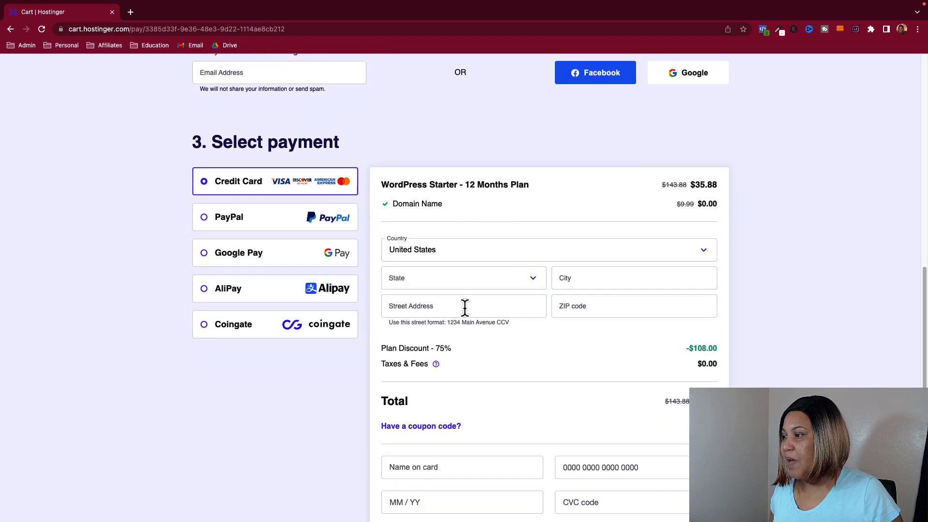
scroll(474, 286, down, 2)
scroll(493, 381, down, 3)
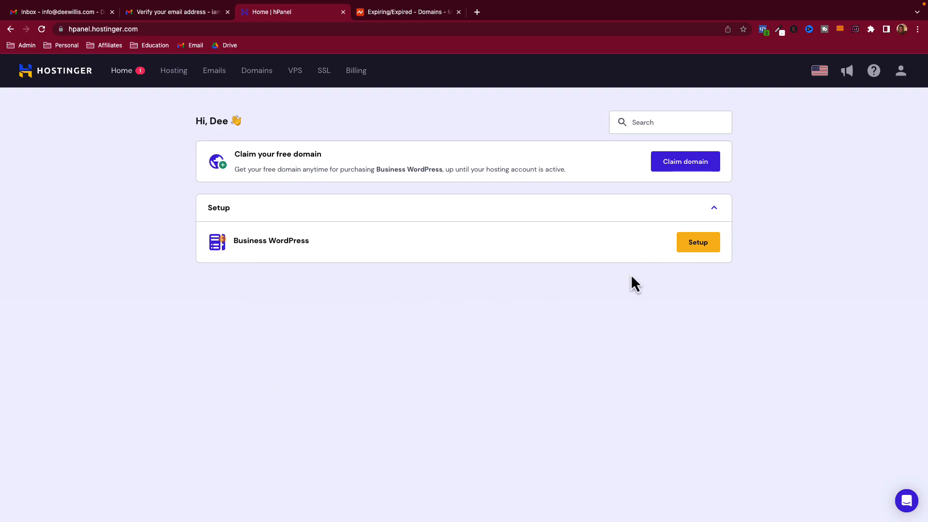
- Start setting up the Business WordPress plan and begin the setup questionnaire
click(698, 242)
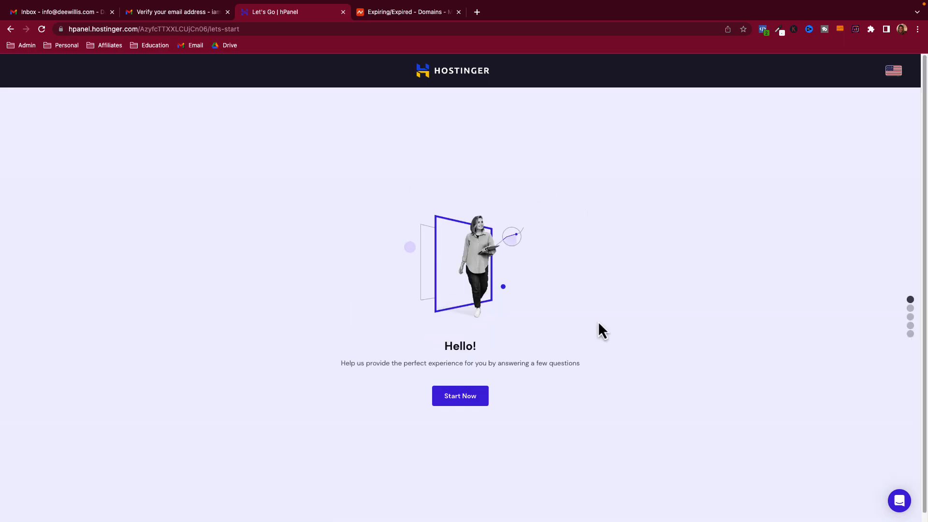
drag(371, 364, 559, 377)
click(487, 404)
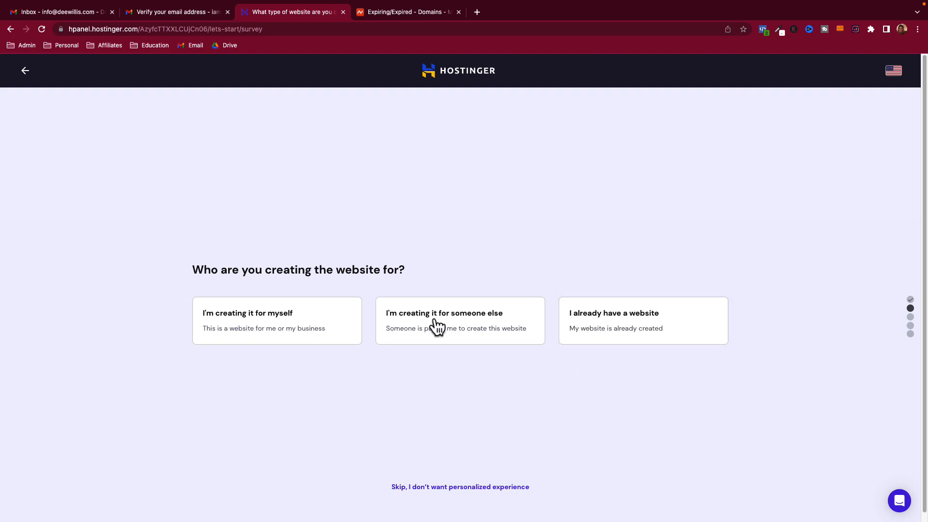
- Answer the survey: site for myself, building it myself, Blog, no help needed
drag(211, 270, 367, 278)
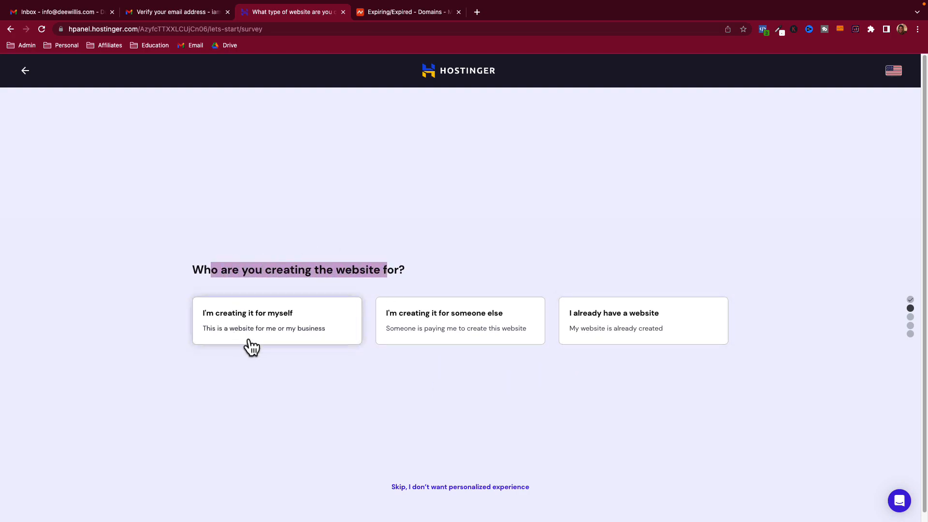
click(285, 327)
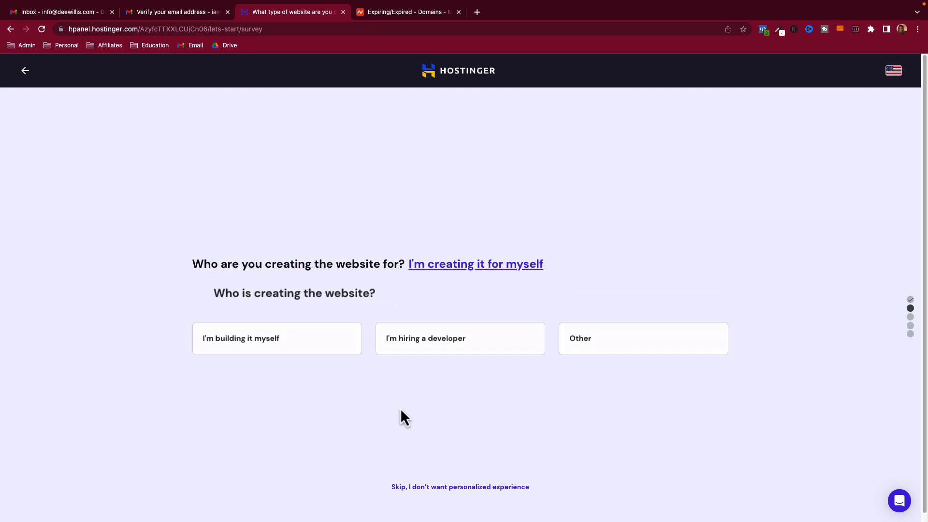
click(257, 343)
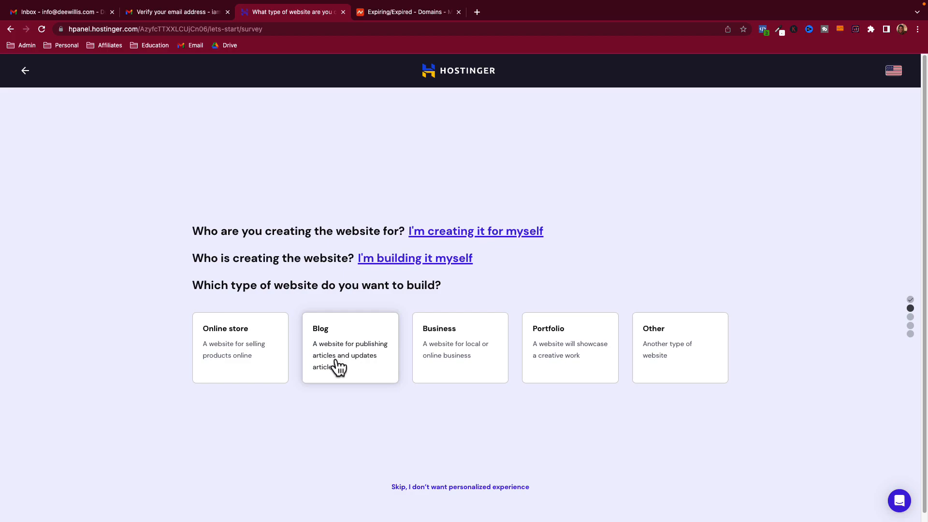
click(371, 369)
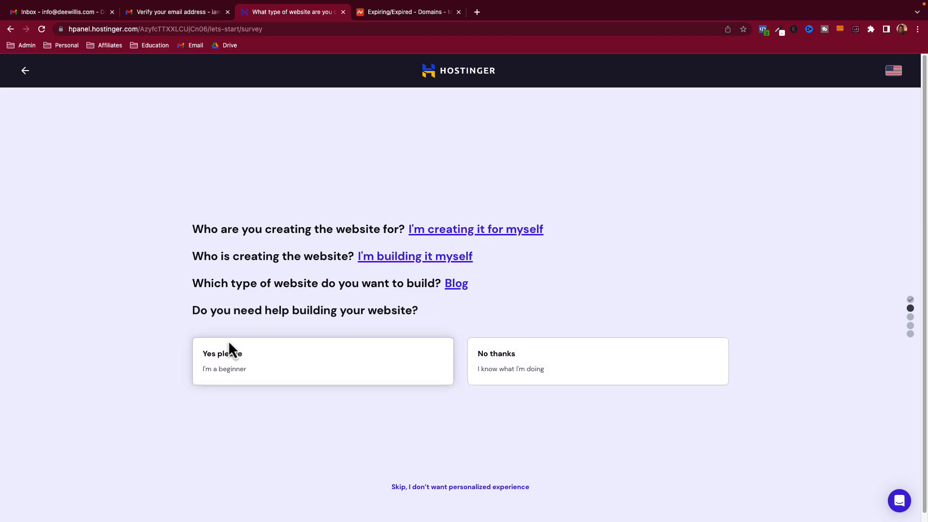
click(513, 378)
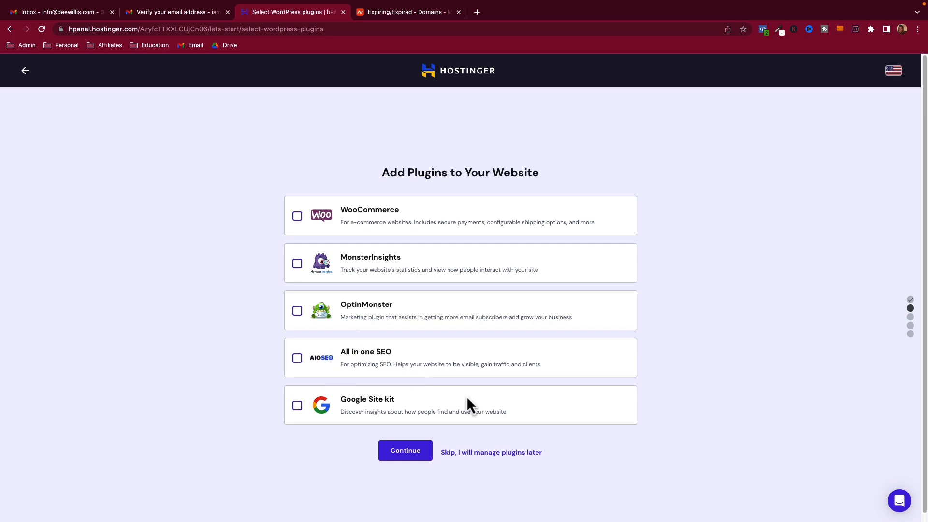
- Skip plugin selection, choosing to manage plugins later
click(502, 456)
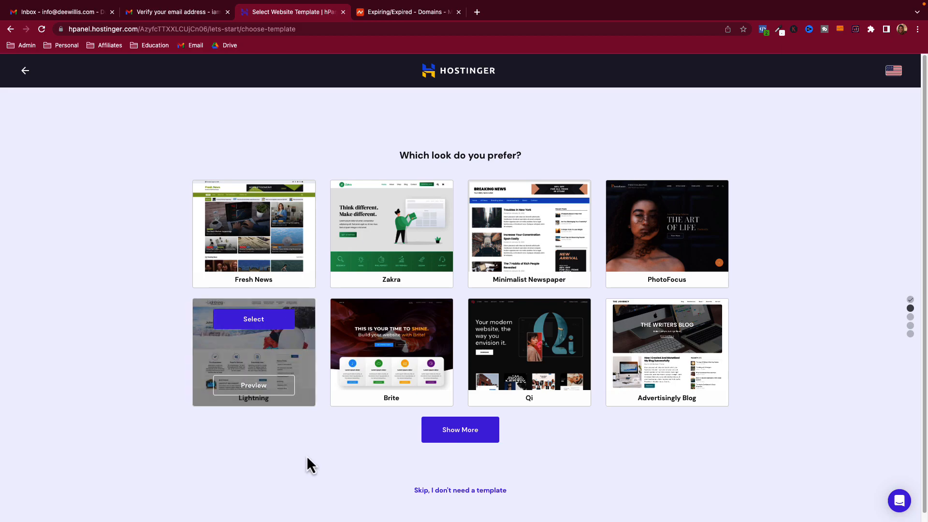
- Skip the template and submit deewillis.com as an existing domain
click(456, 492)
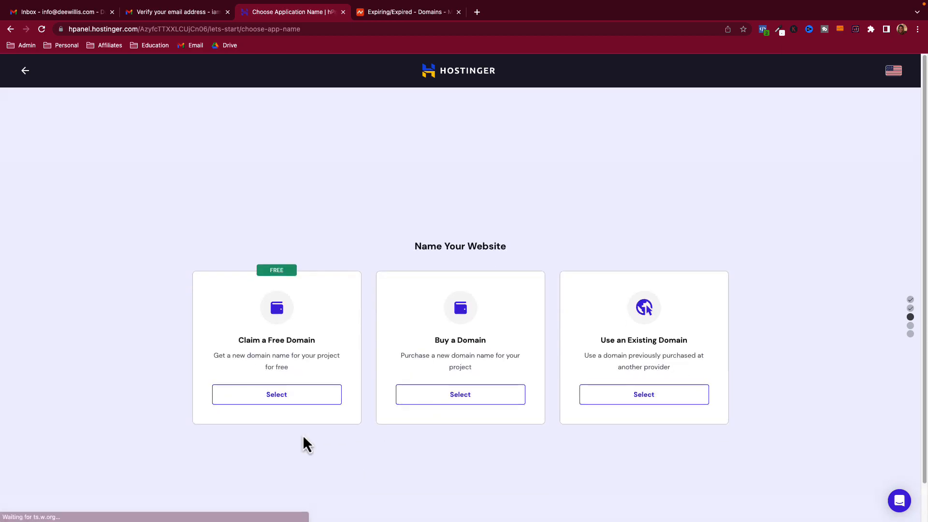
drag(421, 220, 498, 228)
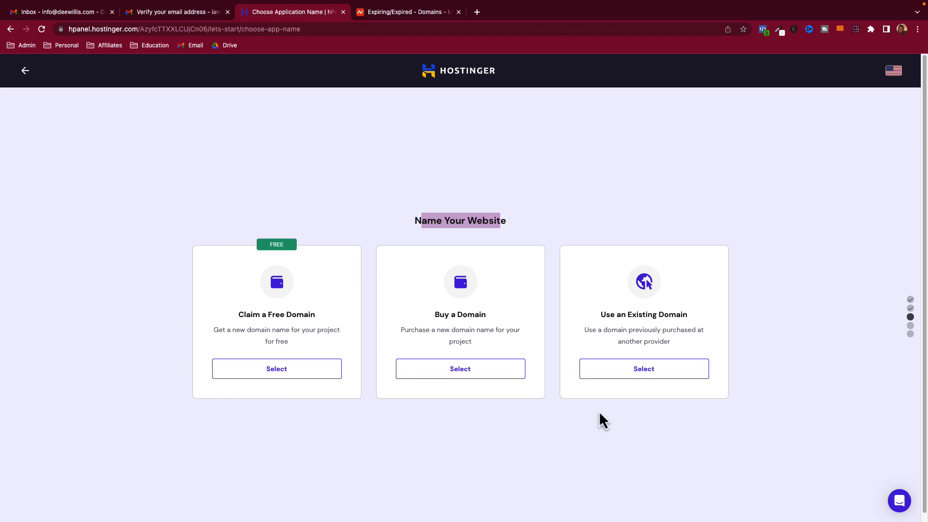
click(625, 368)
click(261, 403)
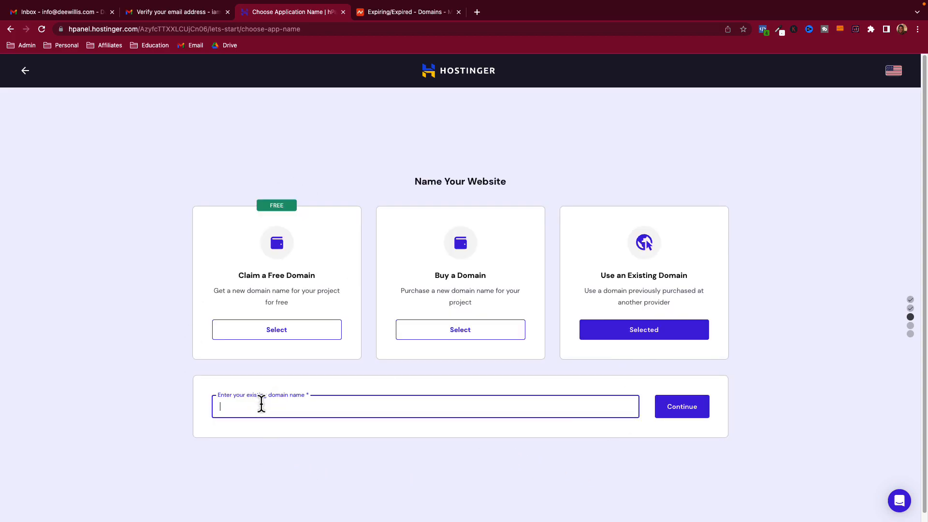
text(deewillis.com)
click(674, 408)
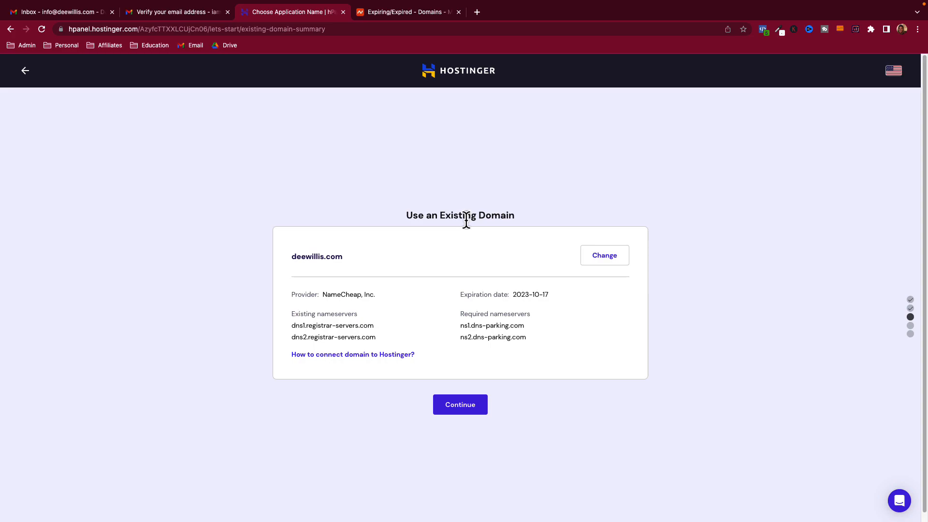
- Check deewillis.com's provider and expiration date, then continue to the final setup overview
drag(380, 296, 322, 296)
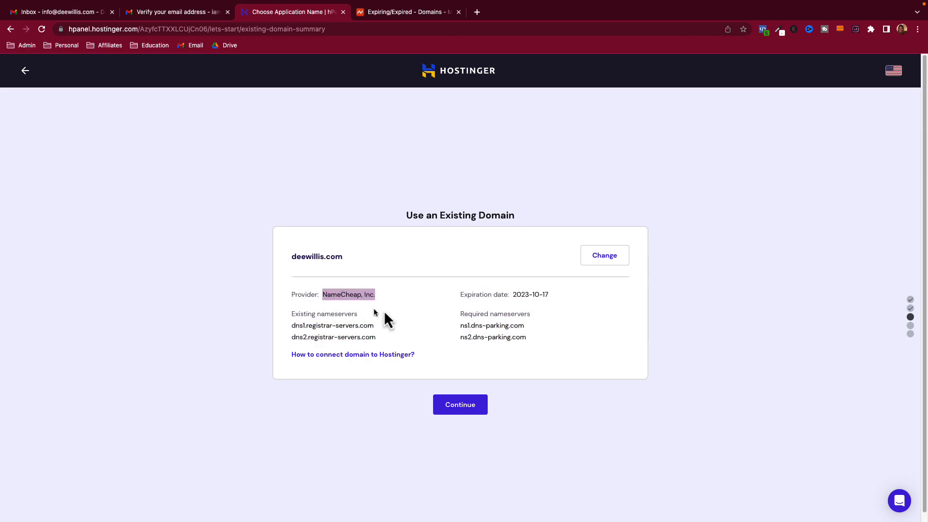
click(428, 308)
drag(550, 296, 516, 294)
click(466, 294)
drag(414, 216, 463, 216)
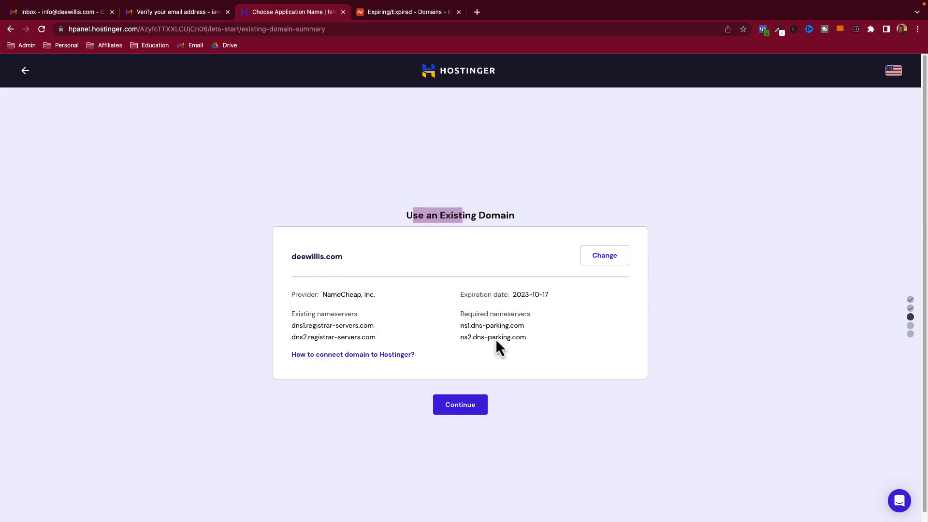
click(460, 405)
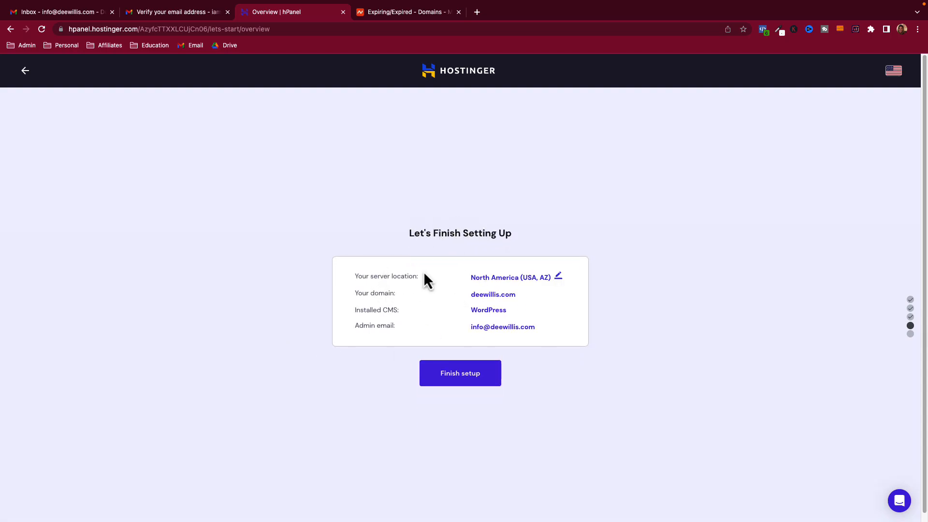
- Check the server location and installed CMS in the overview, then finish the website setup
drag(366, 276, 401, 276)
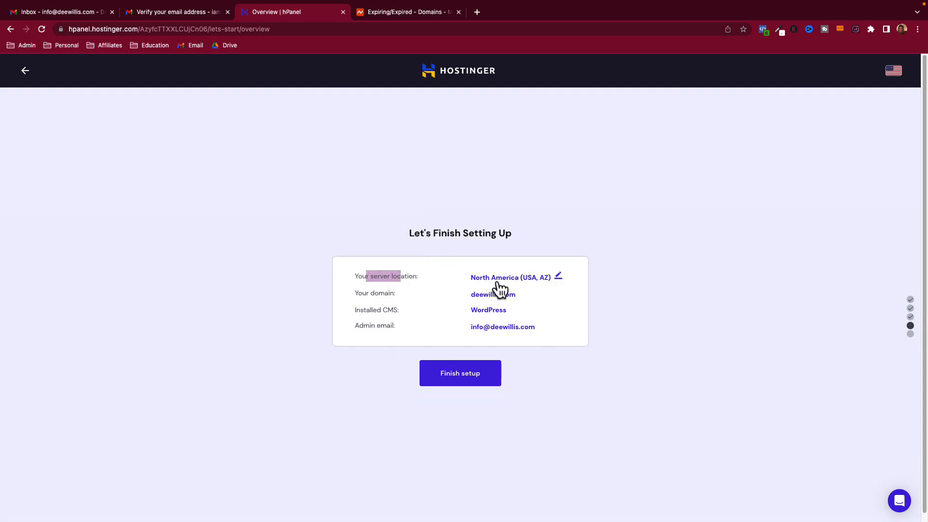
drag(366, 293, 399, 311)
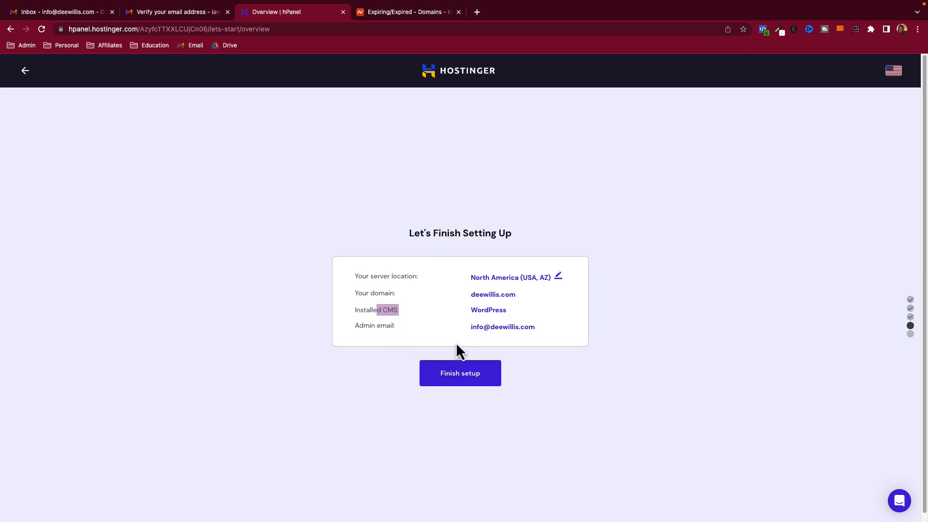
click(465, 380)
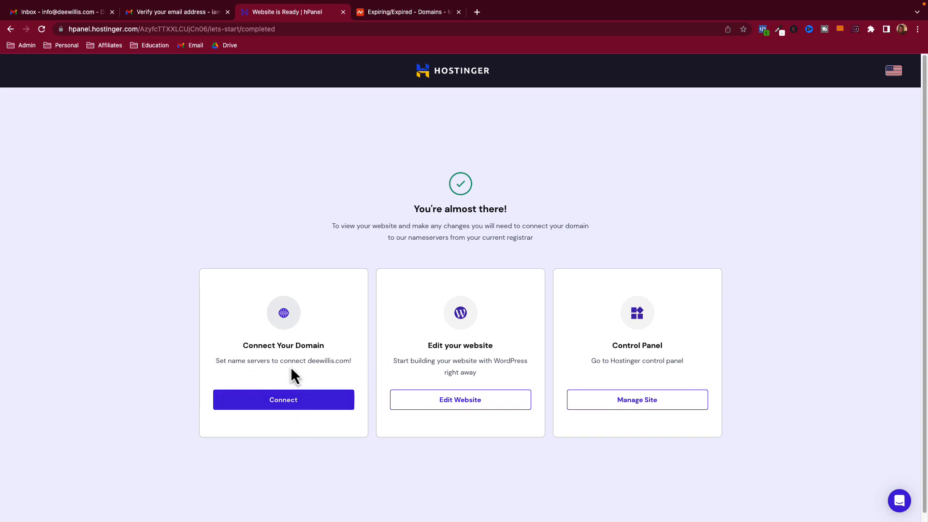
- Start connecting deewillis.com and begin the nameserver change walkthrough with Let's start
click(278, 402)
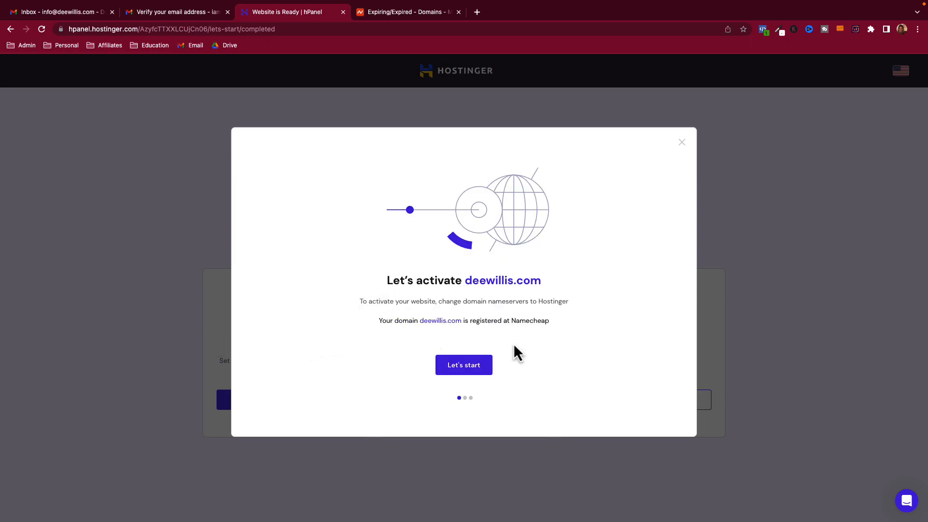
click(471, 366)
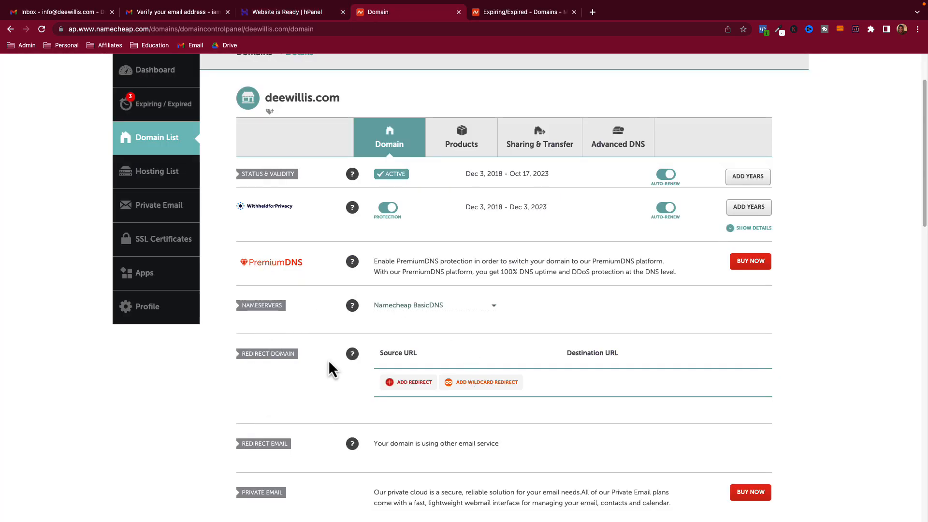
- Look over the deewillis.com domain settings in Namecheap, then go back to Hostinger's nameserver instructions
scroll(326, 377, down, 1)
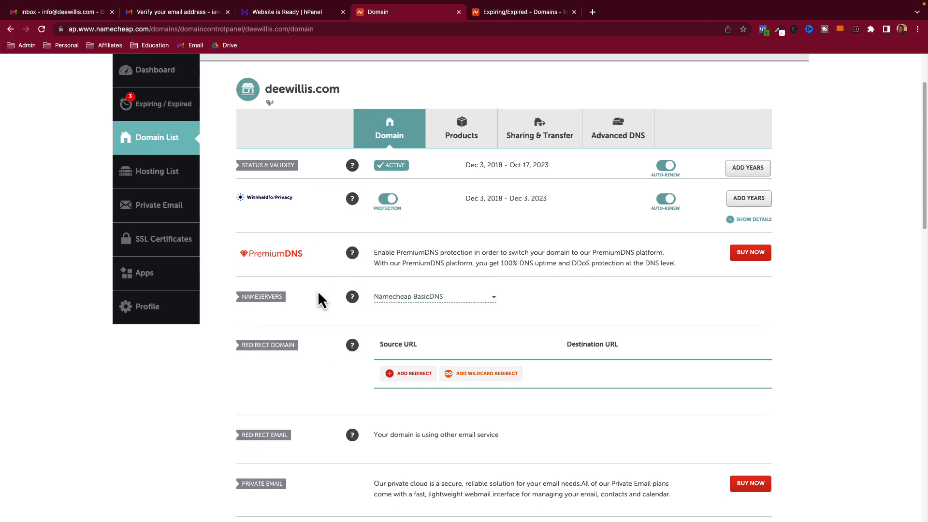
click(280, 12)
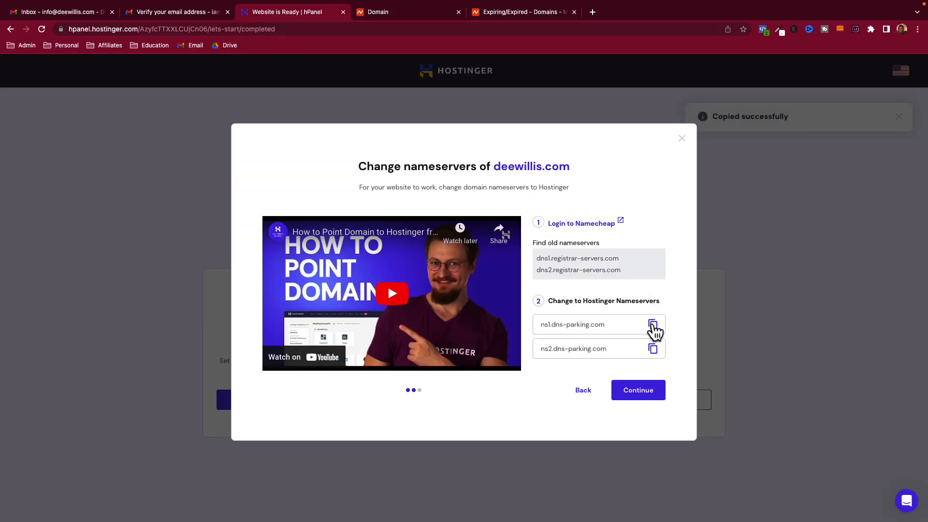
- Choose custom nameservers for deewillis.com and copy ns1.dns-parking.com from Hostinger
click(387, 15)
click(420, 298)
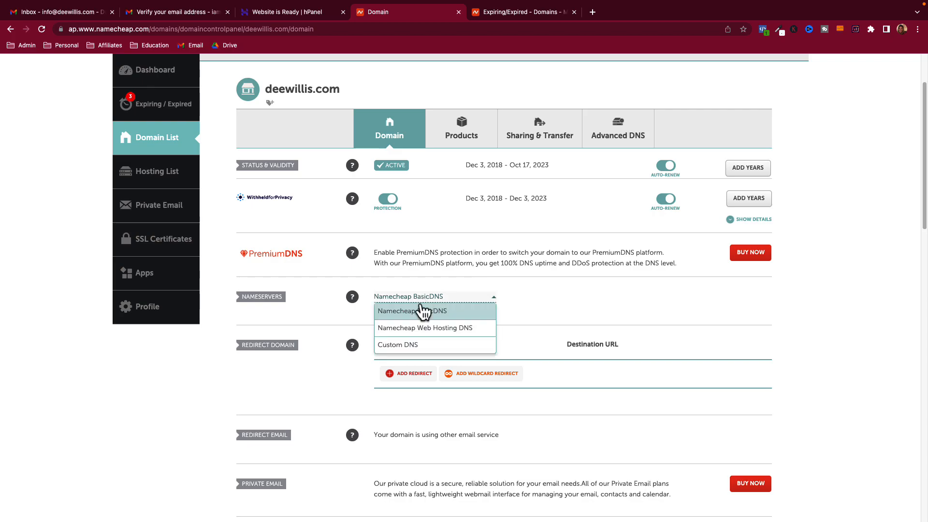
click(417, 346)
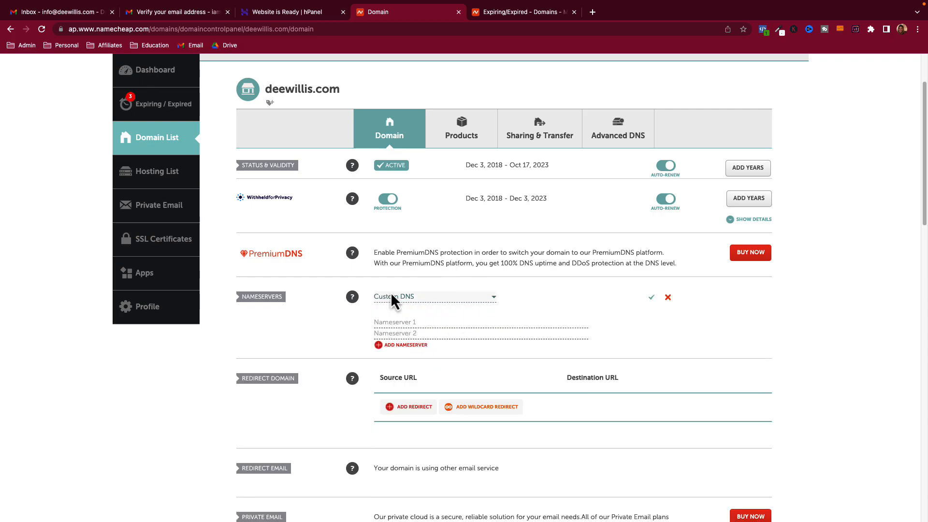
click(285, 14)
click(653, 324)
click(393, 13)
scroll(333, 303, up, 2)
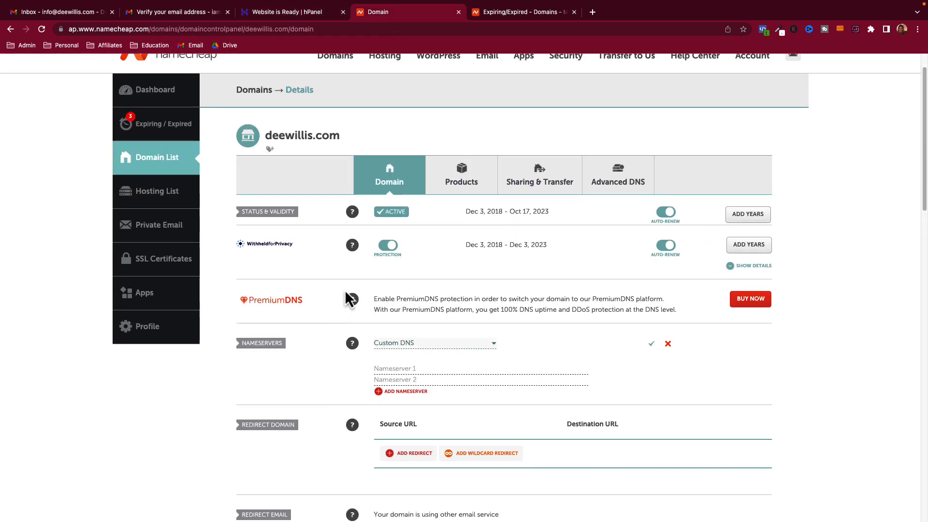
scroll(369, 319, down, 3)
- Switch the nameserver type to Custom DNS and paste ns1.dns-parking.com into Nameserver 1
click(398, 280)
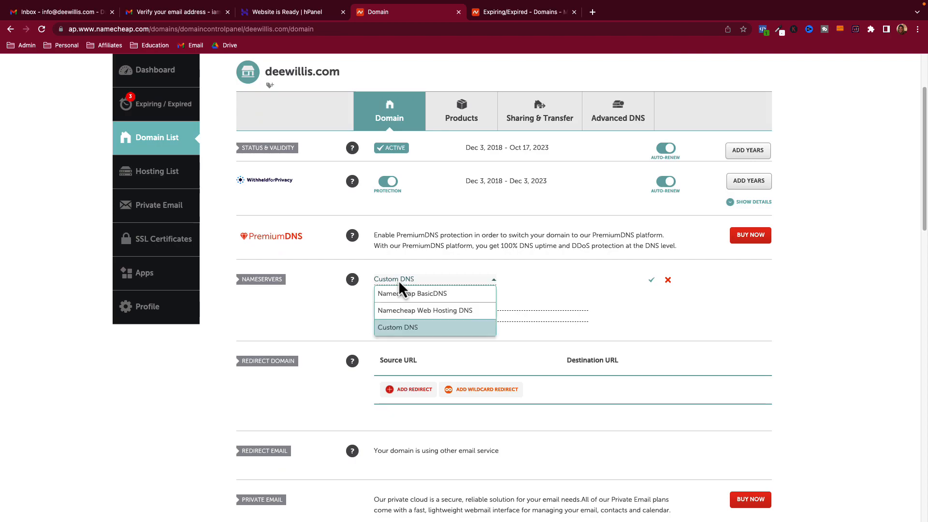
click(398, 294)
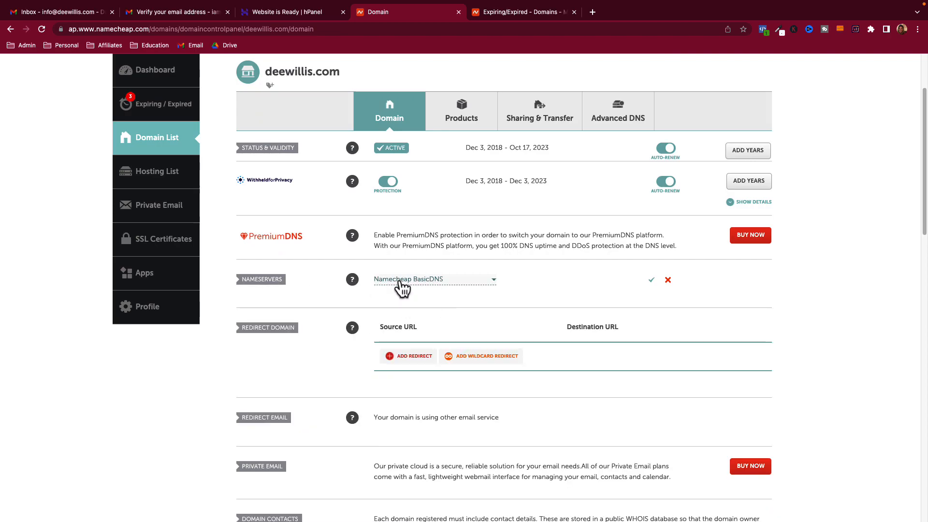
click(400, 282)
click(399, 327)
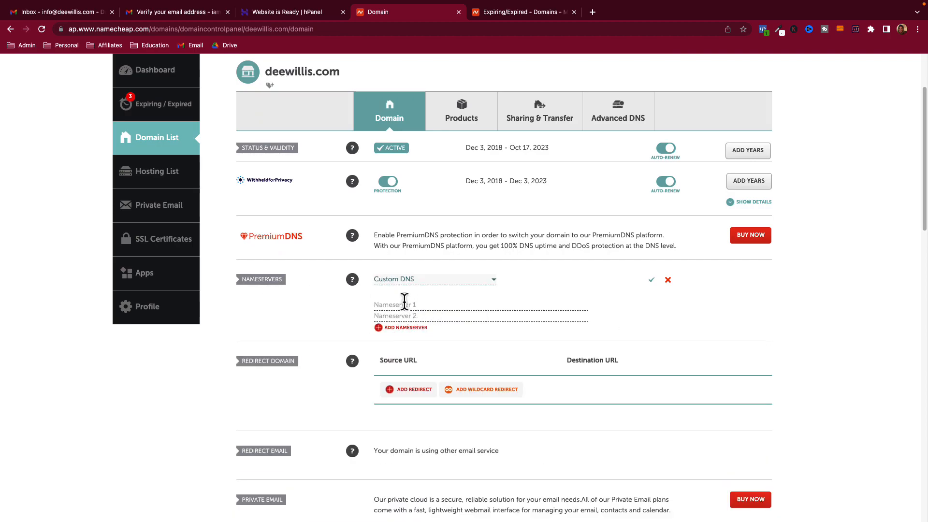
right_click(403, 305)
click(422, 373)
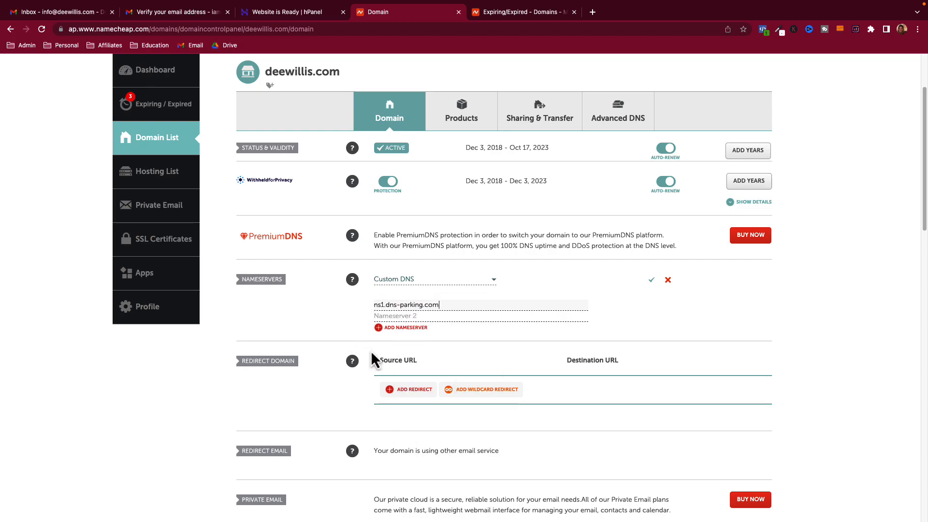
click(652, 280)
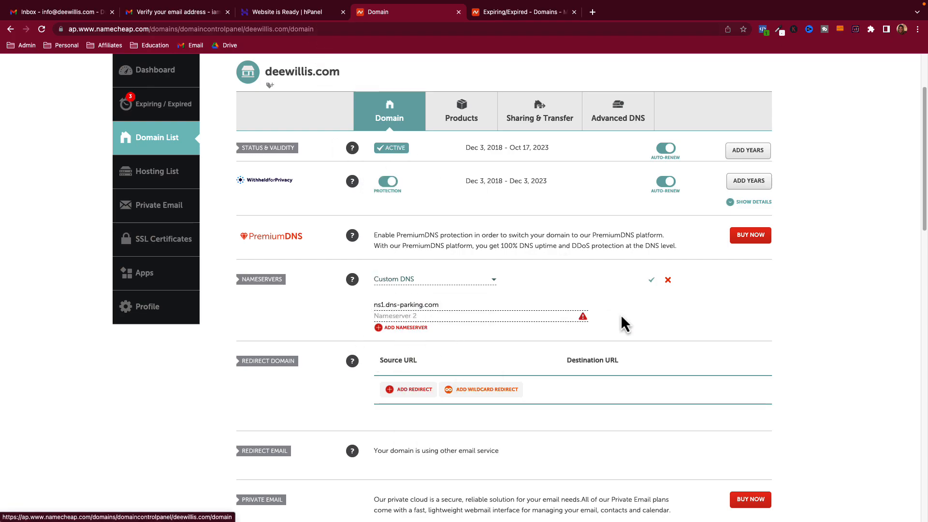
- Copy ns2.dns-parking.com from Hostinger, paste it into Nameserver 2, and save
click(448, 314)
click(305, 12)
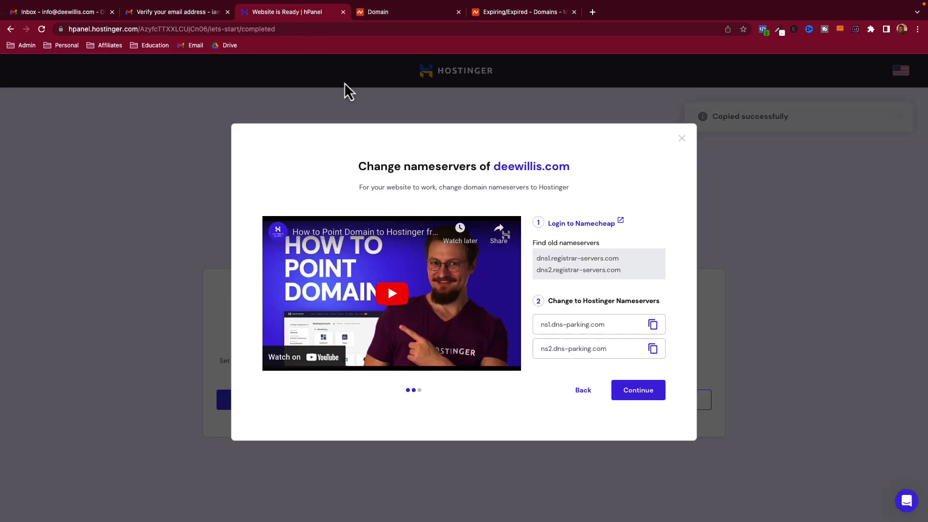
click(652, 349)
click(404, 16)
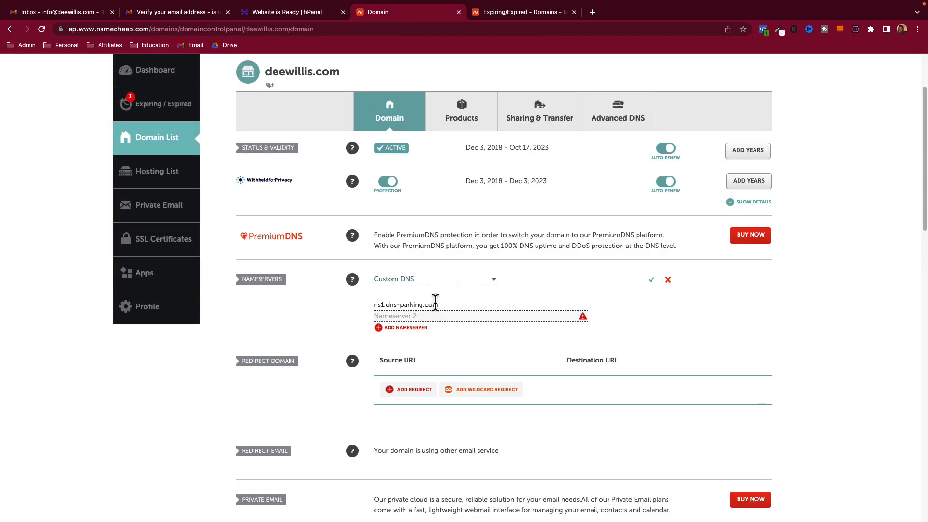
right_click(426, 314)
click(446, 382)
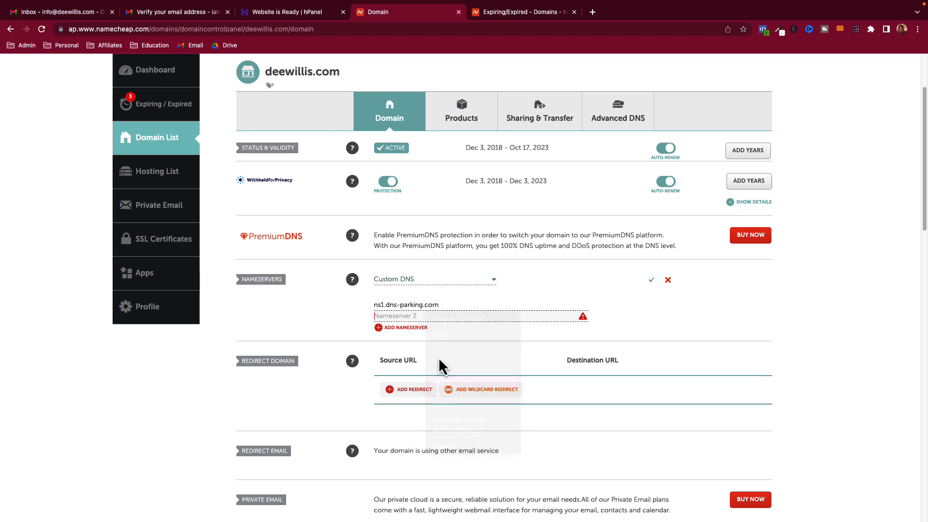
click(652, 280)
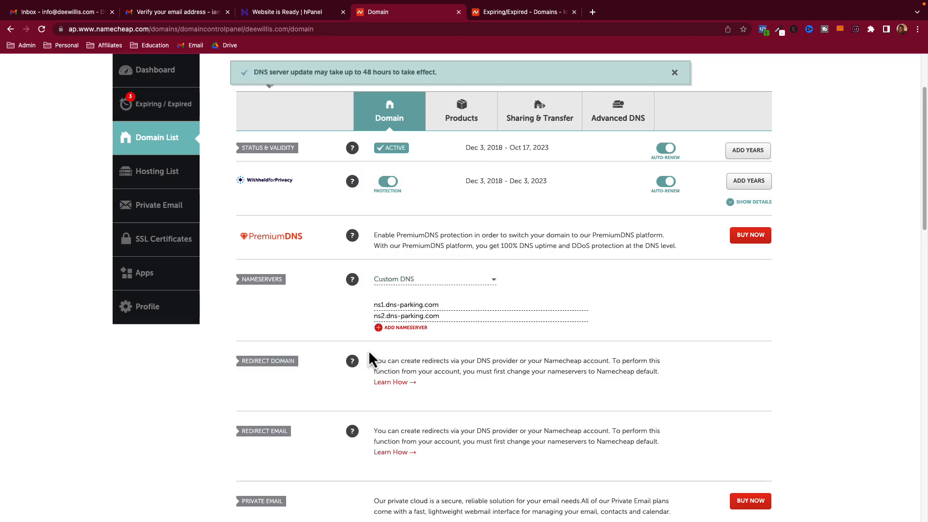
- Dismiss the DNS update notice, reload the domain page, and return to Hostinger
scroll(358, 311, up, 3)
click(674, 73)
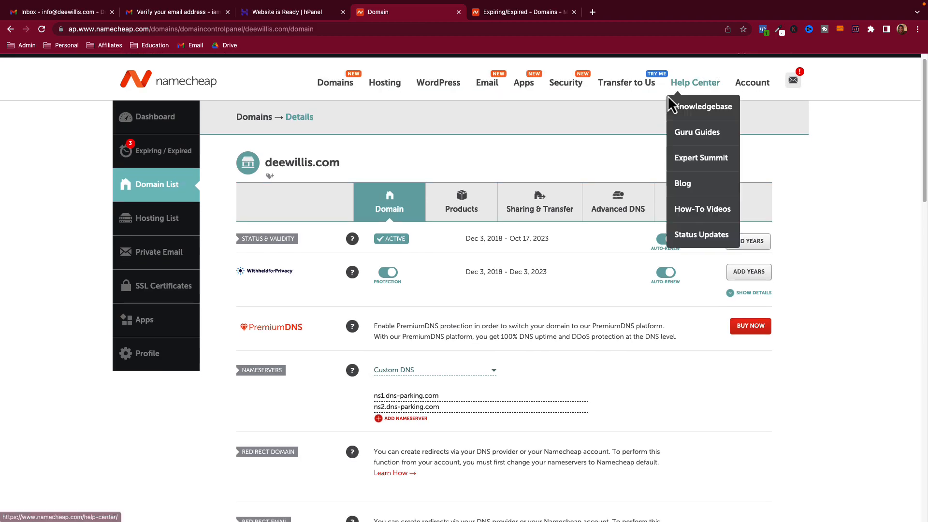
click(42, 29)
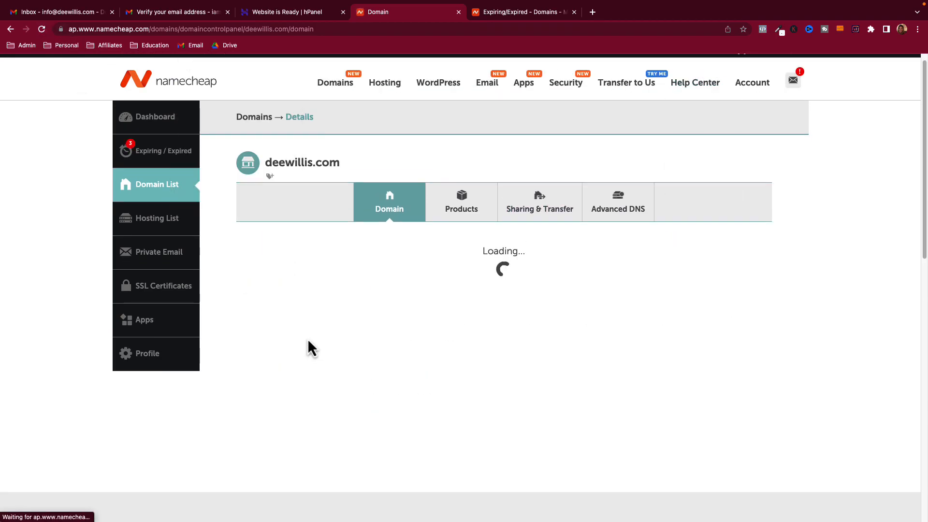
scroll(286, 357, down, 3)
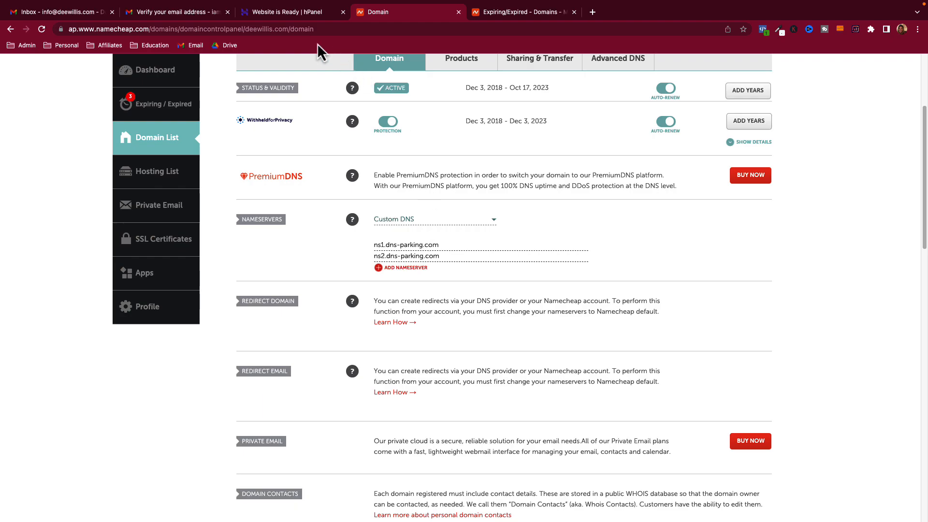
click(302, 13)
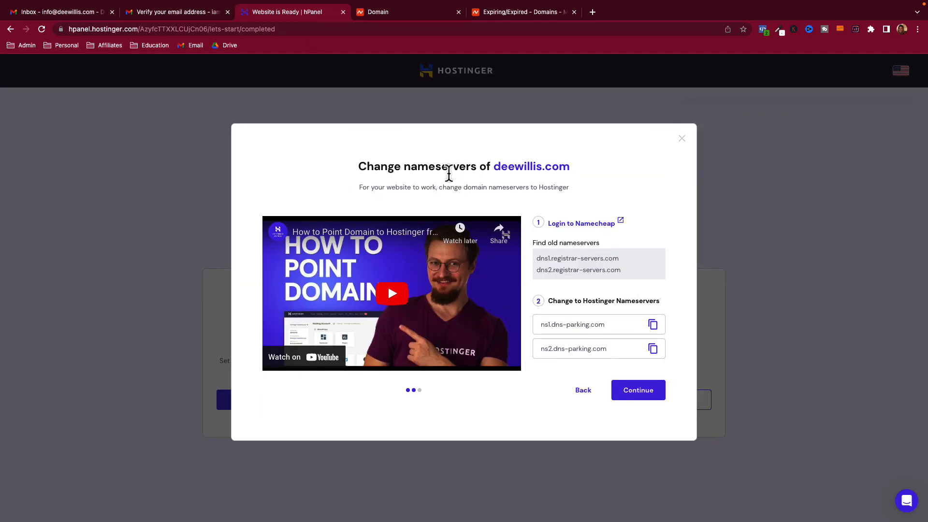
- Confirm the nameservers were changed and open the nameserver status checker in a new tab
drag(385, 166, 463, 166)
click(634, 393)
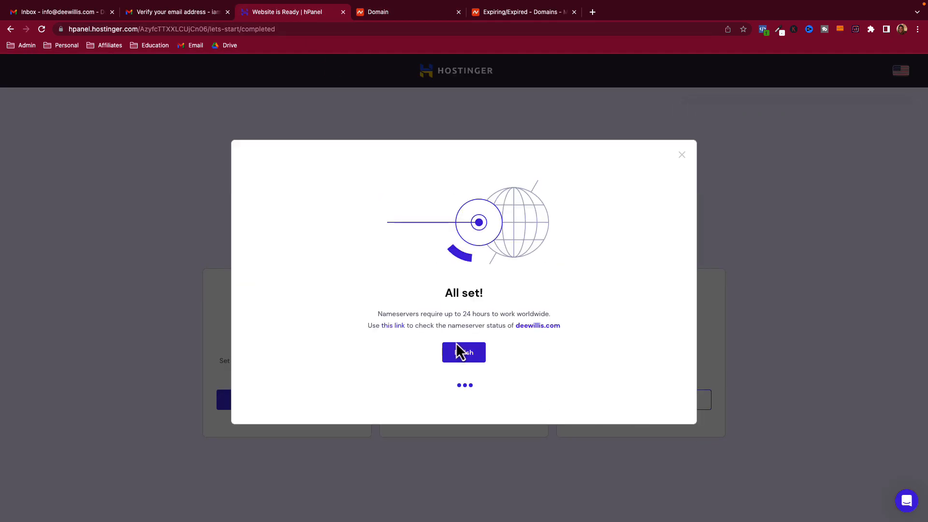
drag(403, 314, 528, 314)
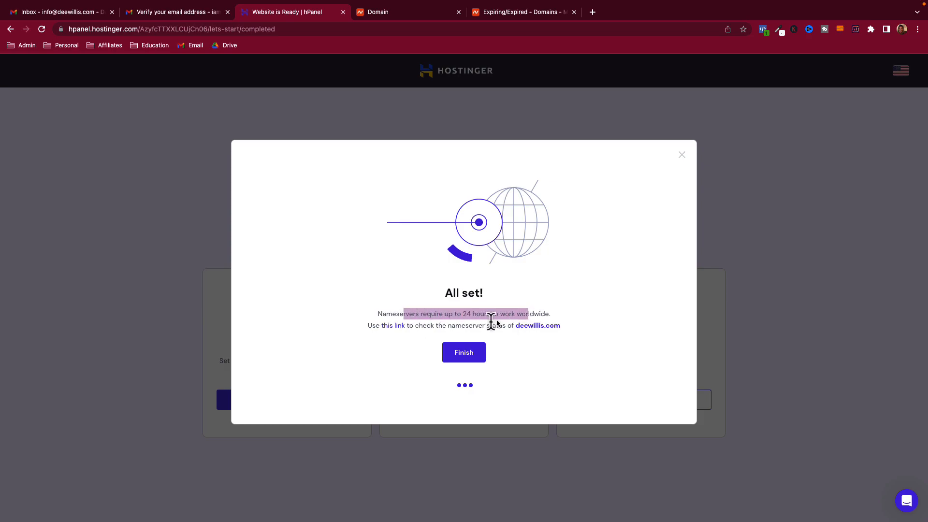
drag(420, 325, 497, 326)
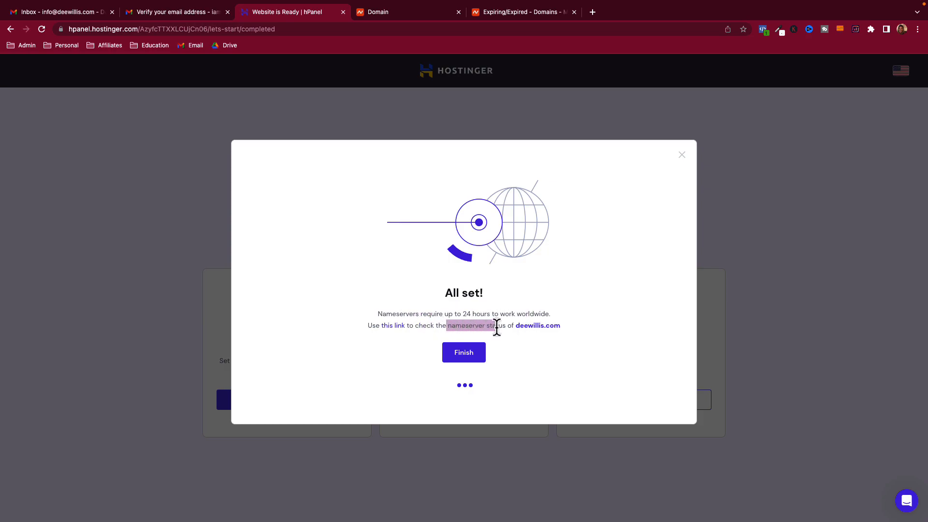
right_click(393, 329)
click(425, 329)
- Review whatsmydns.net's NS propagation results for deewillis.com, close the checker, and return to Hostinger
click(526, 15)
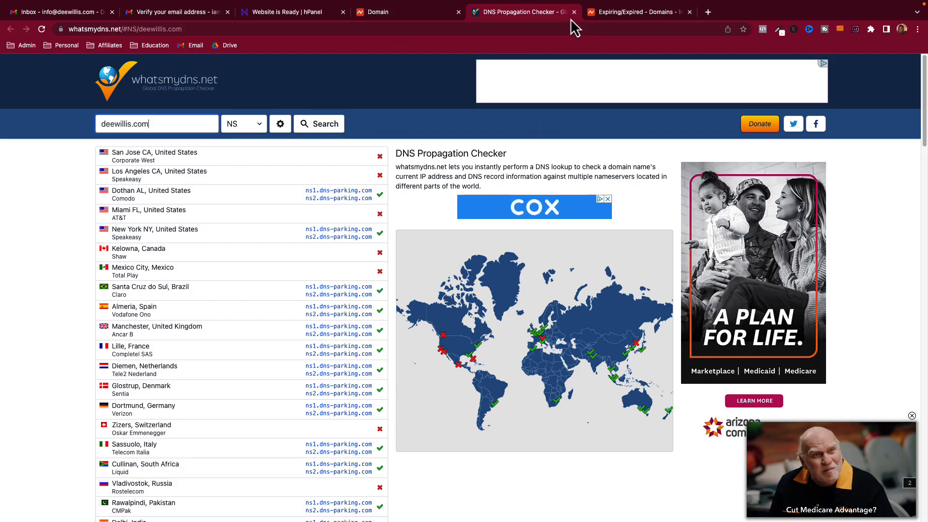
click(574, 13)
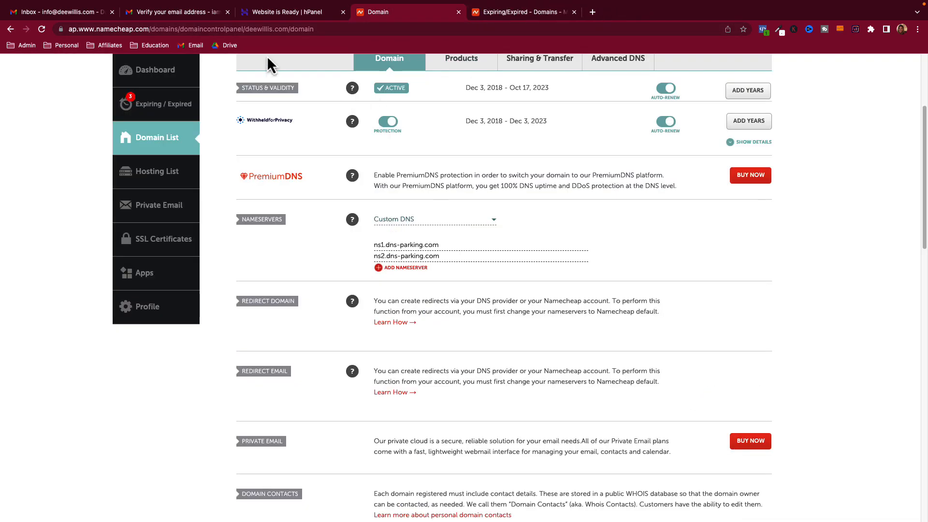
click(296, 16)
- Finish the nameserver dialog, open deewillis.com's hosting dashboard, and note Free Email setup is unfinished
click(473, 352)
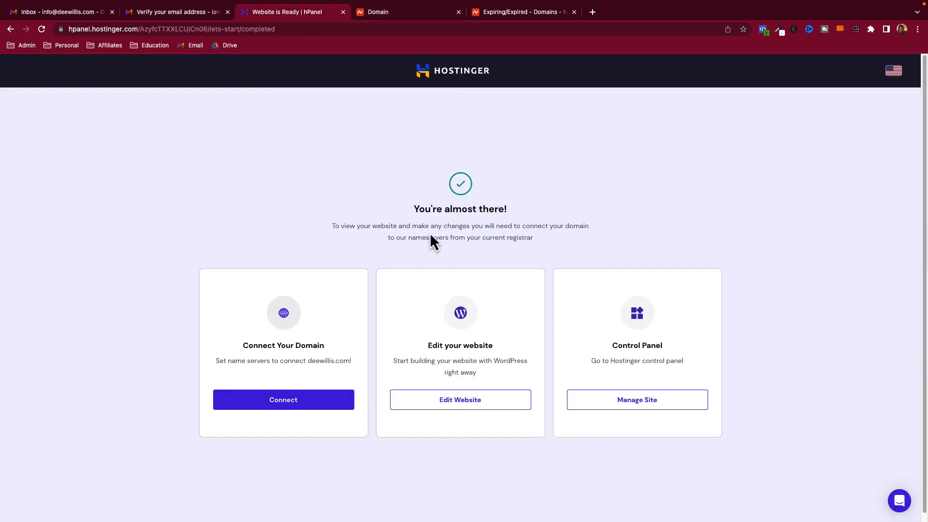
click(645, 398)
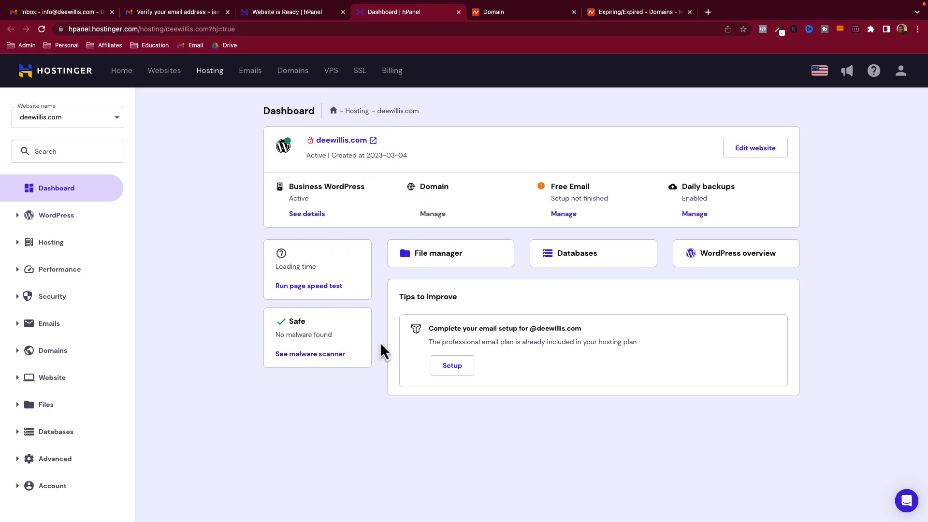
drag(448, 333, 527, 330)
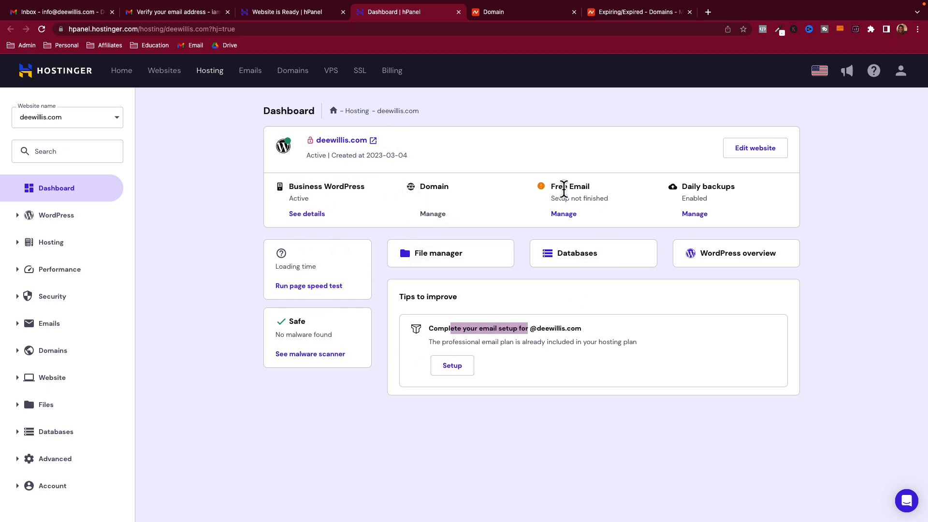
drag(556, 187, 592, 200)
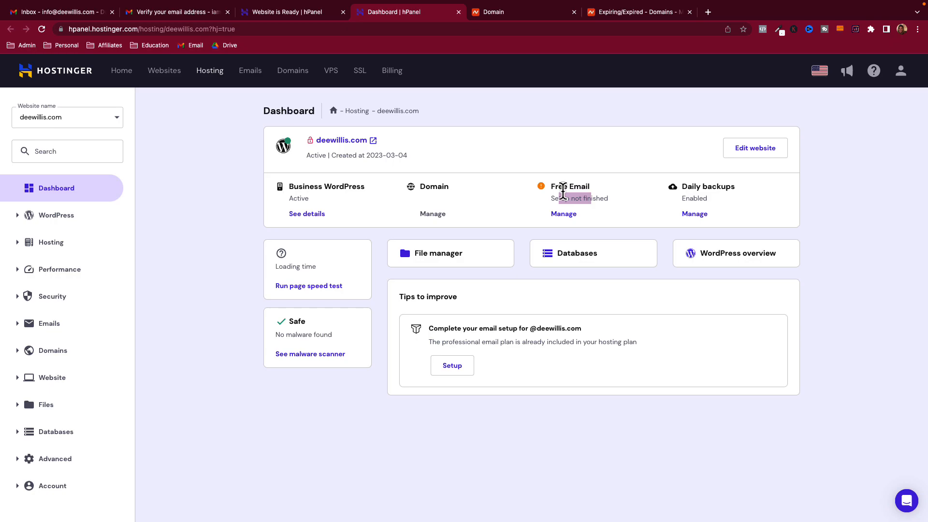
drag(556, 187, 591, 205)
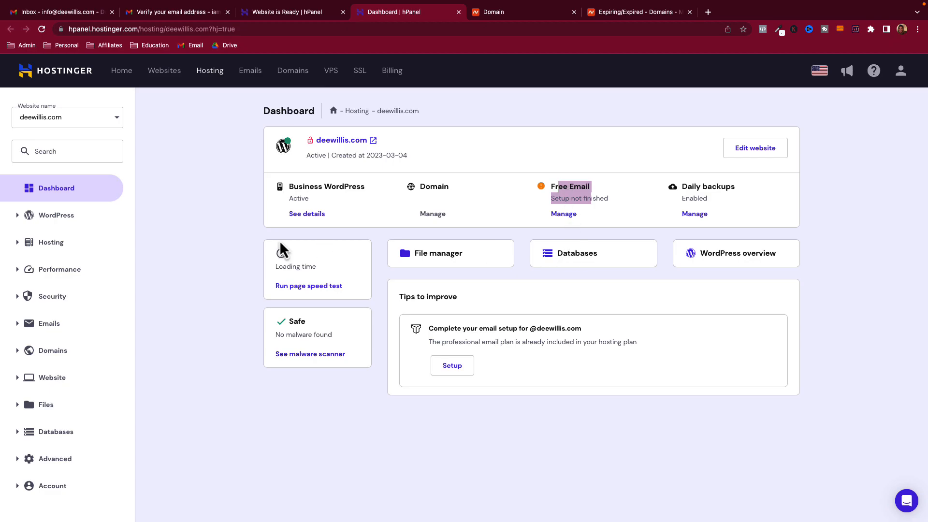
- Expand and collapse the WordPress section of the sidebar a few times
click(25, 224)
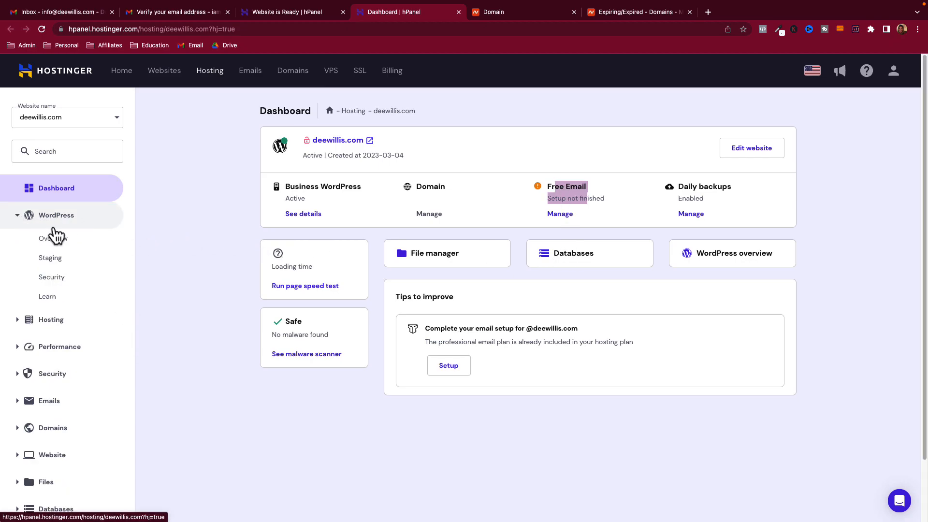
click(23, 220)
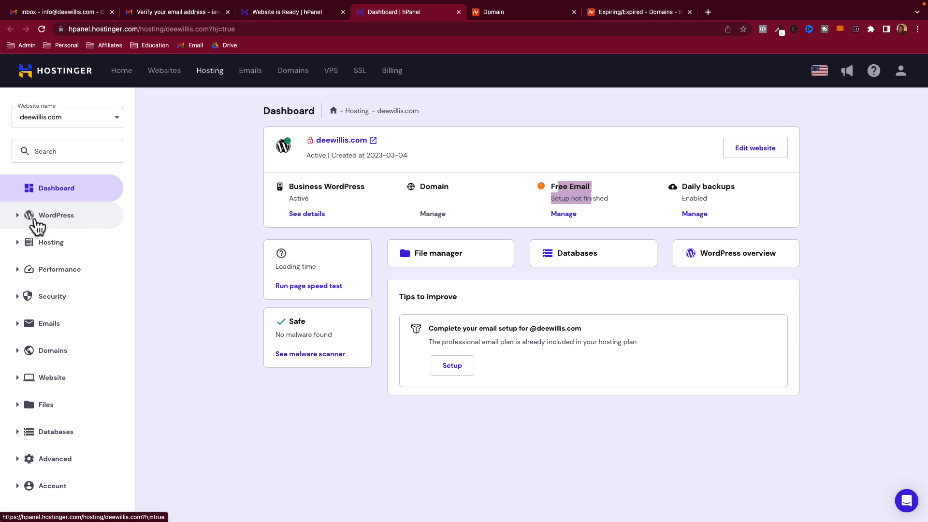
click(34, 222)
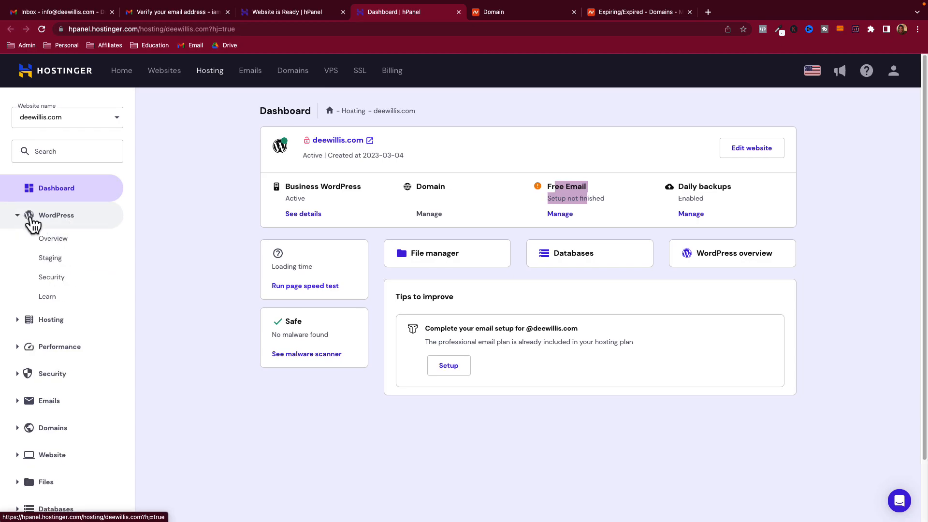
click(45, 227)
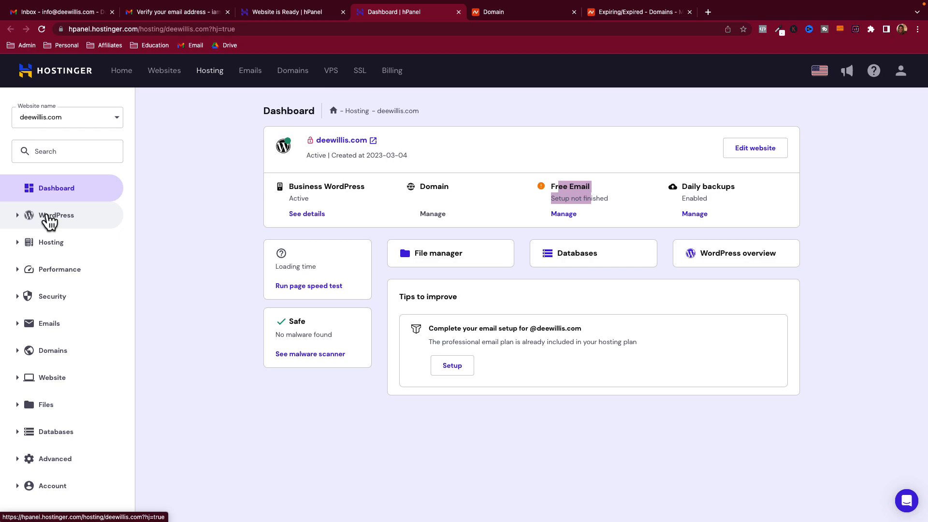
click(48, 219)
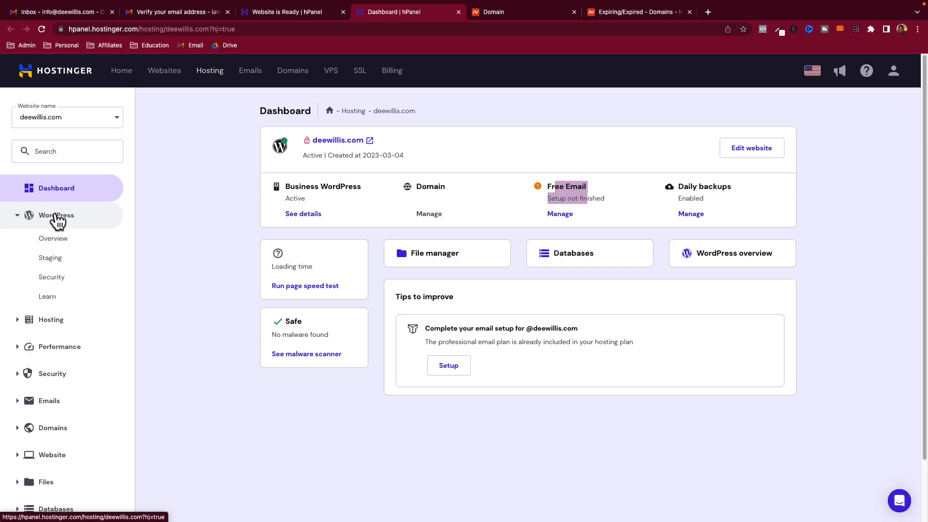
click(35, 222)
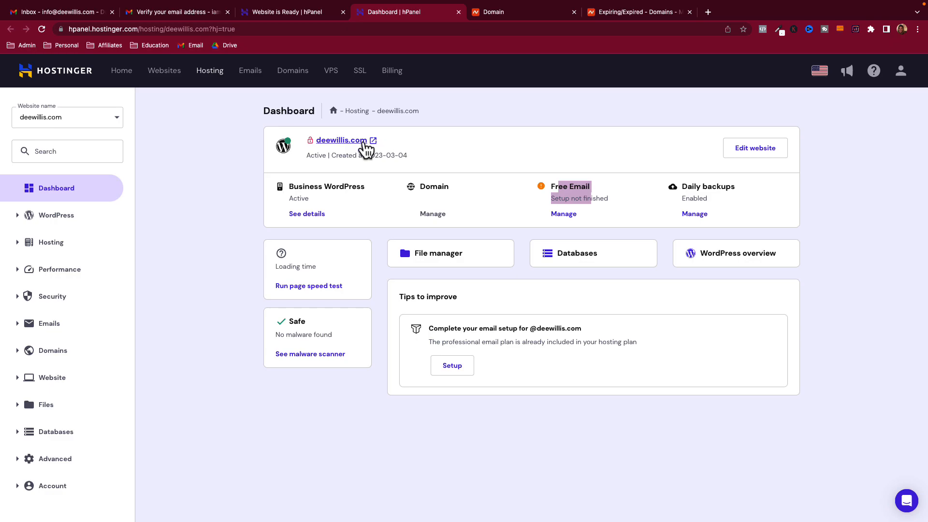
- Open the live deewillis.com site, view its Not Secure connection details, then return to hPanel
click(342, 140)
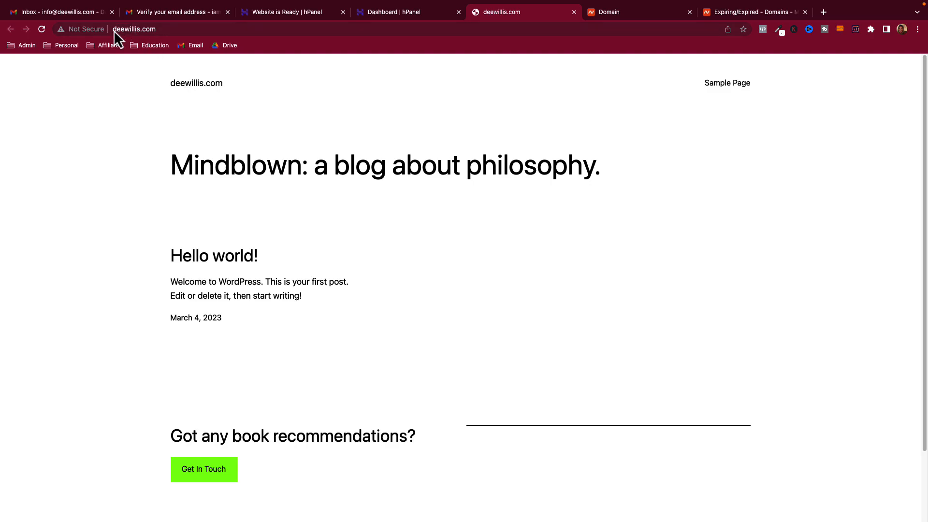
click(77, 33)
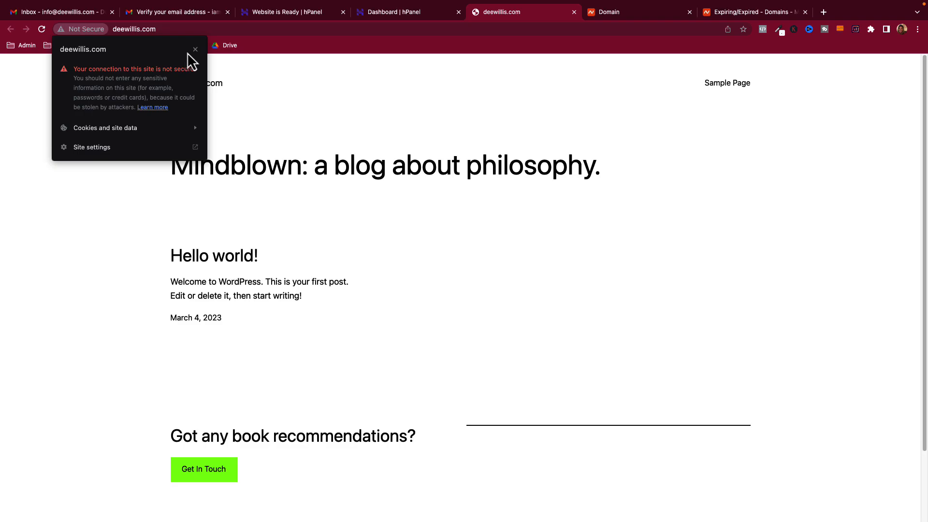
click(347, 129)
click(408, 17)
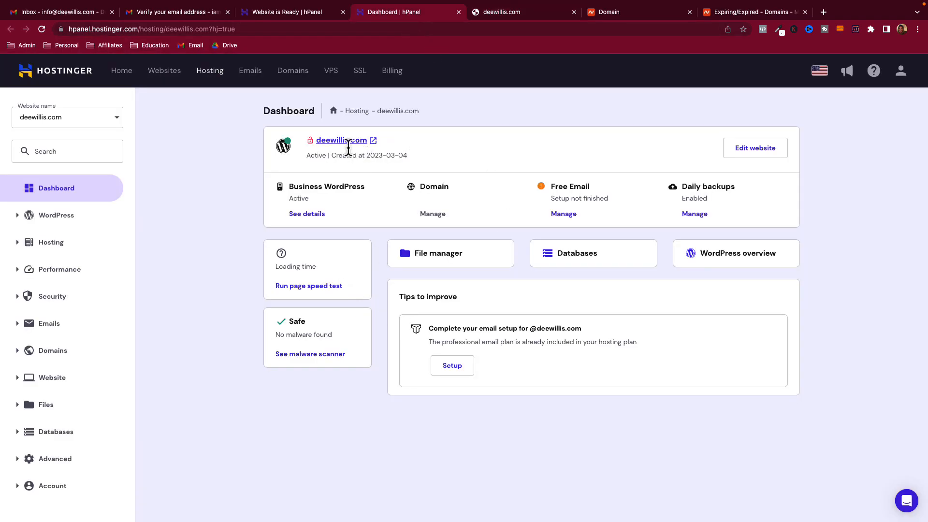
- Expand the Advanced, Databases and Security sidebar sections and open the SSL certificate page
click(27, 460)
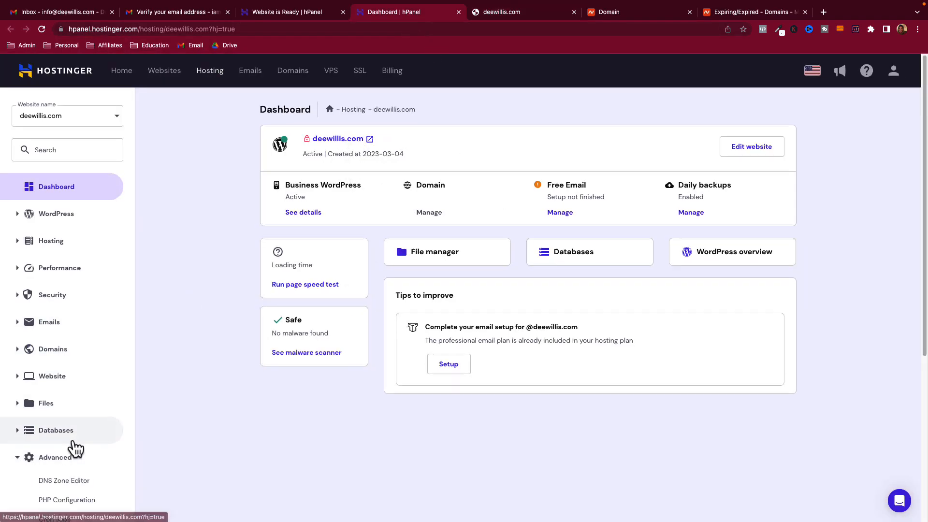
scroll(73, 386, down, 5)
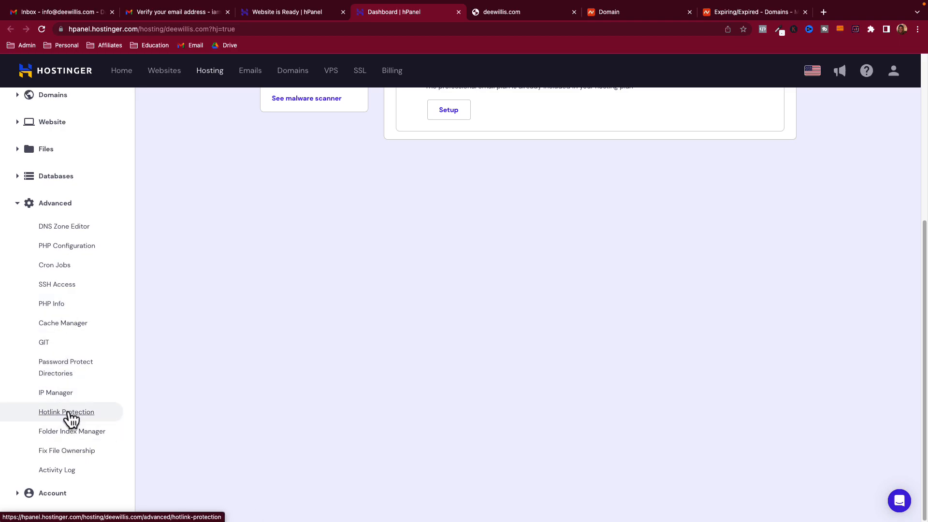
scroll(79, 341, up, 1)
click(46, 194)
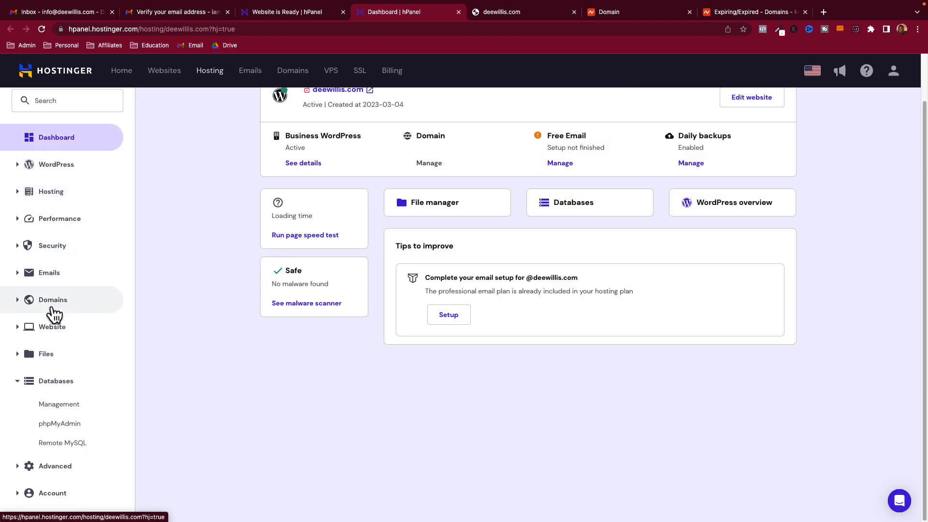
click(52, 245)
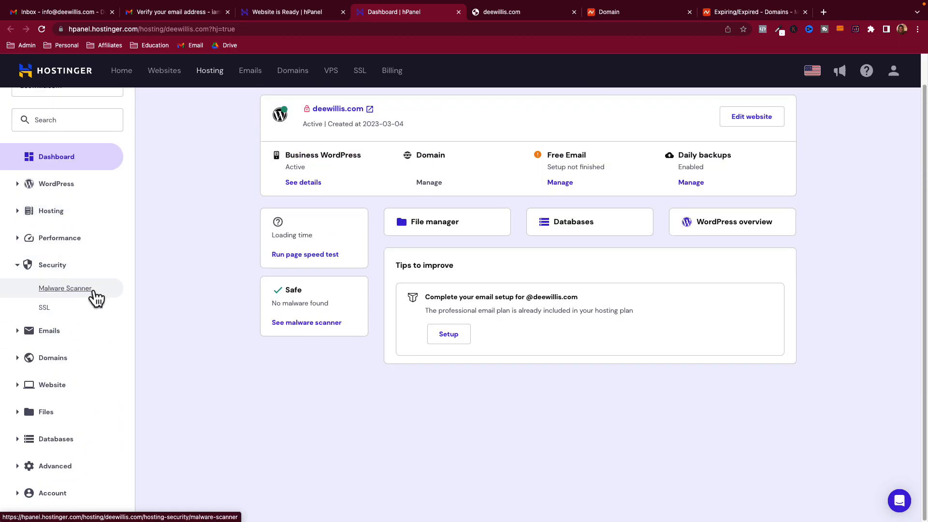
click(44, 309)
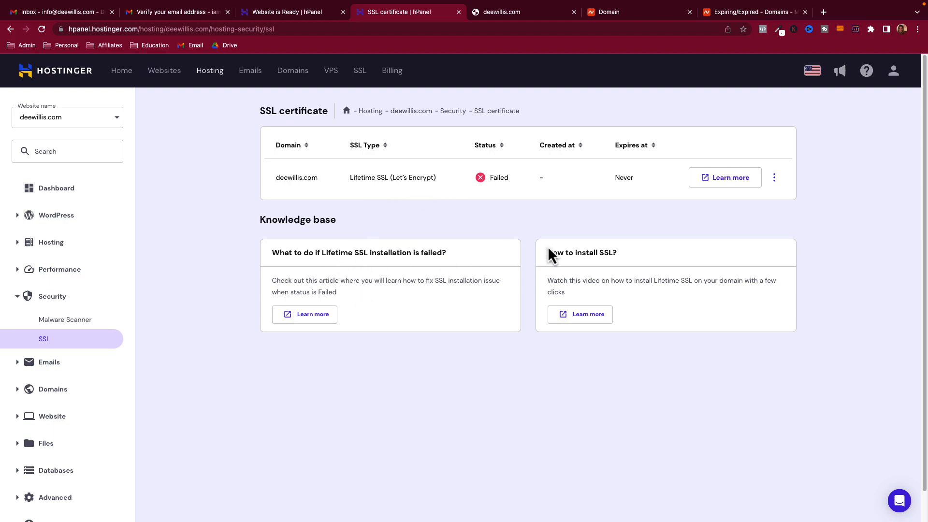
- Review deewillis.com's failed SSL status, its troubleshooting advice, and the certificate actions menu
drag(559, 282, 739, 282)
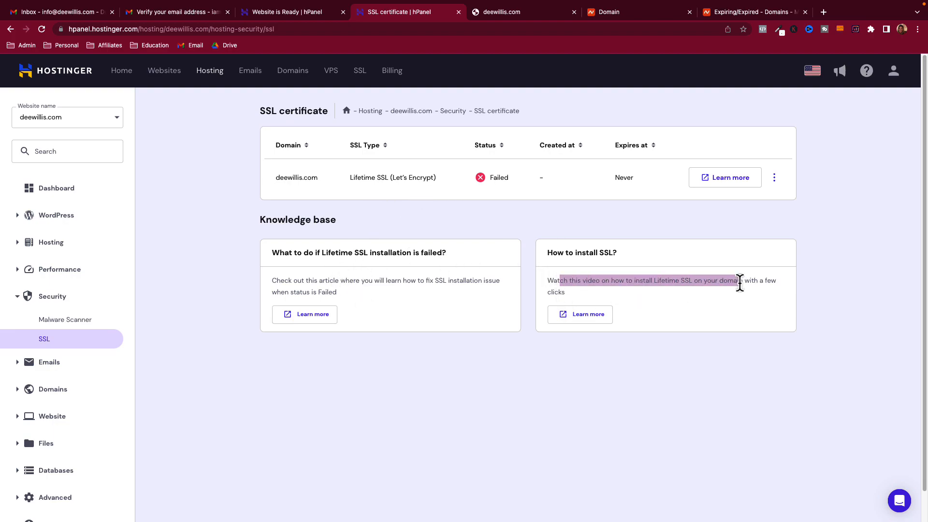
click(774, 178)
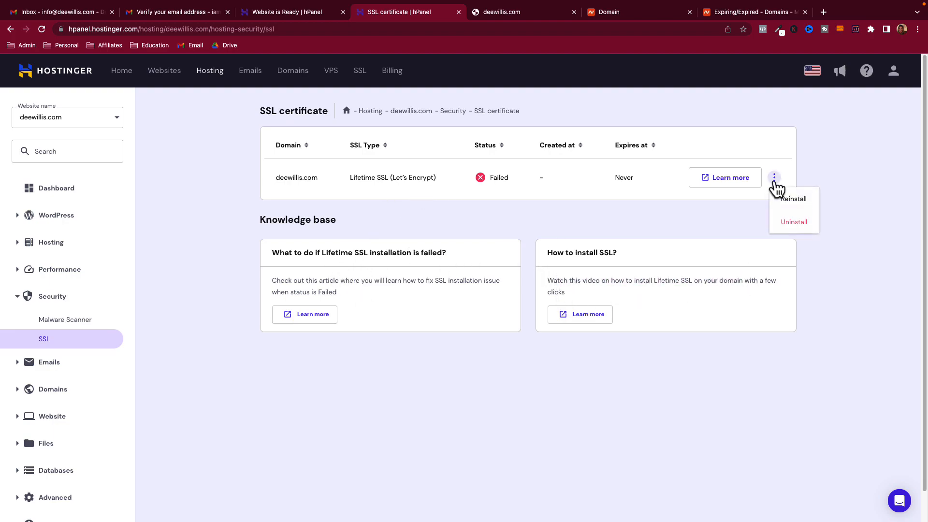
click(822, 179)
drag(284, 283, 460, 279)
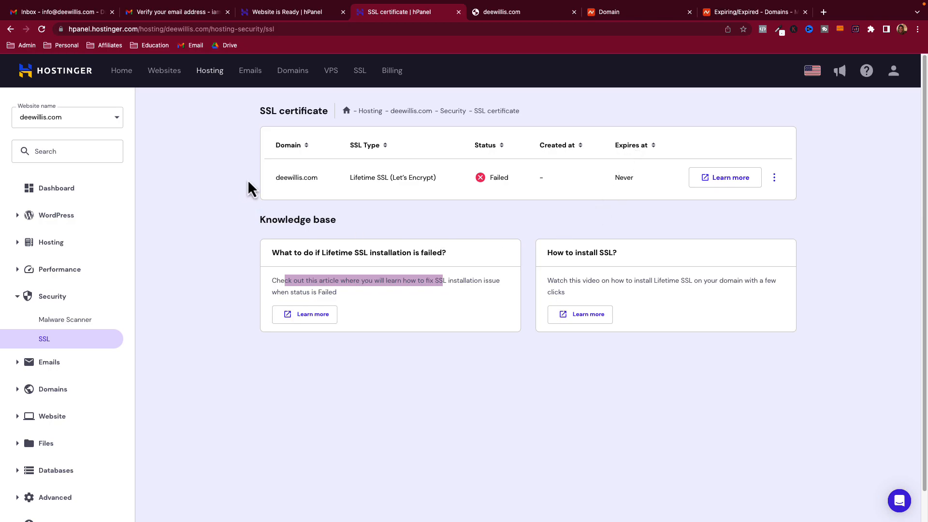
drag(282, 281, 399, 283)
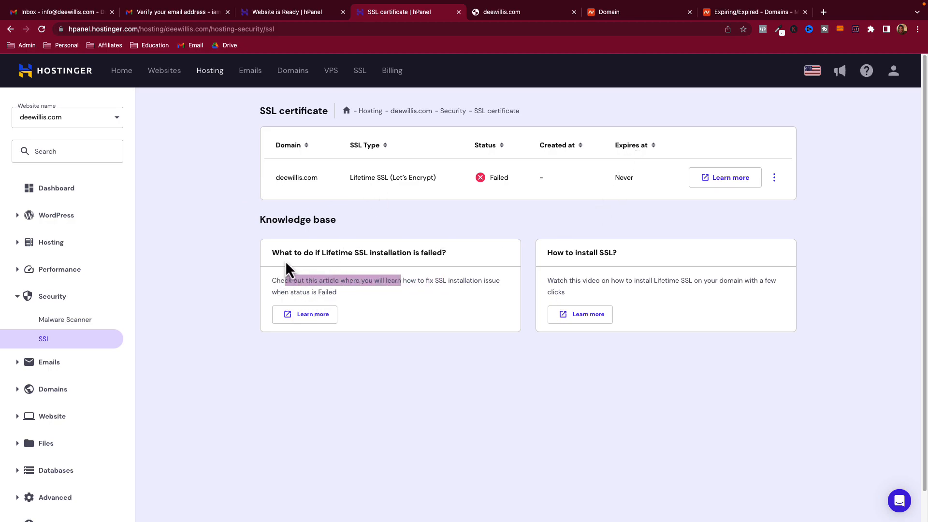
- Read the SSL installation help article's prerequisites, then recheck the certificate's Reinstall/Uninstall options
click(588, 315)
drag(318, 202, 519, 203)
scroll(484, 263, down, 4)
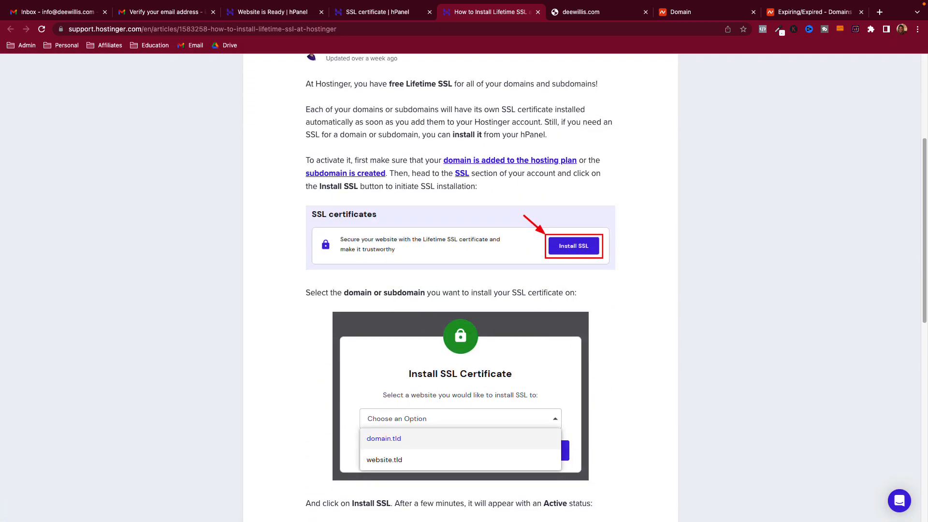
drag(323, 162, 417, 160)
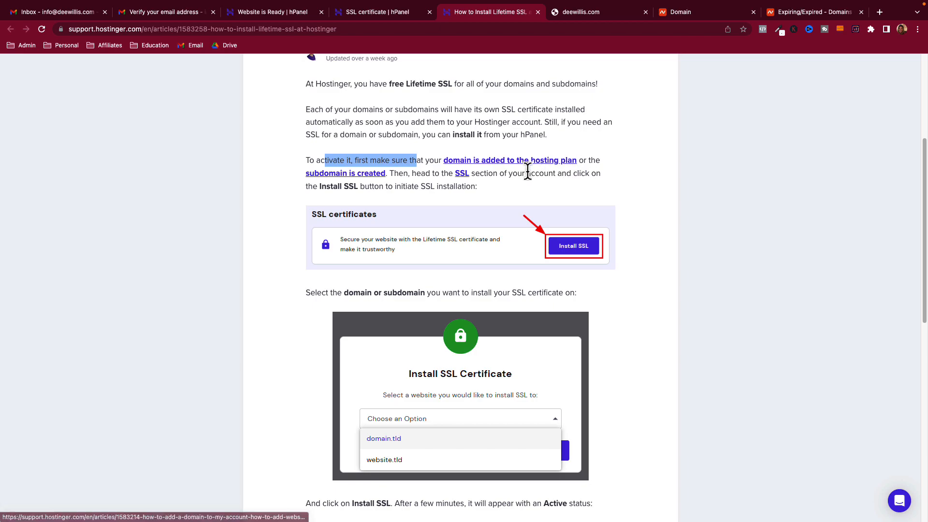
click(401, 14)
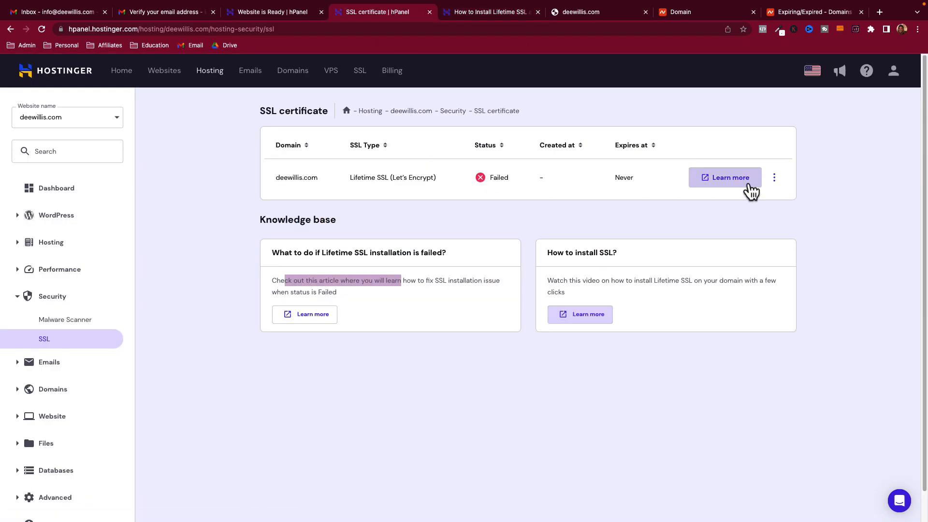
click(774, 178)
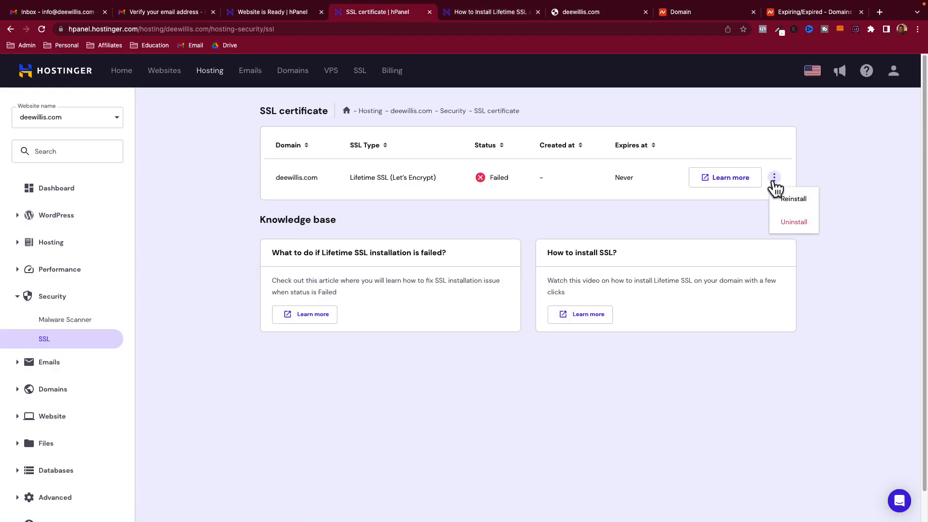
click(745, 201)
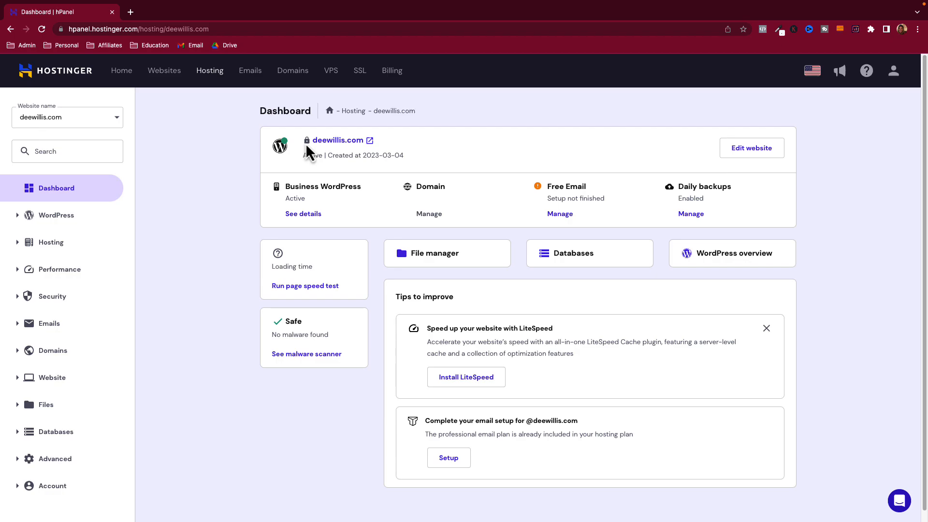
click(57, 297)
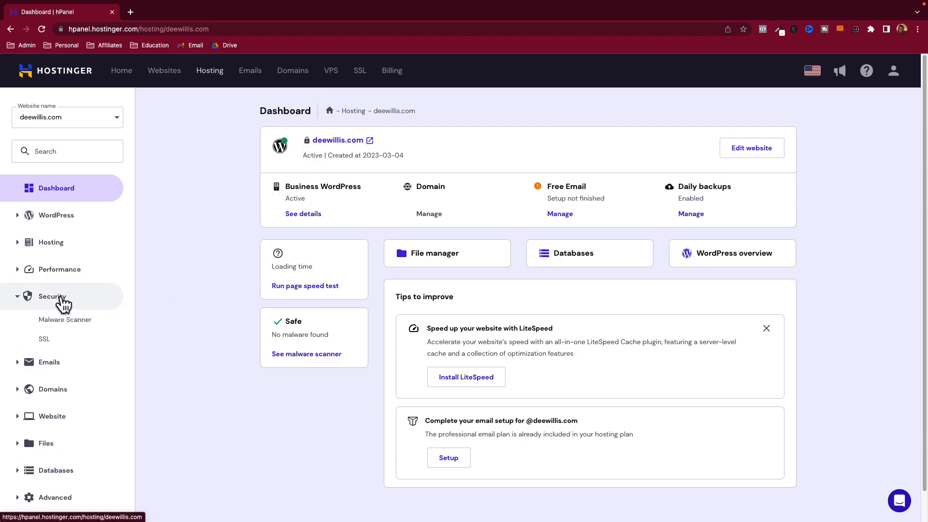
click(48, 339)
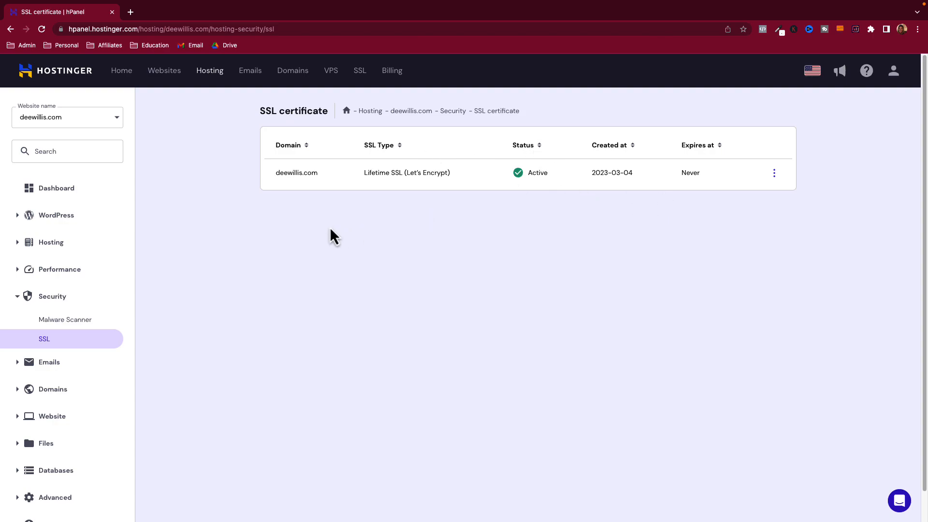
click(63, 191)
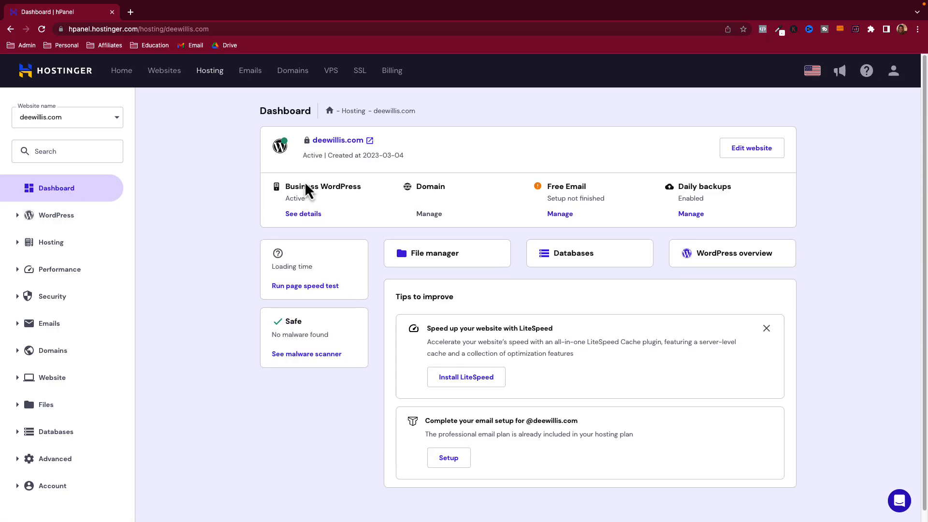
click(332, 145)
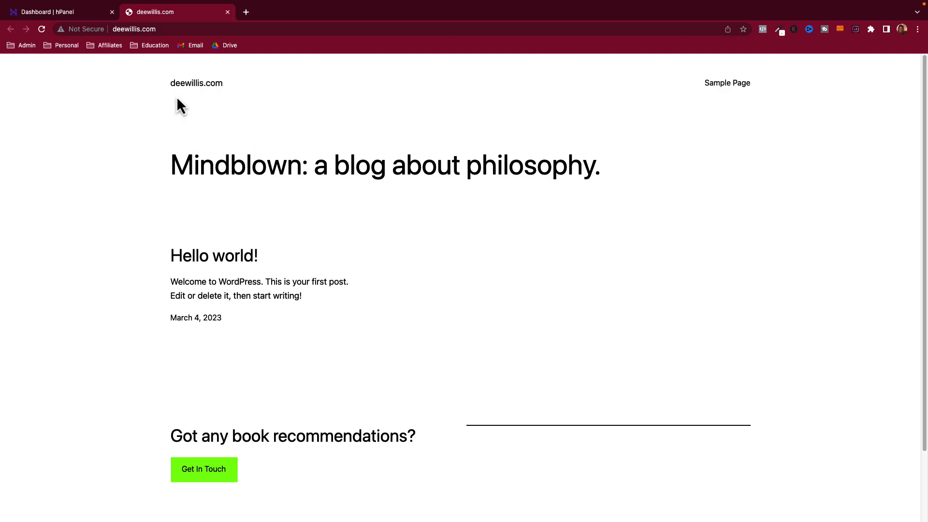
- Reopen the live deewillis.com site and go to deewillis.com/wp-admin
drag(199, 153, 431, 250)
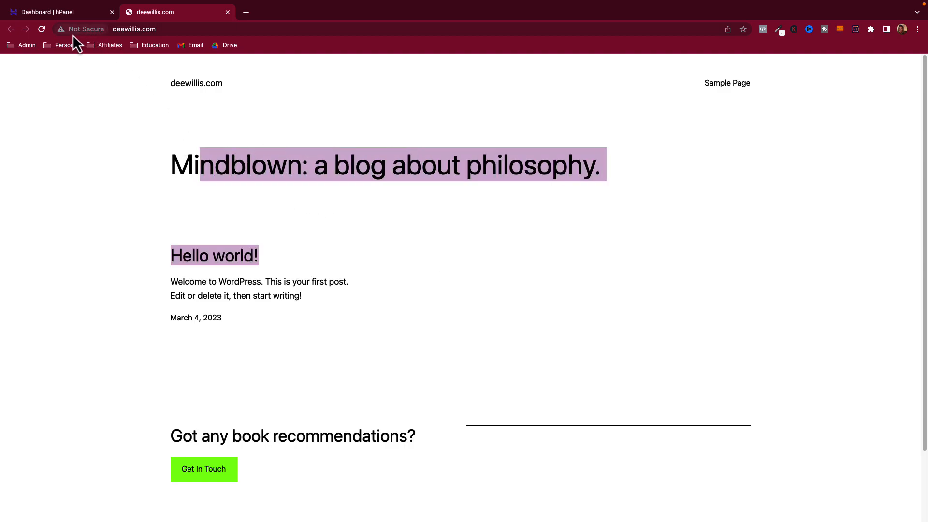
click(227, 12)
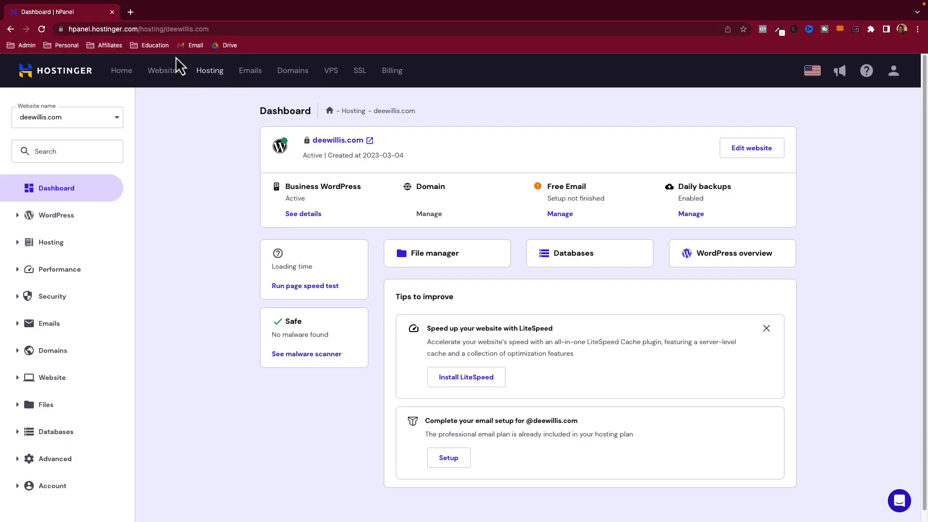
click(334, 141)
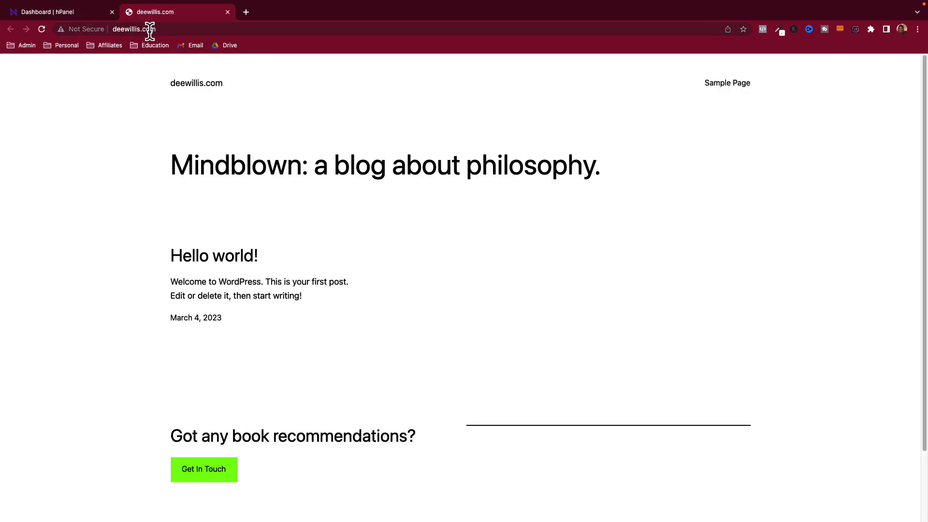
click(150, 29)
key(BackSpace)
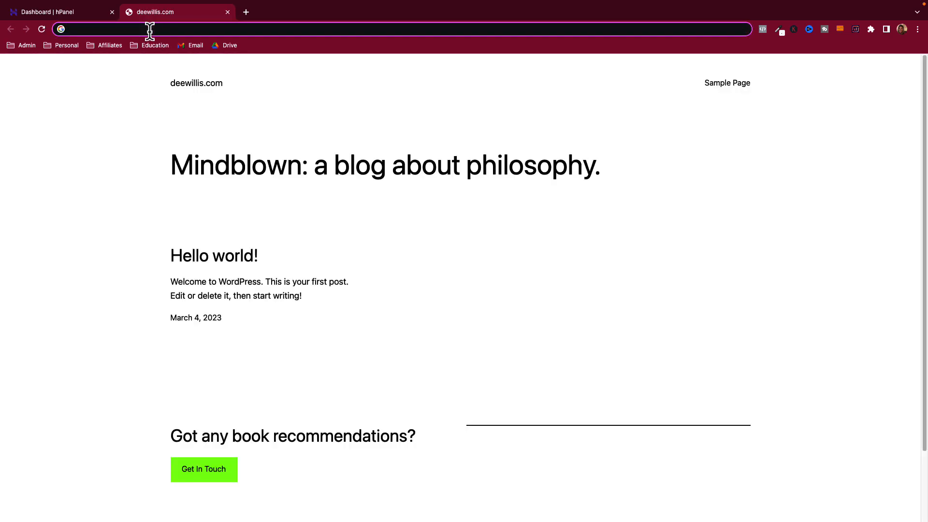
text(deewillis.c)
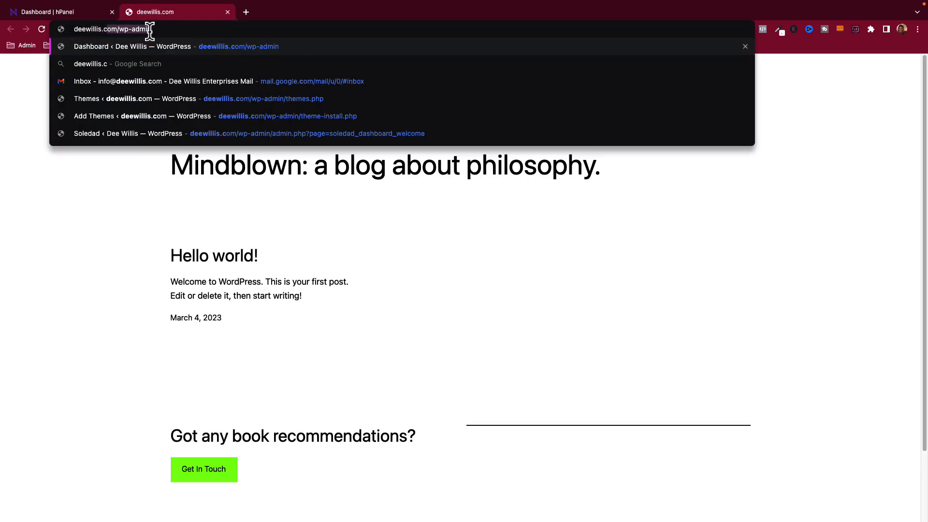
text(om/wp-admin)
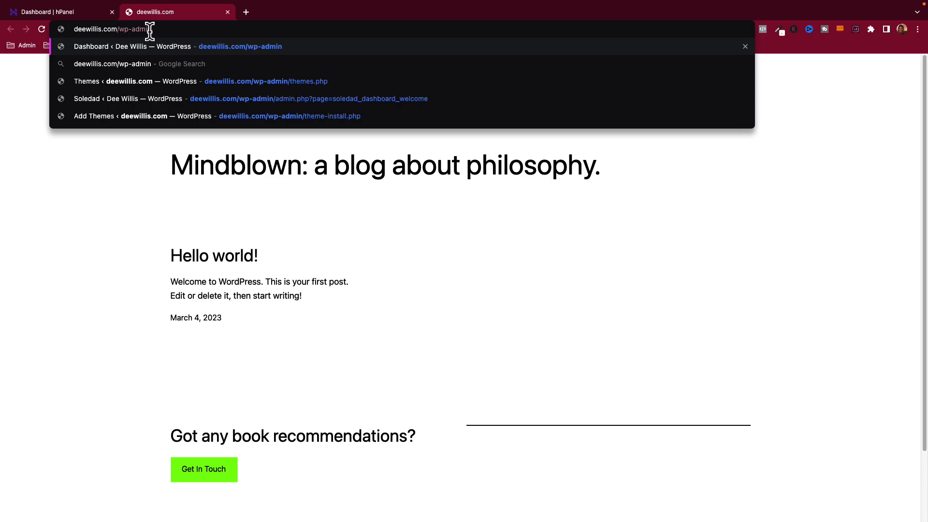
key(Return)
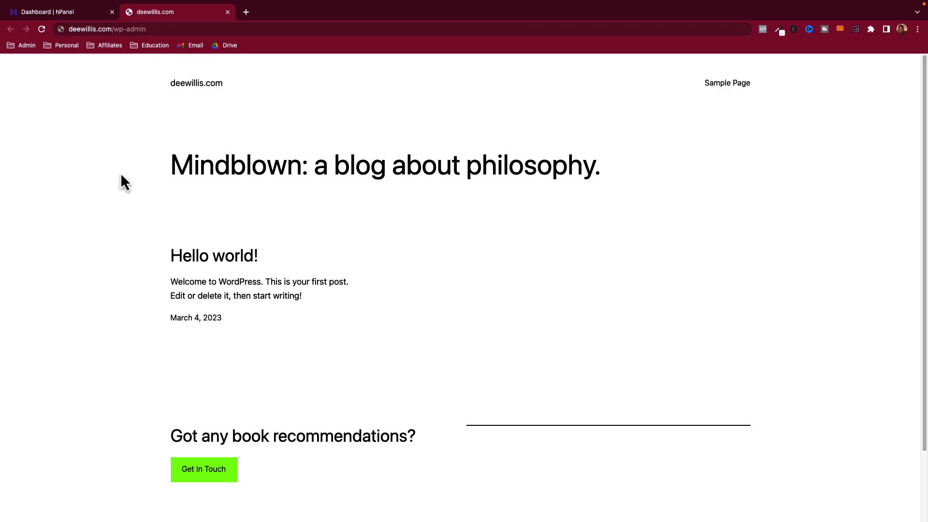
- Retype deewillis.com/wp-admin, fixing a typo, and load the WordPress login page
click(127, 29)
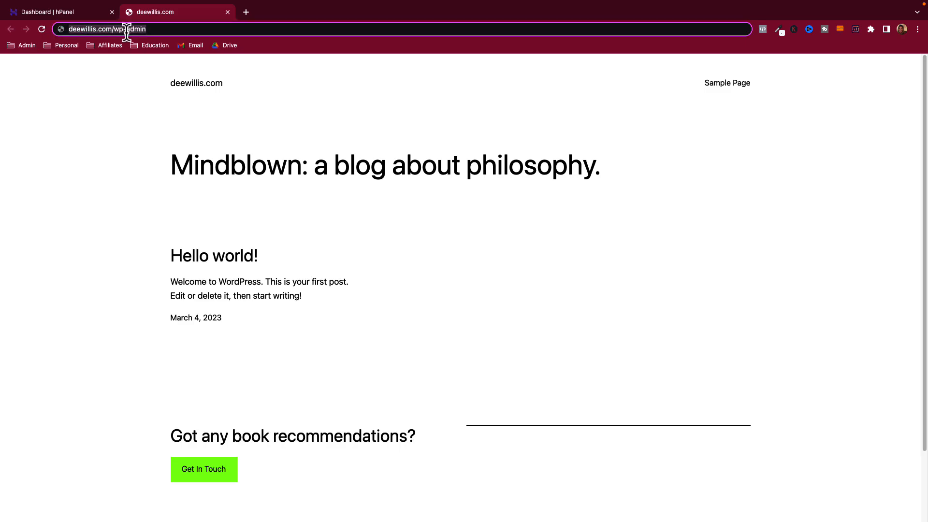
text(deewillis.om)
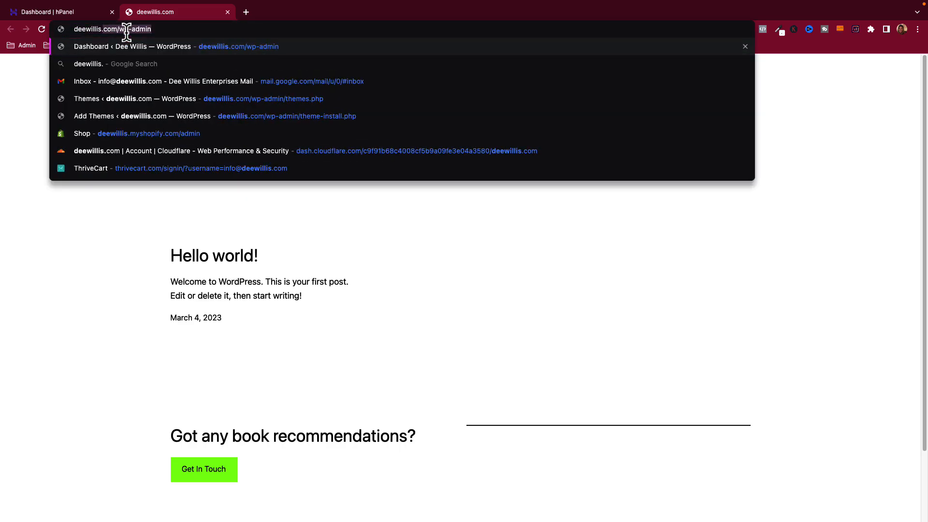
key(BackSpace)
key(BackSpace)
text(com/wp)
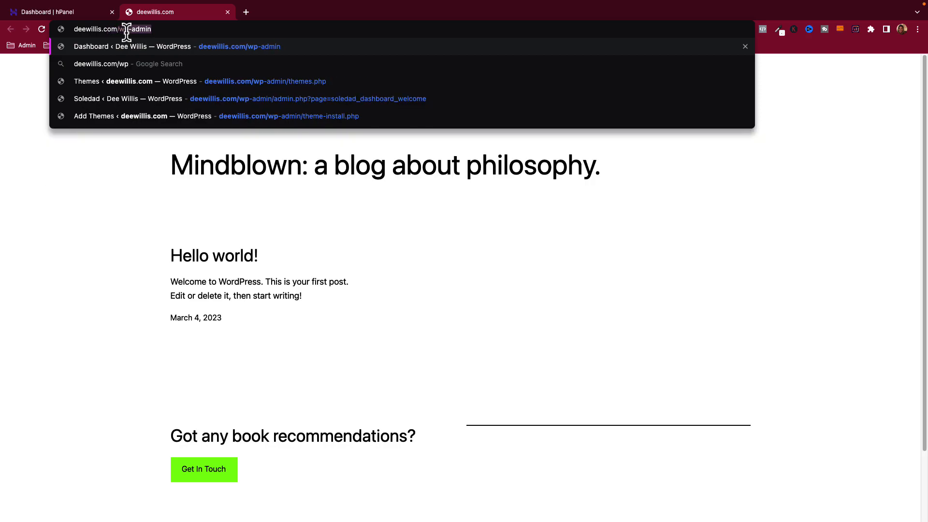
text(-admin)
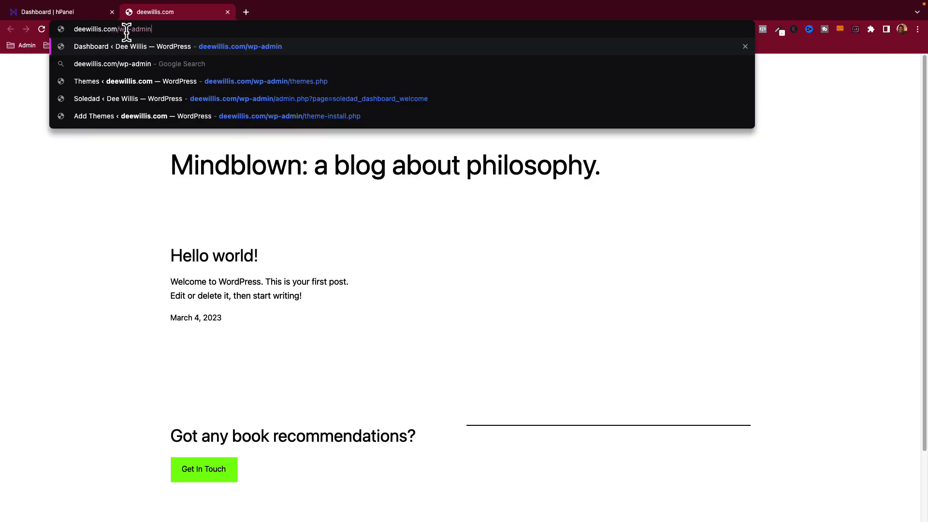
key(Return)
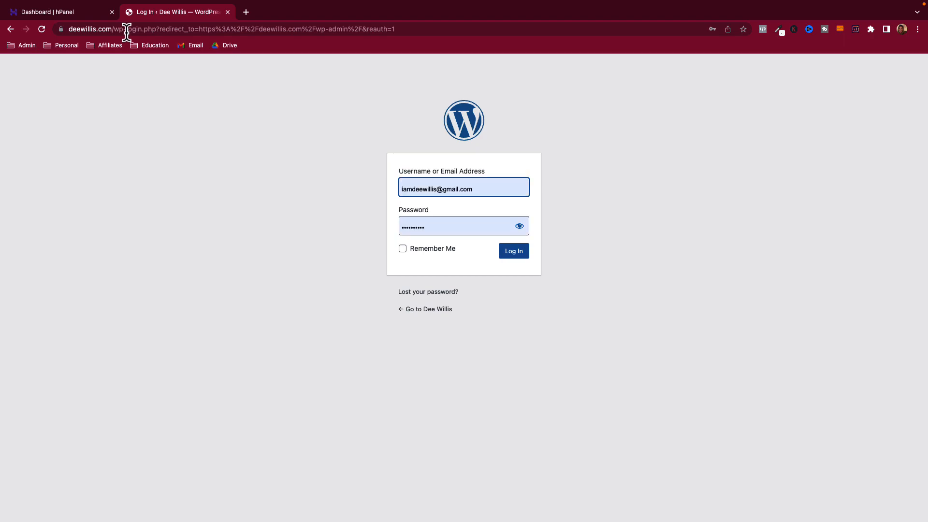
- Clear the autofilled username and password from the WordPress login form
drag(480, 190, 390, 187)
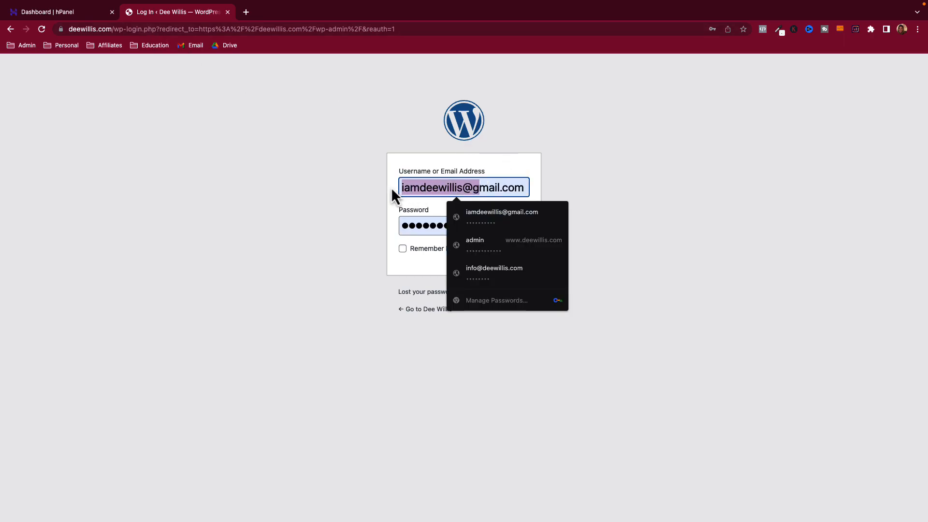
key(super+a)
key(BackSpace)
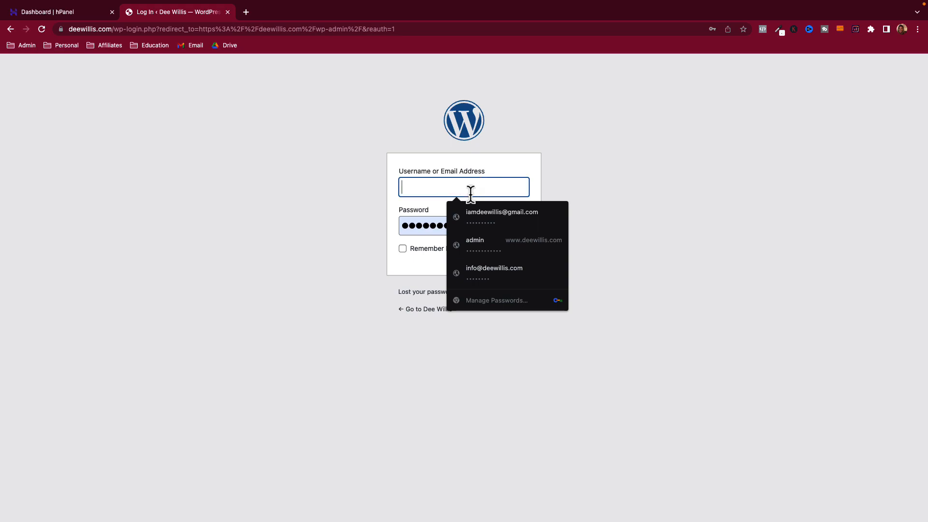
double_click(420, 219)
key(BackSpace)
click(341, 203)
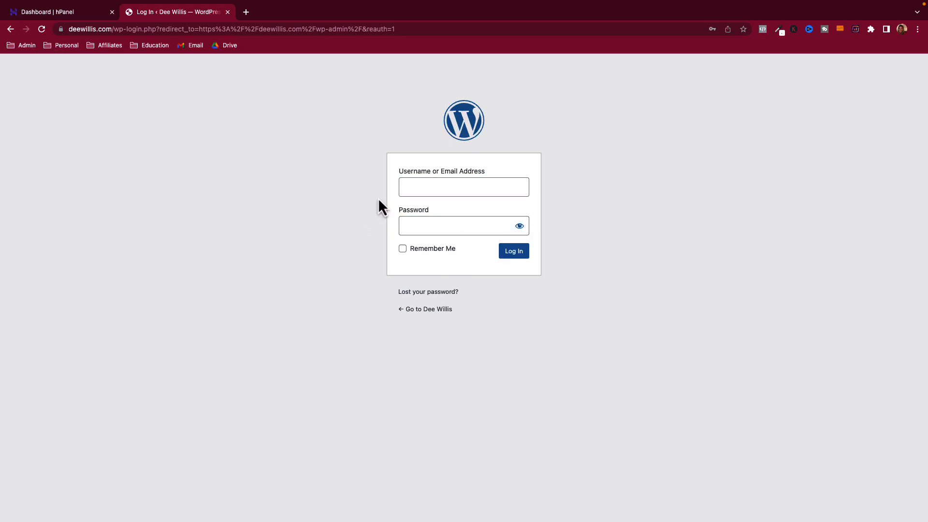
- Log in to the deewillis.com admin with the site's e-mail address and its password
click(421, 186)
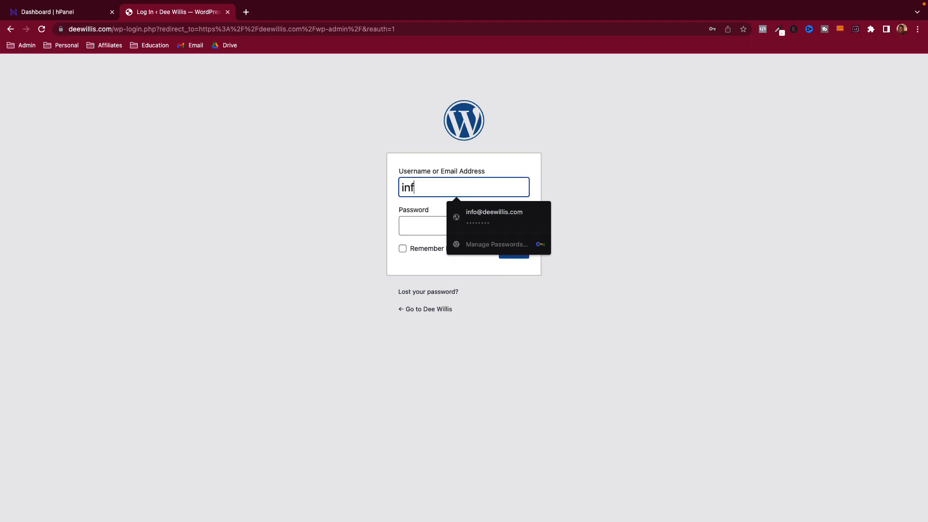
key(Tab)
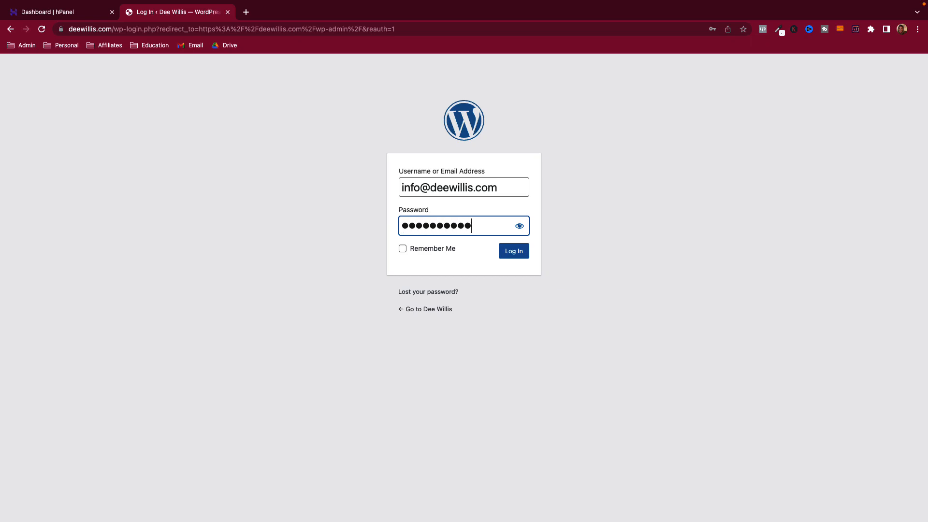
key(Return)
mouse_move(167, 106)
mouse_down()
mouse_move(466, 124)
mouse_move(174, 103)
mouse_up()
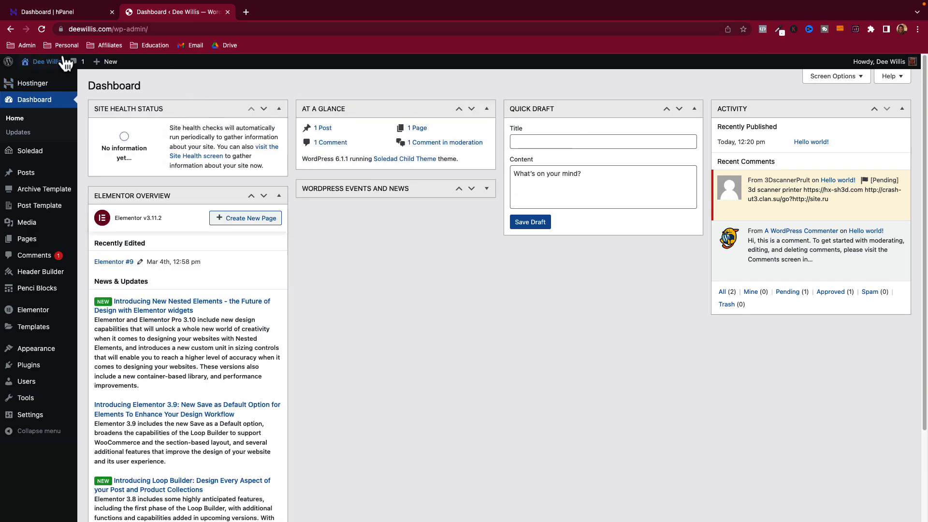
- Preview the new deewillis.com front page in a separate tab, then close it
mouse_move(34, 63)
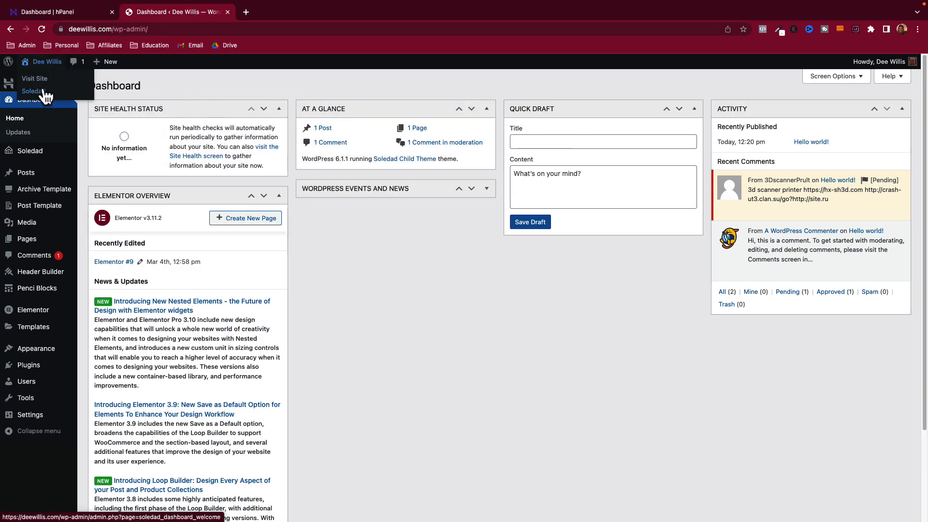
right_click(40, 78)
click(77, 79)
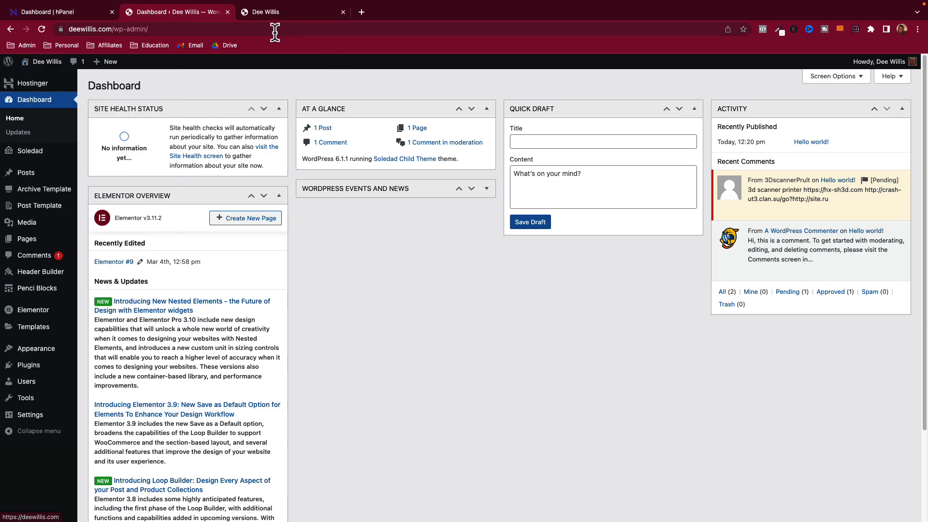
click(281, 14)
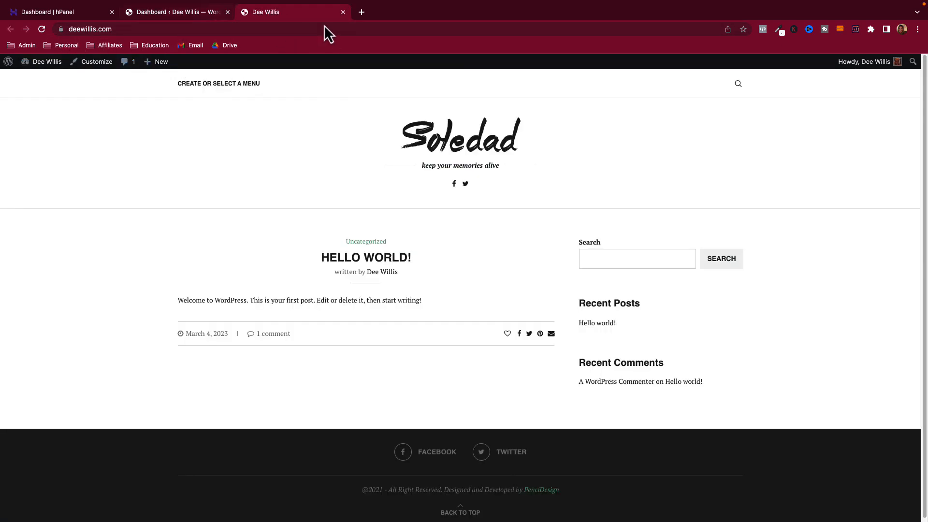
click(343, 12)
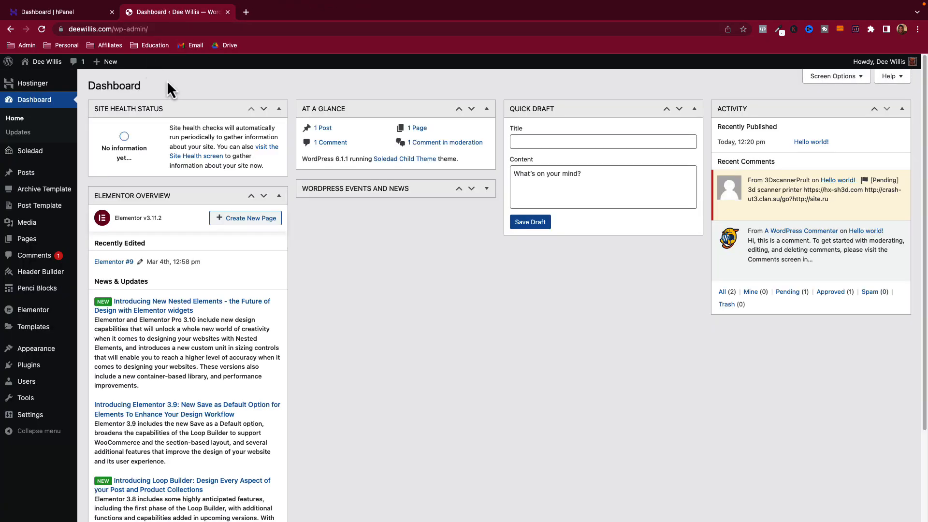
- Collapse the Elementor Overview widget on the Dashboard
mouse_move(232, 101)
mouse_down()
mouse_move(304, 114)
mouse_move(198, 104)
mouse_up()
mouse_move(814, 111)
mouse_down()
mouse_move(593, 179)
mouse_move(561, 234)
mouse_move(827, 99)
mouse_up()
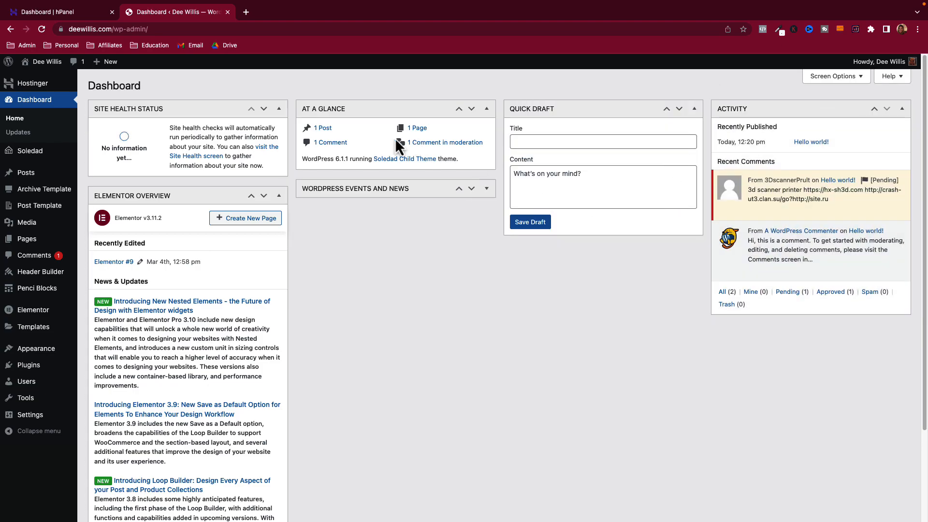
click(278, 196)
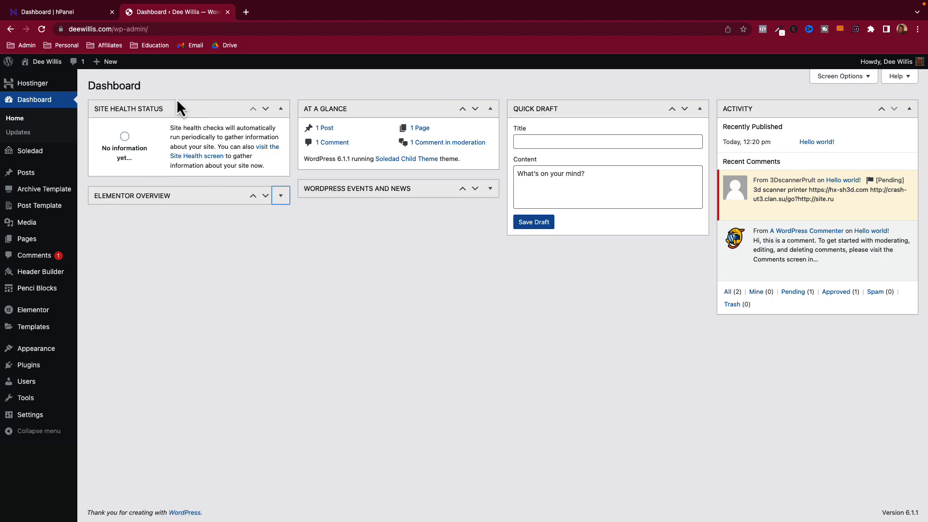
- Open the Hostinger guide and read its 'Website is published' heading and subtitle
mouse_move(8, 62)
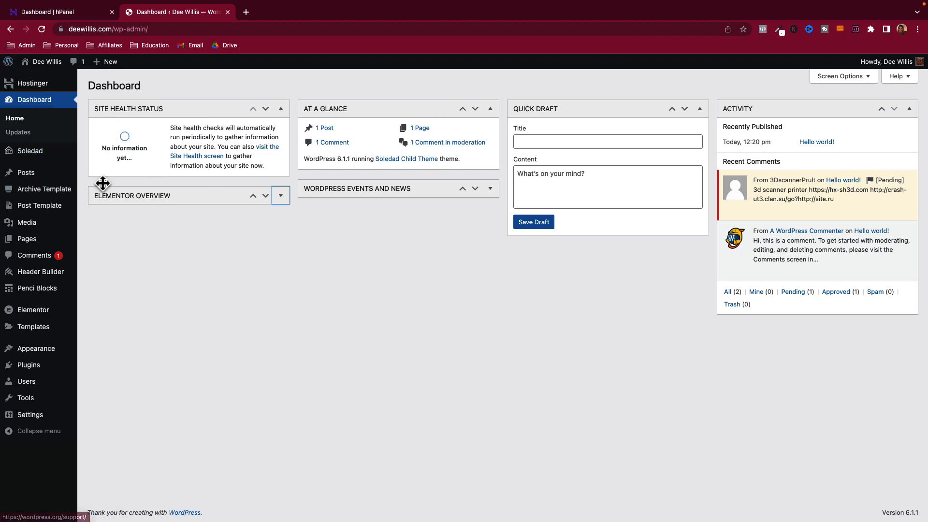
click(37, 87)
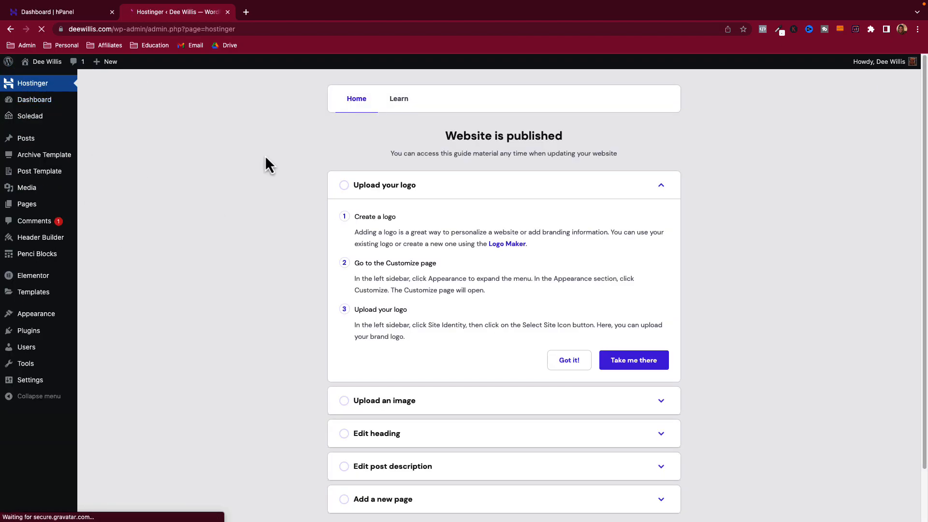
scroll(268, 247, down, 2)
scroll(282, 245, up, 2)
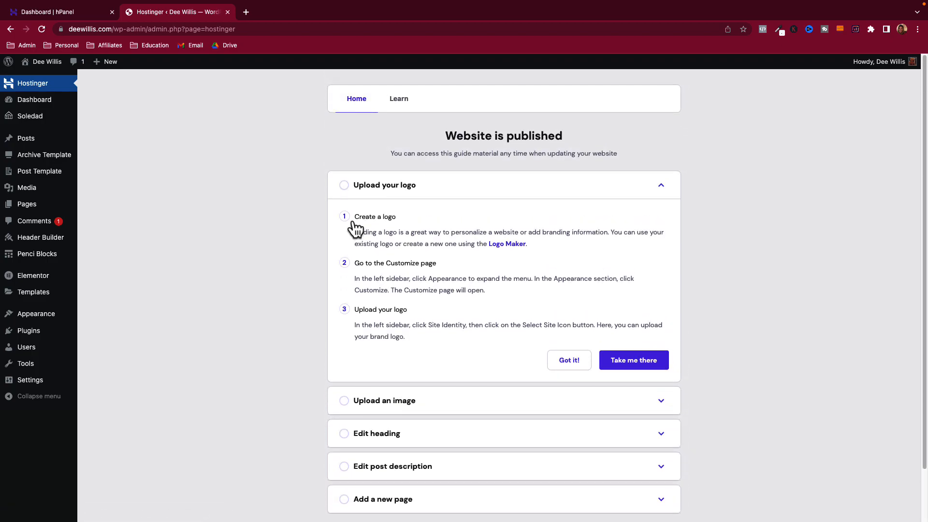
drag(455, 134, 530, 140)
drag(417, 153, 482, 153)
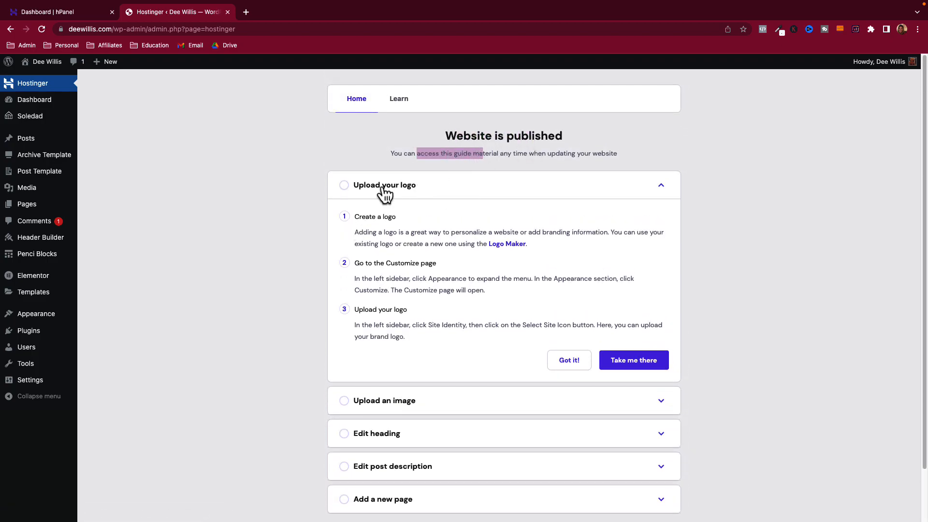
scroll(380, 406, down, 2)
scroll(381, 405, up, 2)
drag(437, 144, 610, 170)
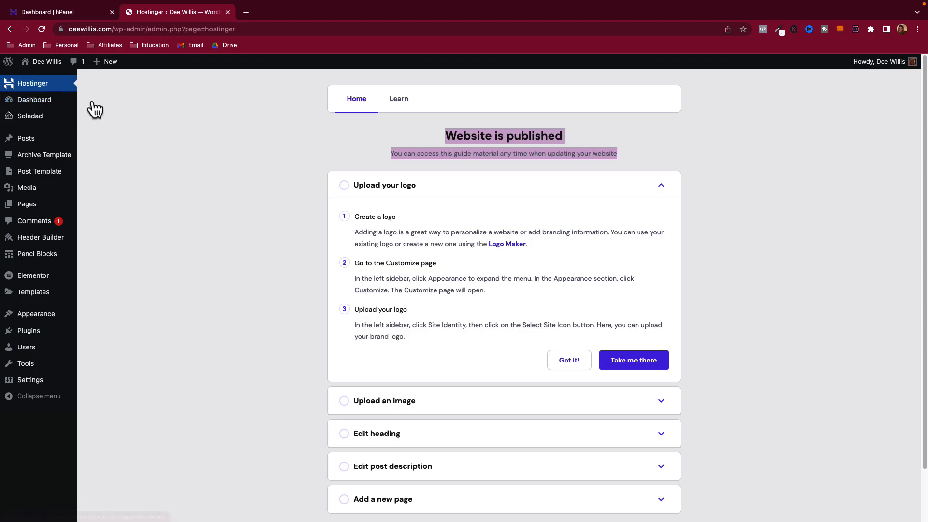
- Confirm on the Updates page that WordPress 6.1.1 is the latest version, then open Posts
click(36, 100)
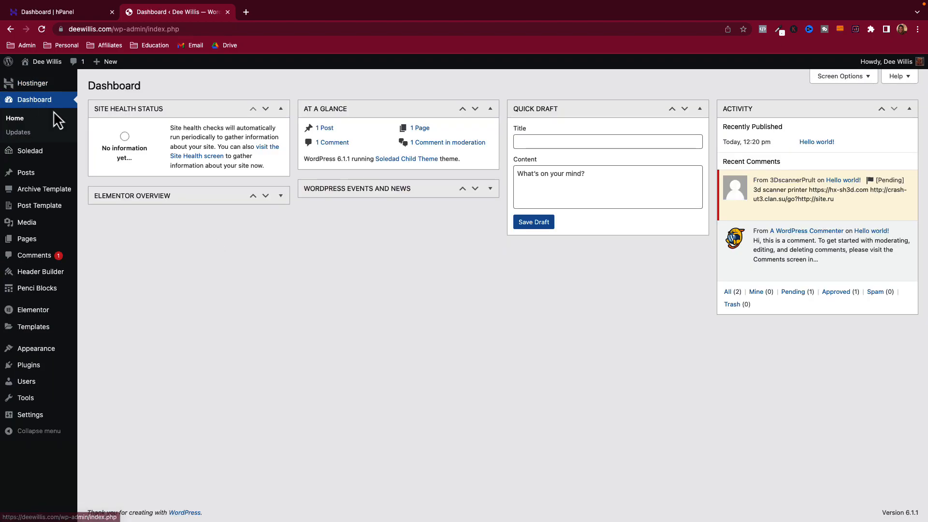
mouse_move(196, 106)
mouse_down()
mouse_move(454, 124)
mouse_move(201, 95)
mouse_move(452, 126)
mouse_move(196, 104)
mouse_move(149, 145)
mouse_up()
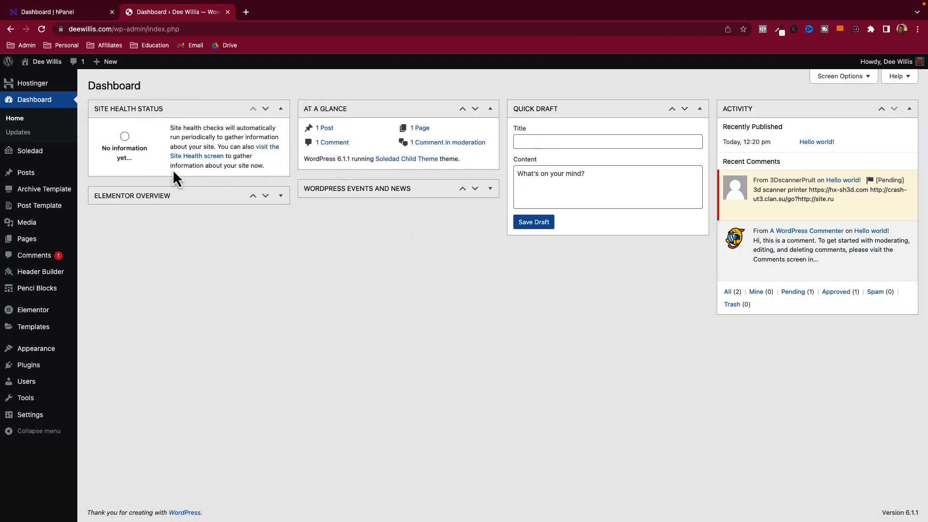
click(16, 137)
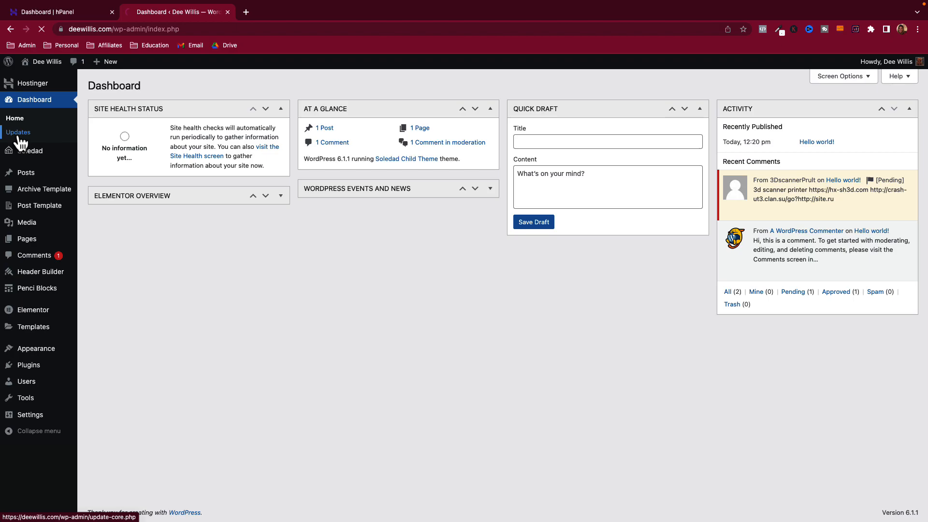
drag(114, 85, 218, 133)
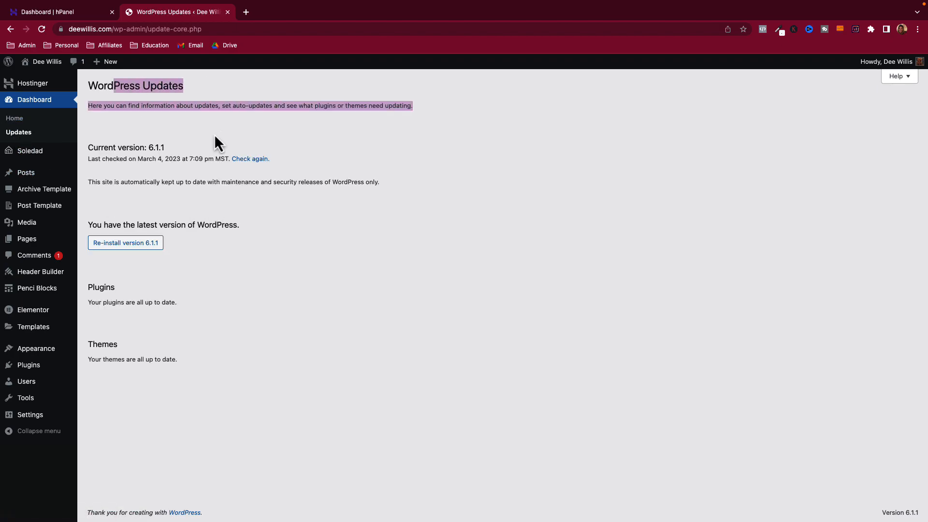
drag(88, 225, 226, 225)
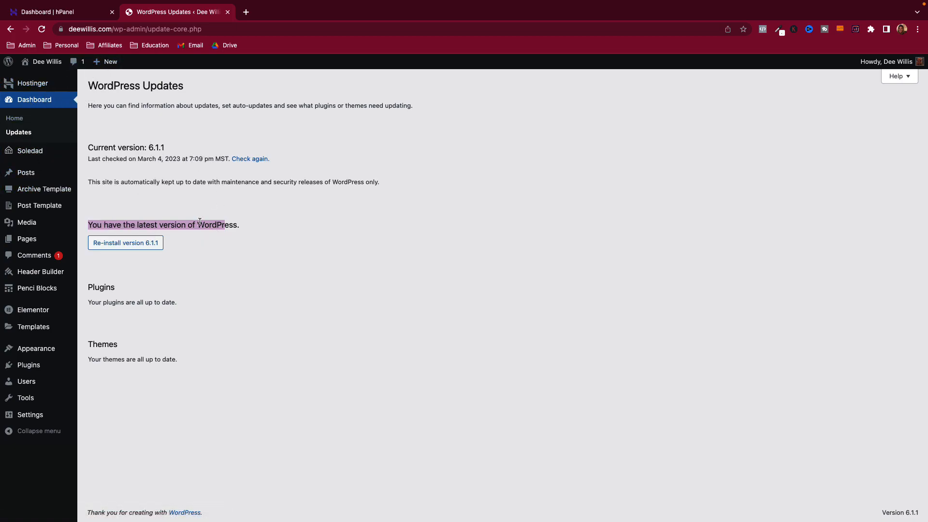
click(31, 178)
- Read the 'Hello world!' post and its sample comment in a new tab, then return to Posts
mouse_move(41, 127)
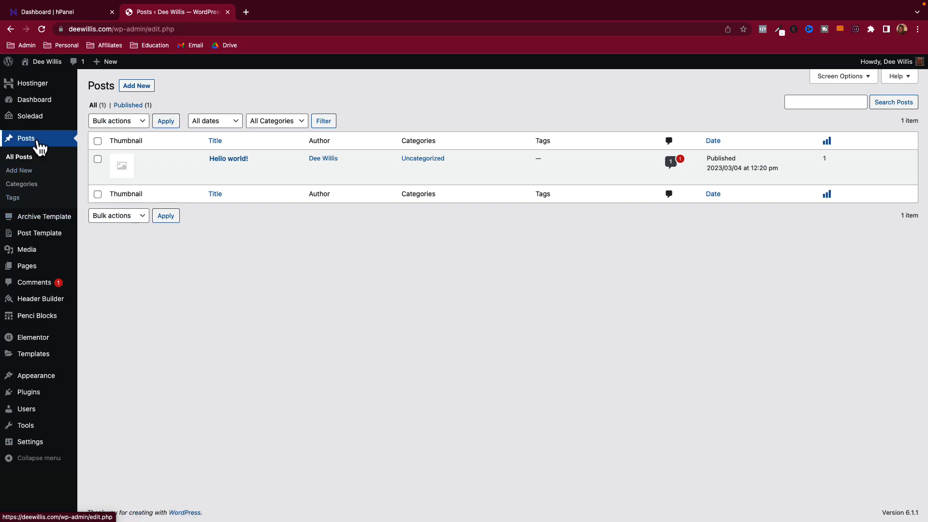
right_click(292, 170)
click(297, 174)
click(283, 12)
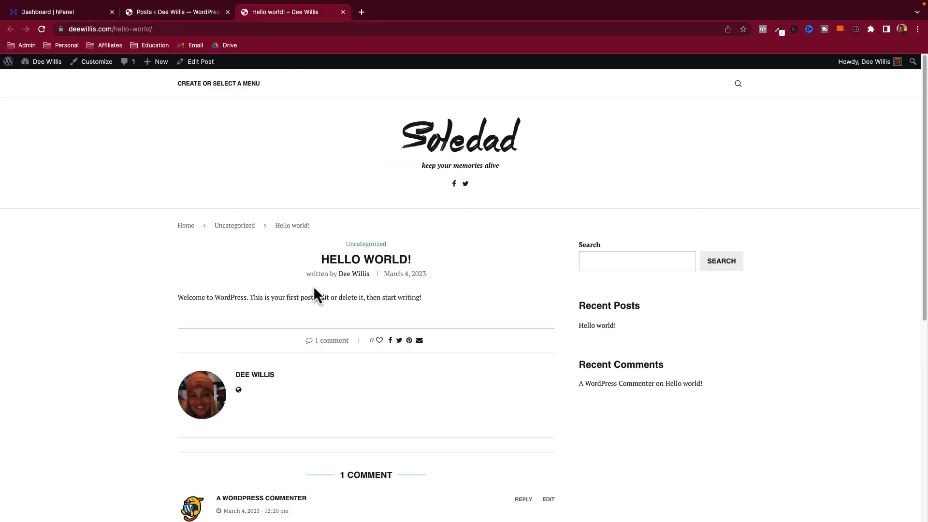
drag(189, 297, 419, 305)
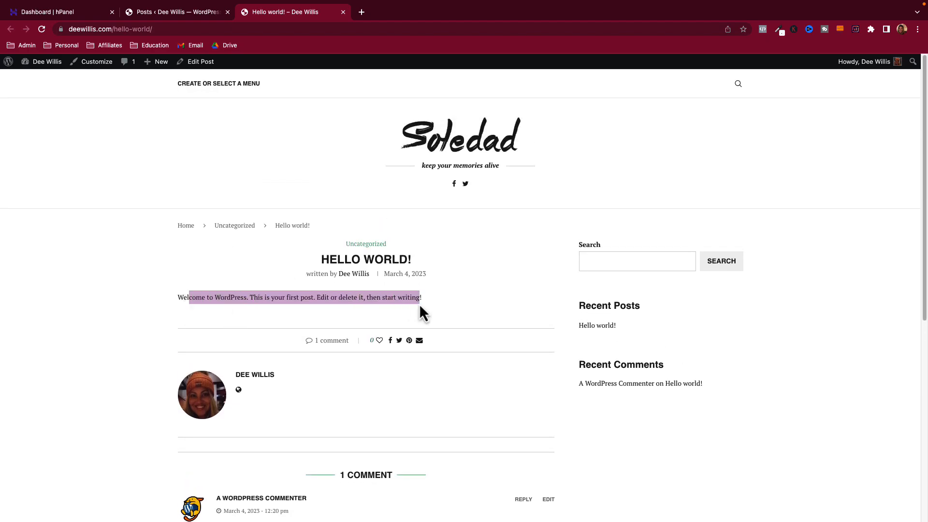
scroll(223, 288, down, 3)
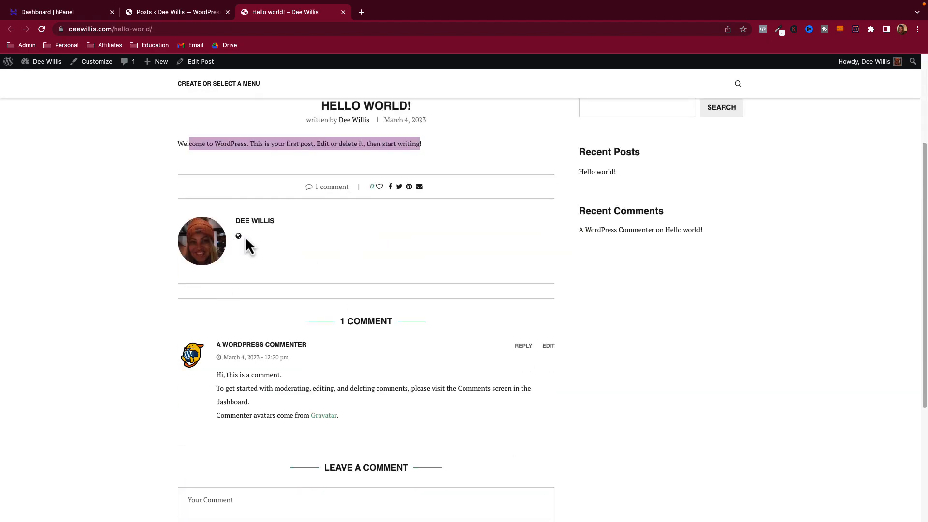
scroll(302, 253, down, 2)
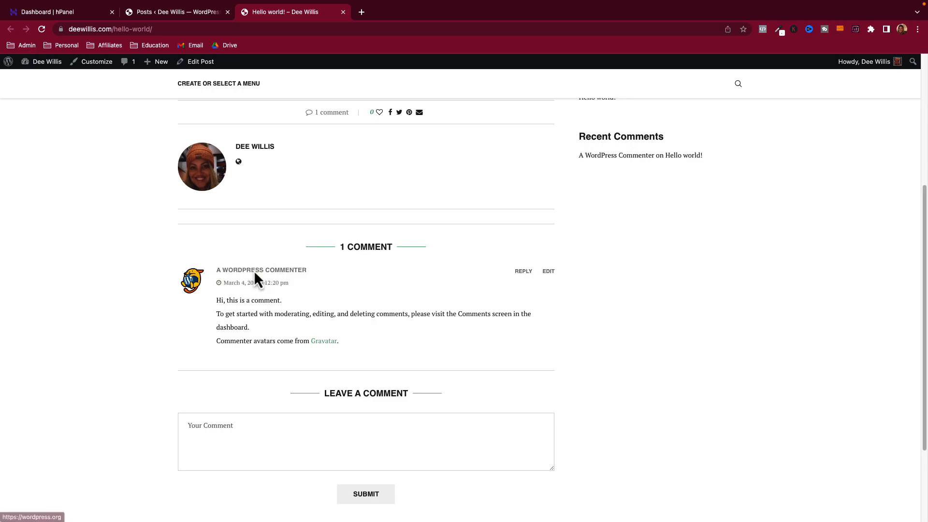
drag(235, 314, 269, 314)
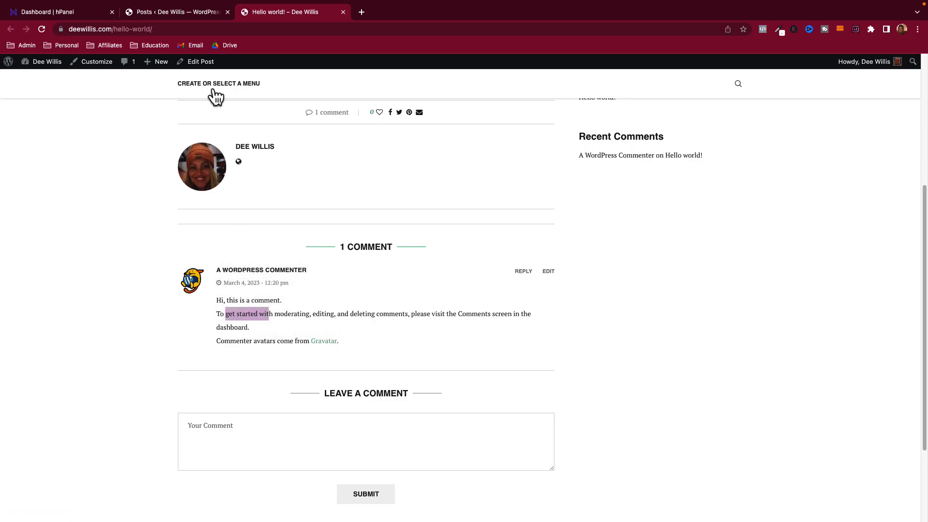
click(208, 13)
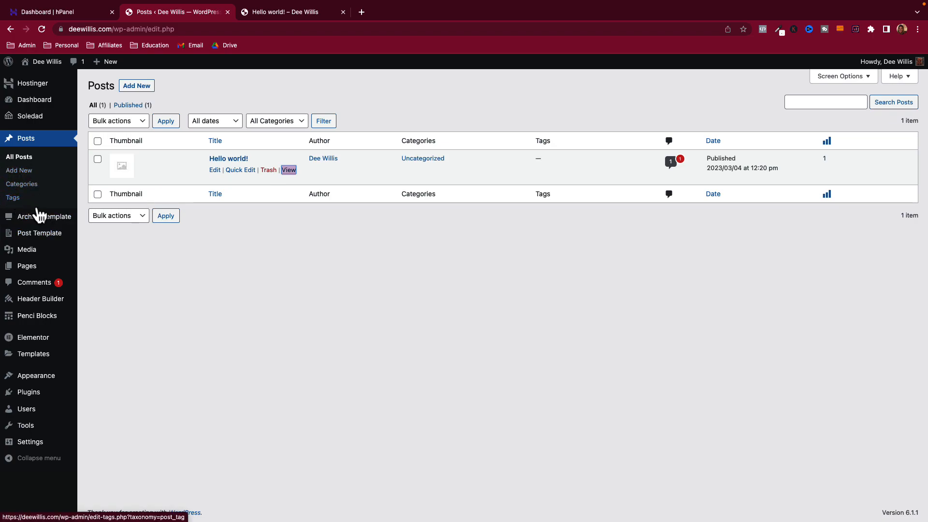
- Browse the Media Library, Pages and Comments screens, then return to the Hostinger guide
mouse_move(41, 242)
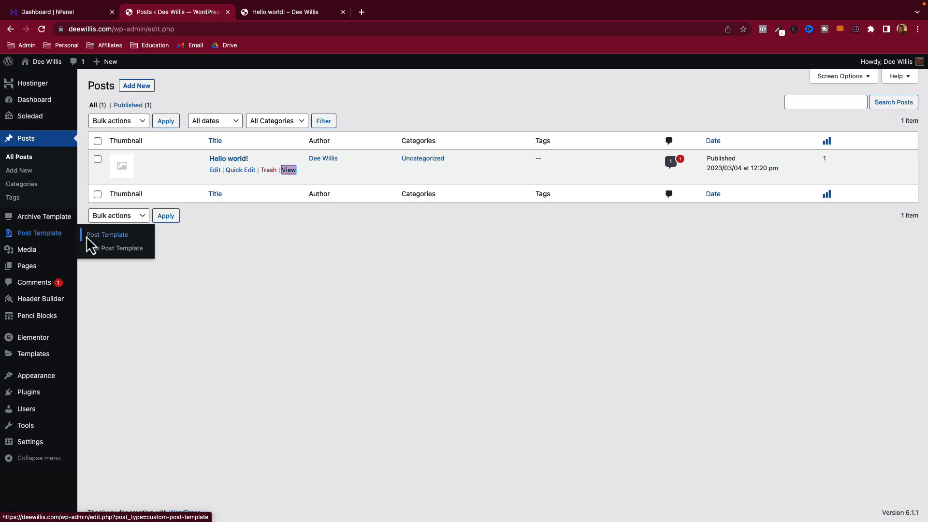
click(29, 252)
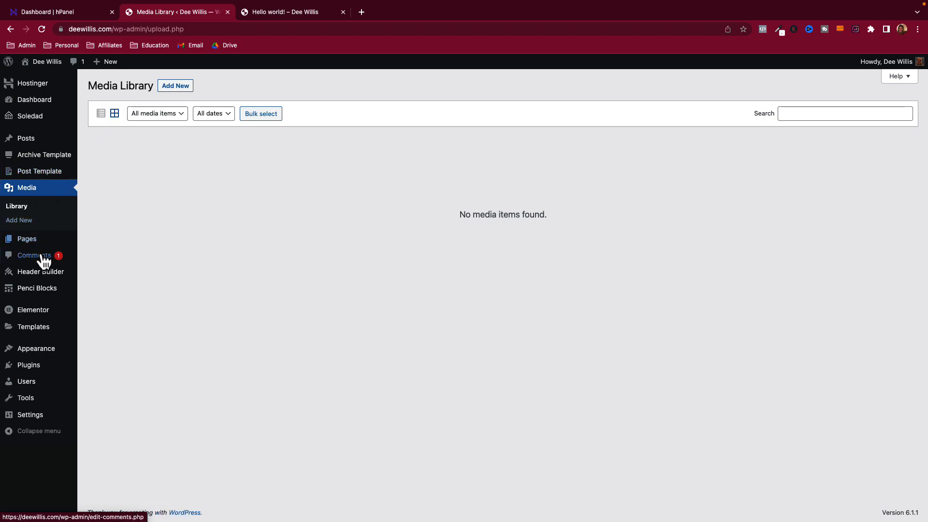
click(27, 239)
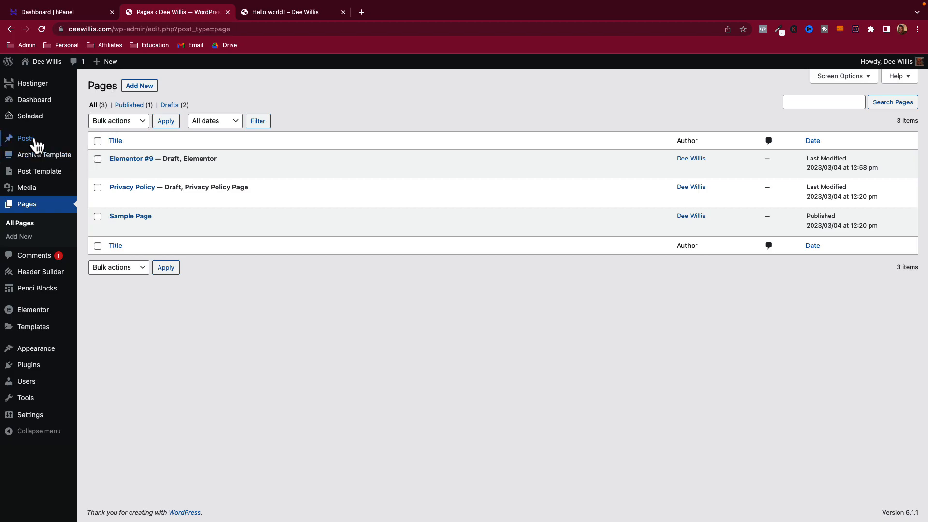
mouse_move(31, 141)
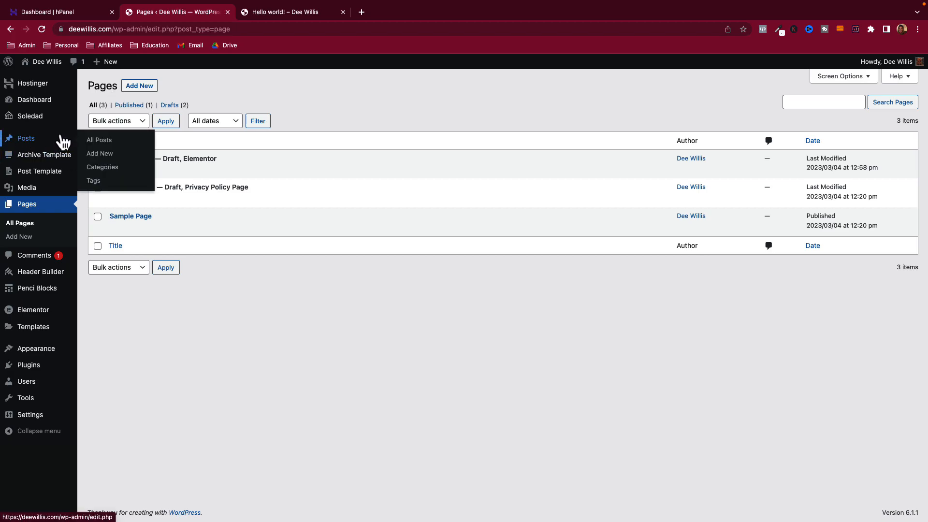
click(34, 255)
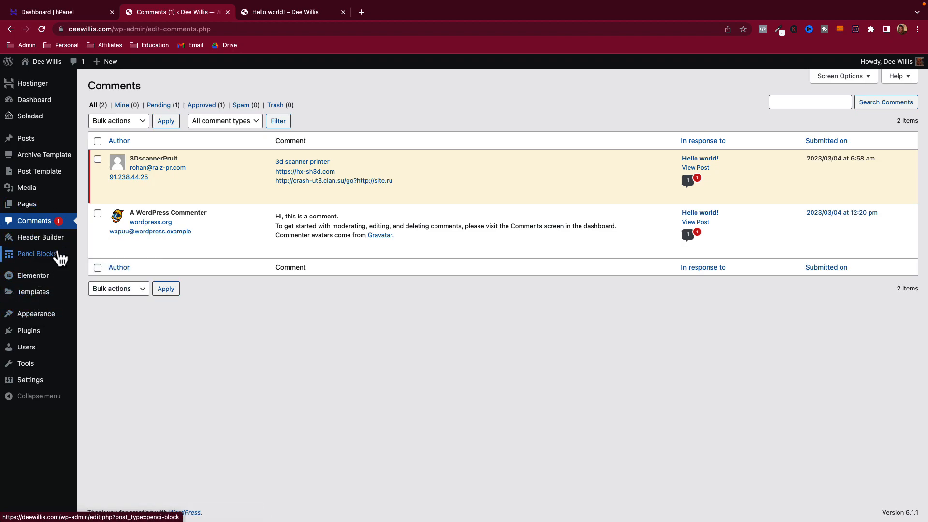
mouse_move(32, 323)
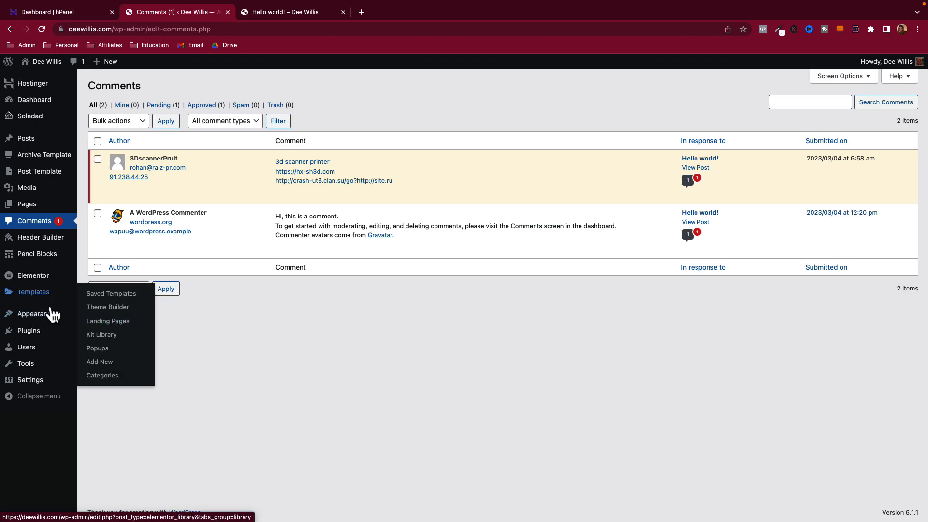
click(42, 87)
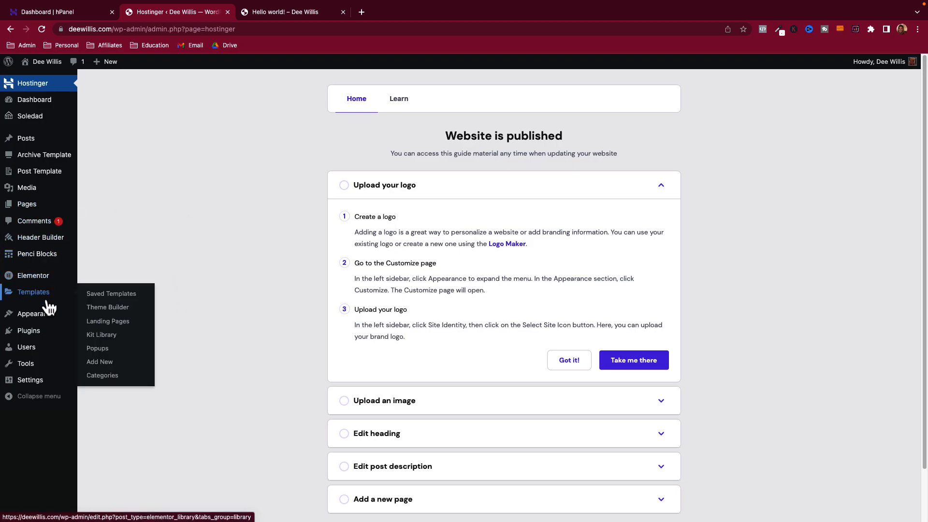
- Save General Settings with the Phoenix timezone kept, then go to Writing settings
mouse_move(32, 388)
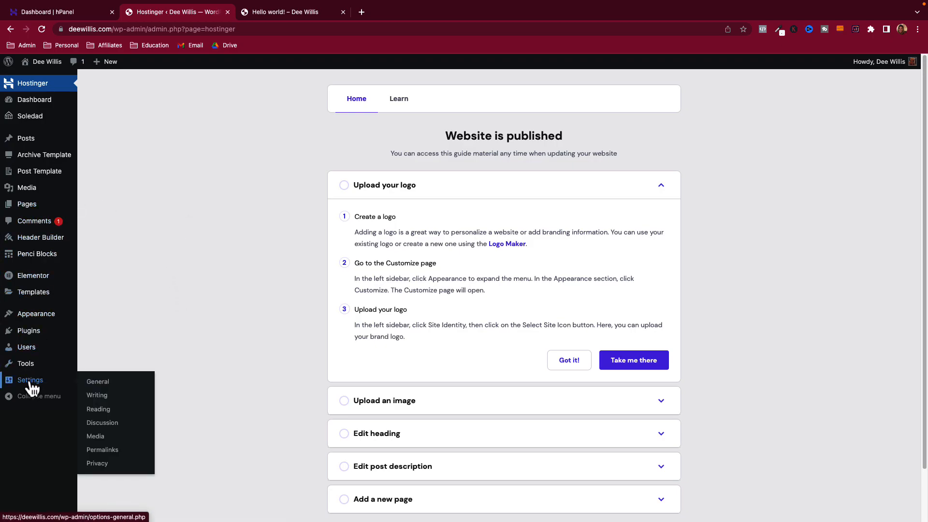
click(32, 388)
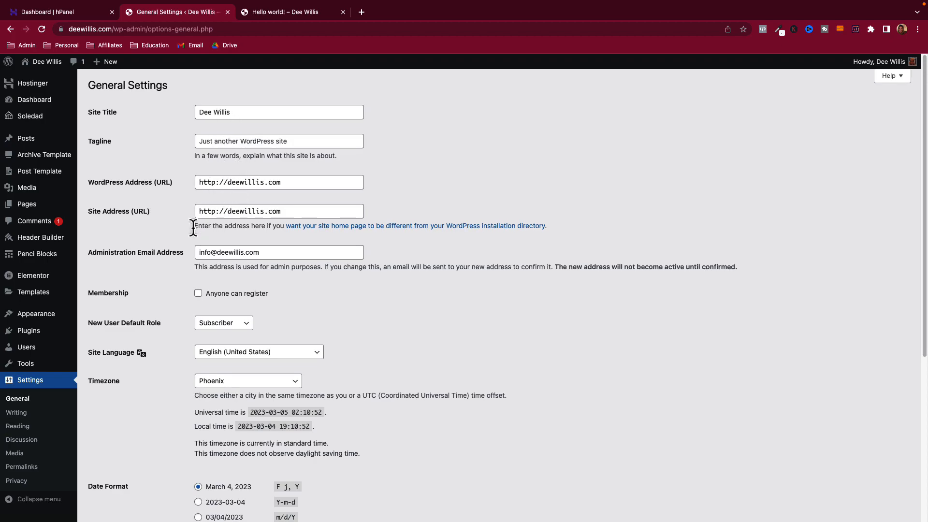
scroll(191, 227, down, 1)
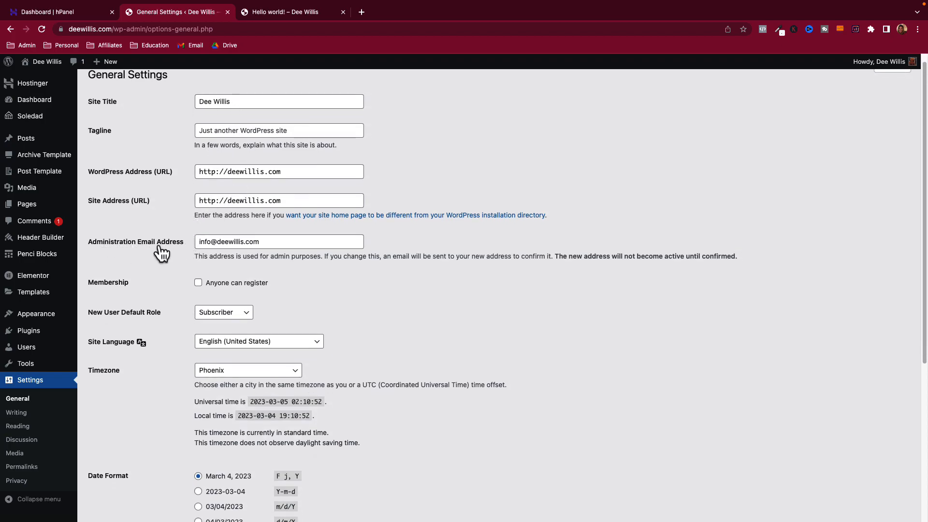
scroll(166, 275, down, 10)
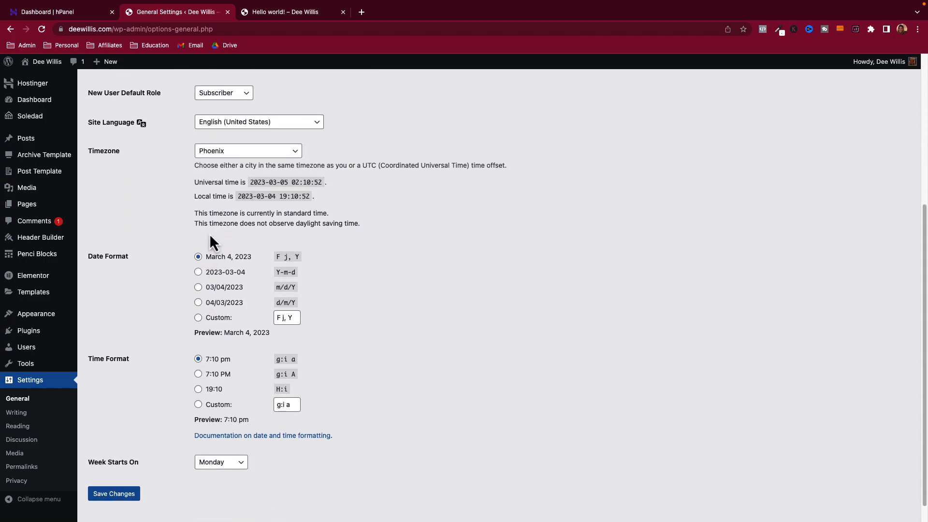
click(219, 151)
click(219, 152)
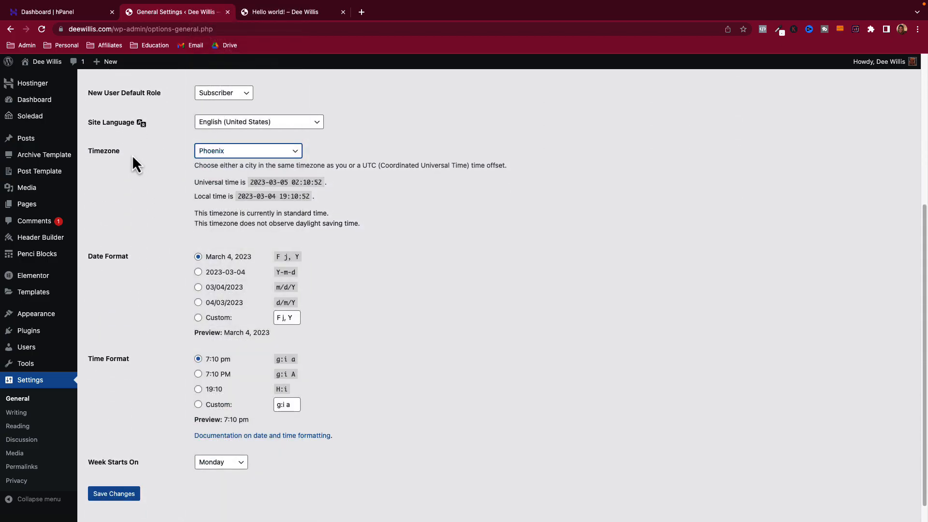
scroll(170, 240, down, 1)
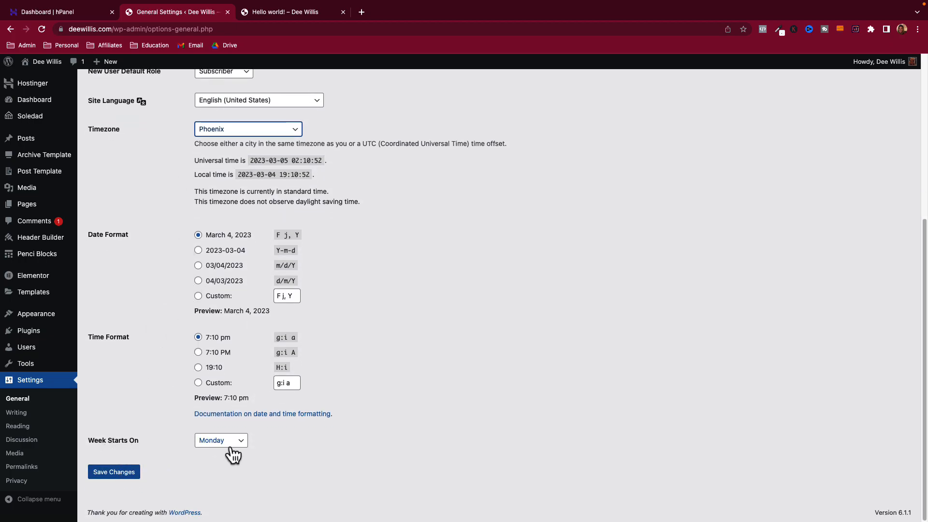
click(132, 473)
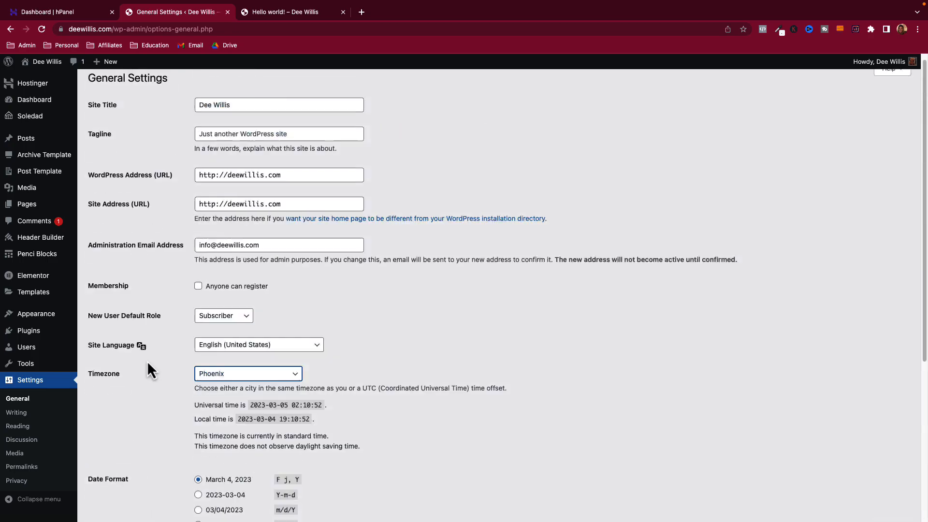
scroll(147, 290, down, 5)
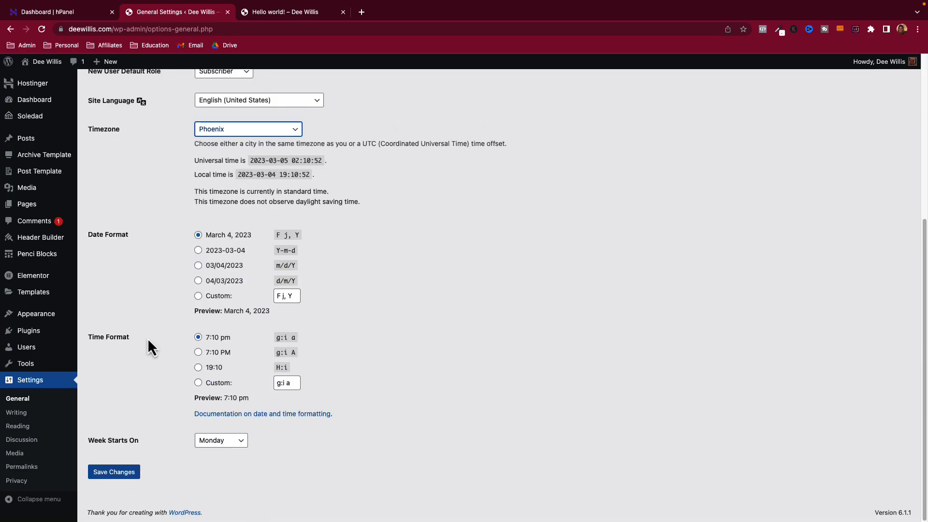
click(24, 415)
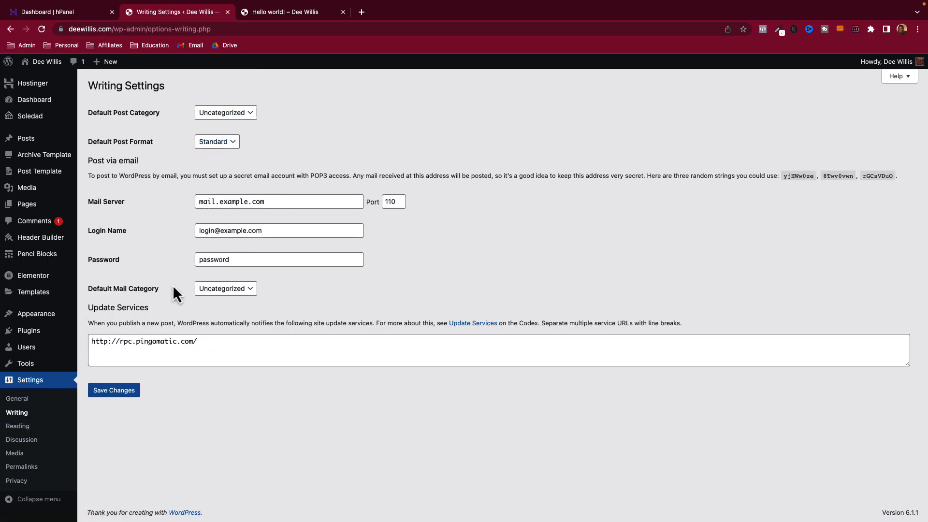
- Keep Standard as the default post format and save Reading settings with search engine indexing allowed
click(218, 144)
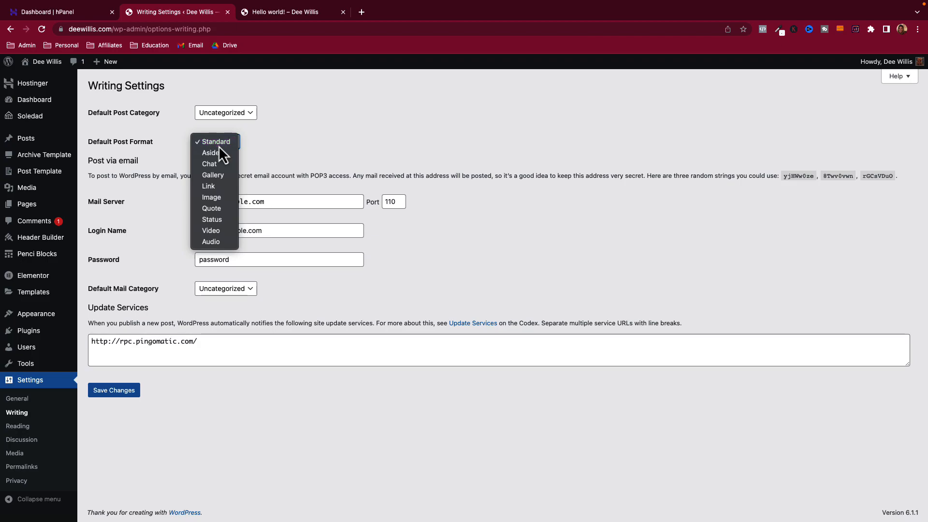
click(219, 145)
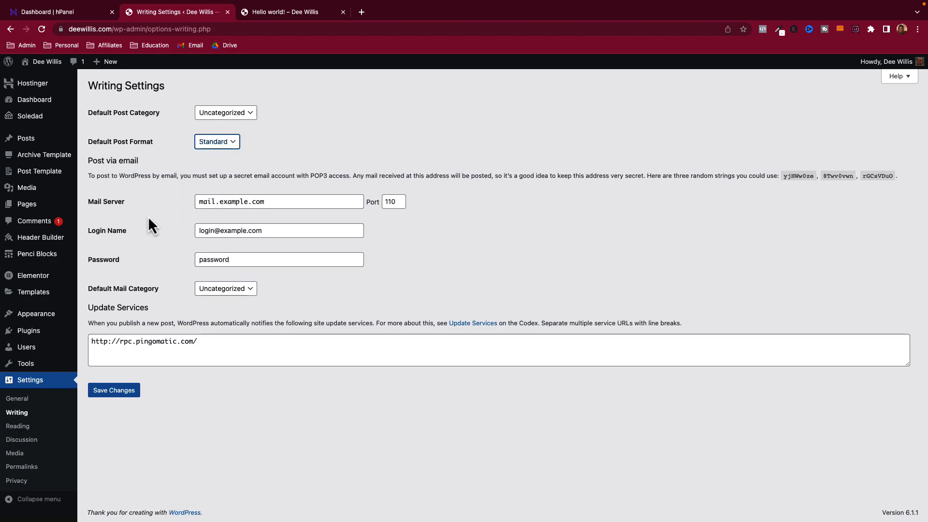
click(19, 431)
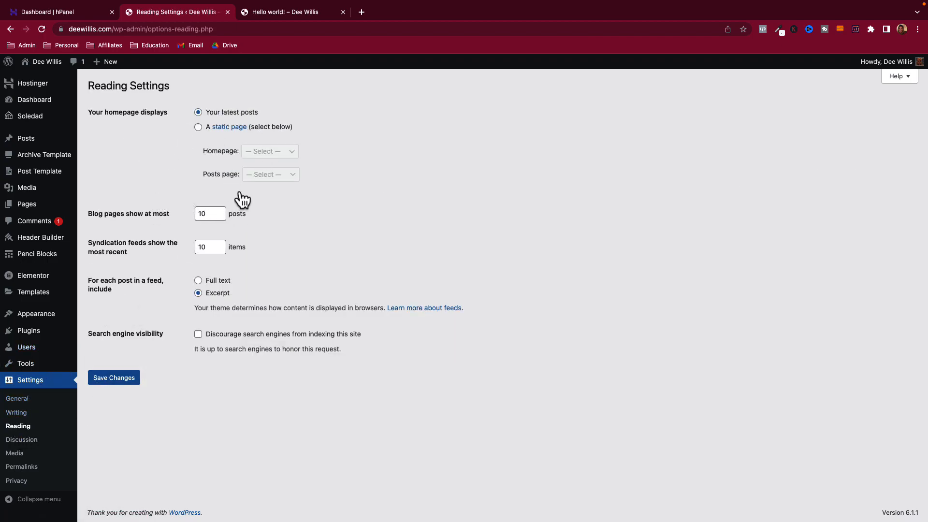
click(199, 281)
click(198, 334)
click(127, 380)
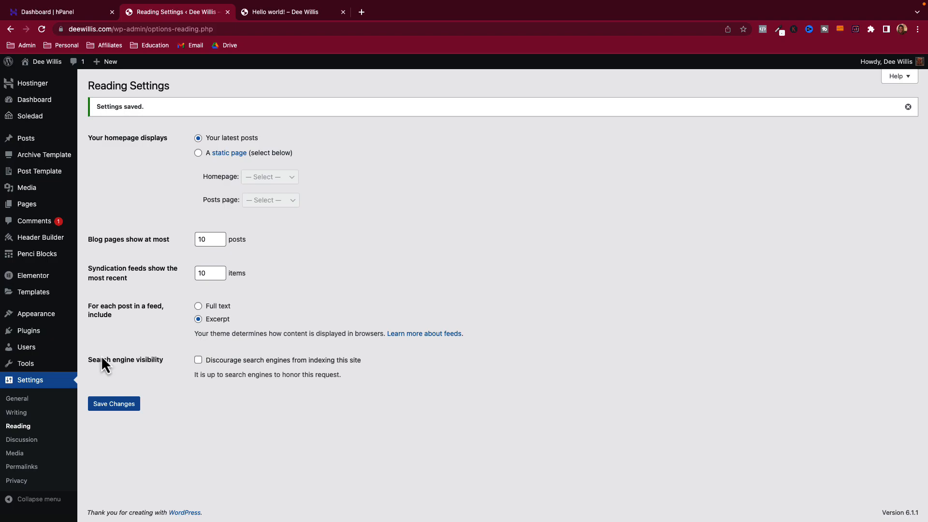
click(22, 440)
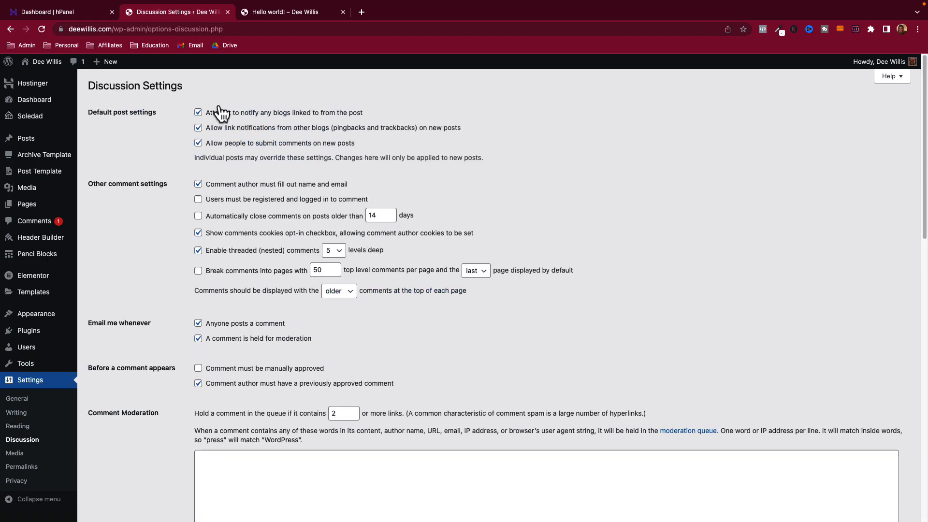
- Glance at Media settings, then in Permalinks try Plain and reselect Post name
click(23, 454)
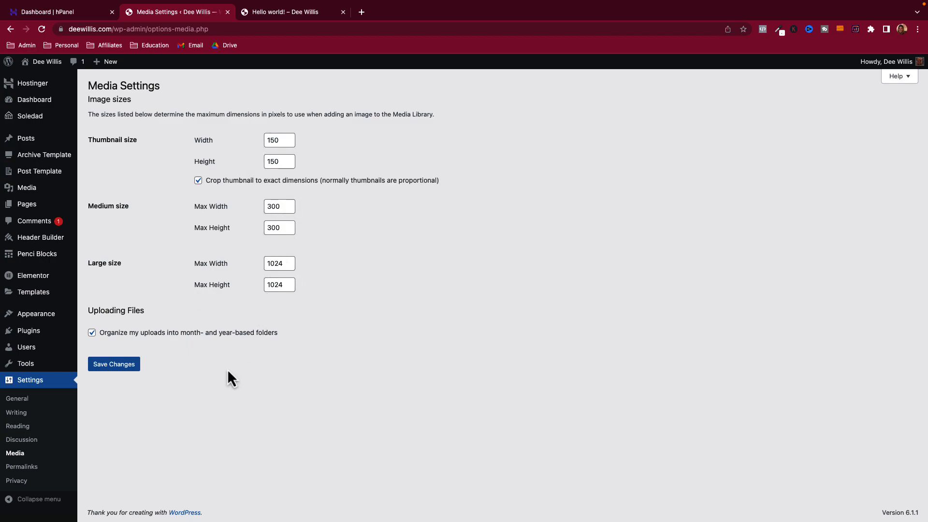
click(29, 467)
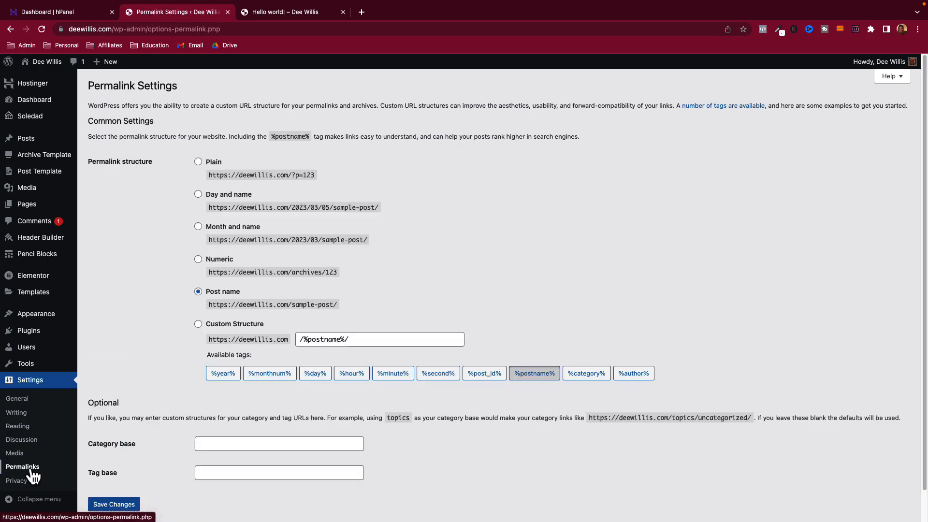
click(198, 163)
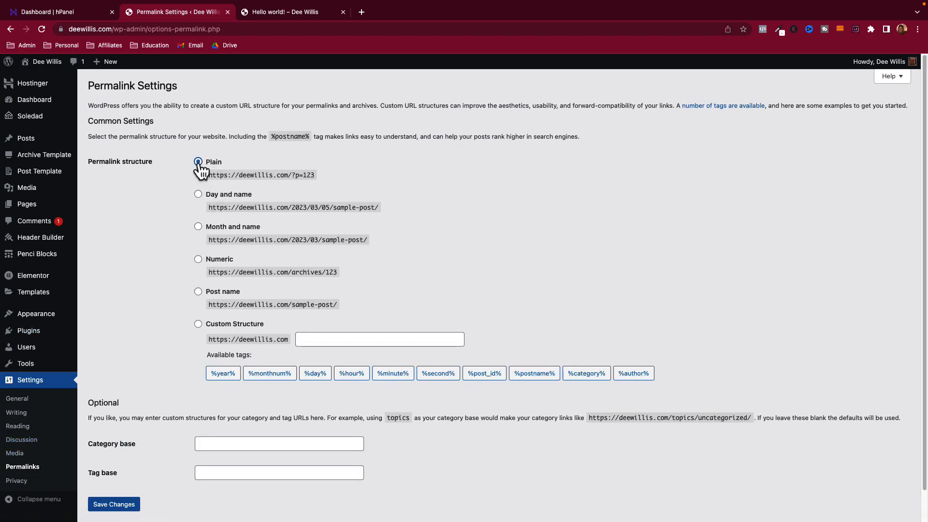
click(199, 292)
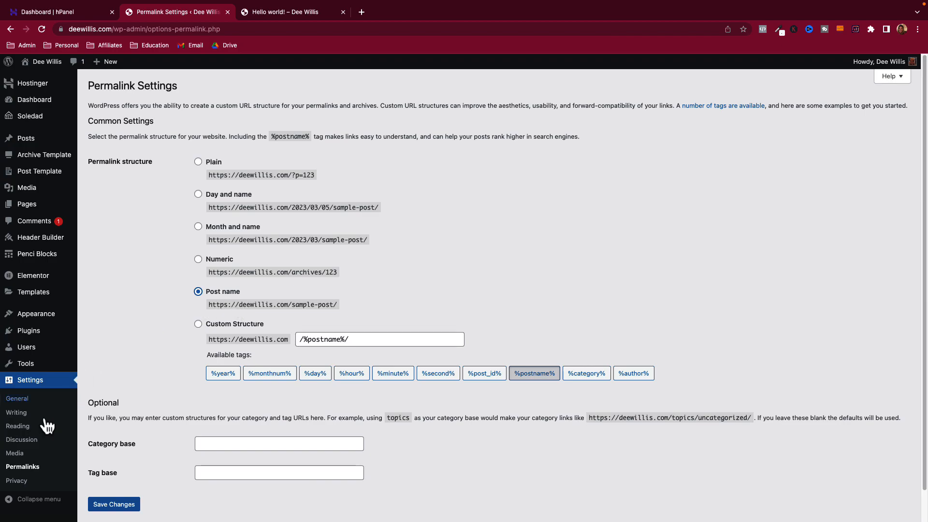
- Read the explanatory text on the Privacy settings page
click(17, 481)
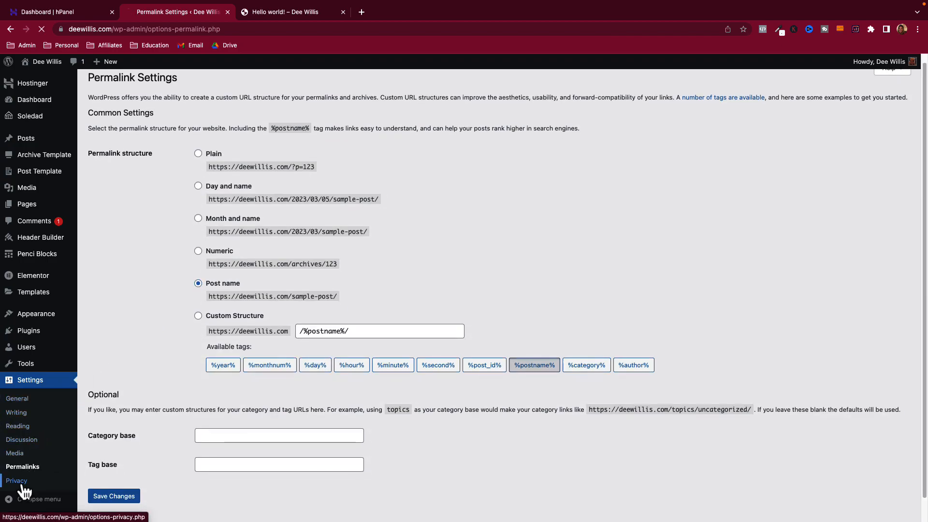
drag(317, 165, 485, 245)
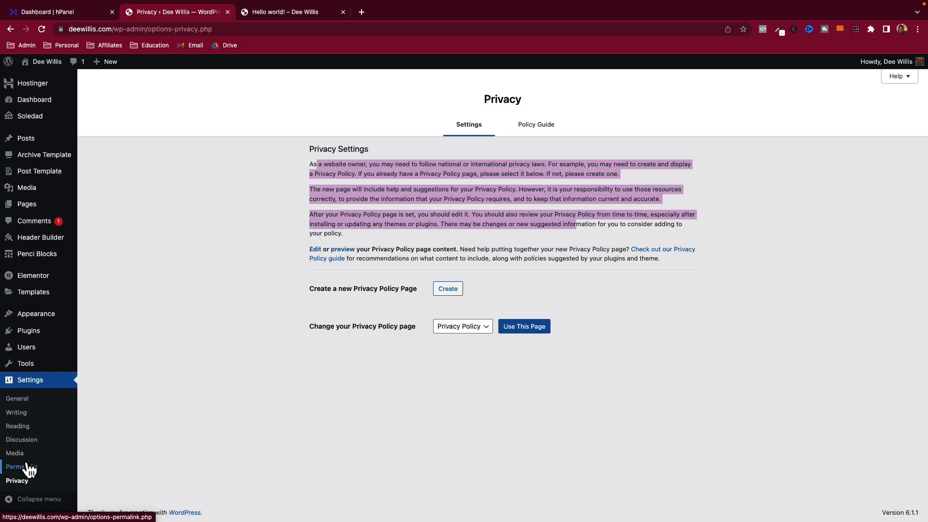
mouse_move(30, 353)
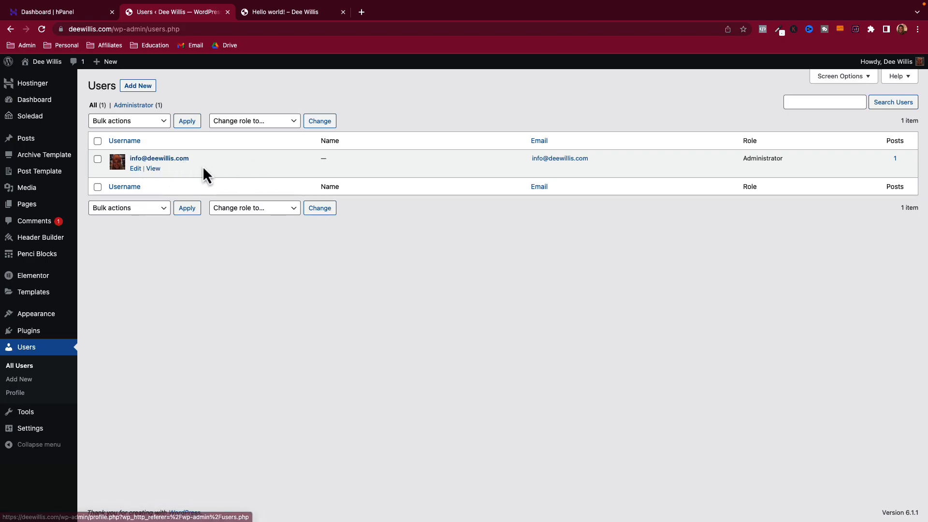
- View the administrator's public author page, then open their profile for editing
click(153, 169)
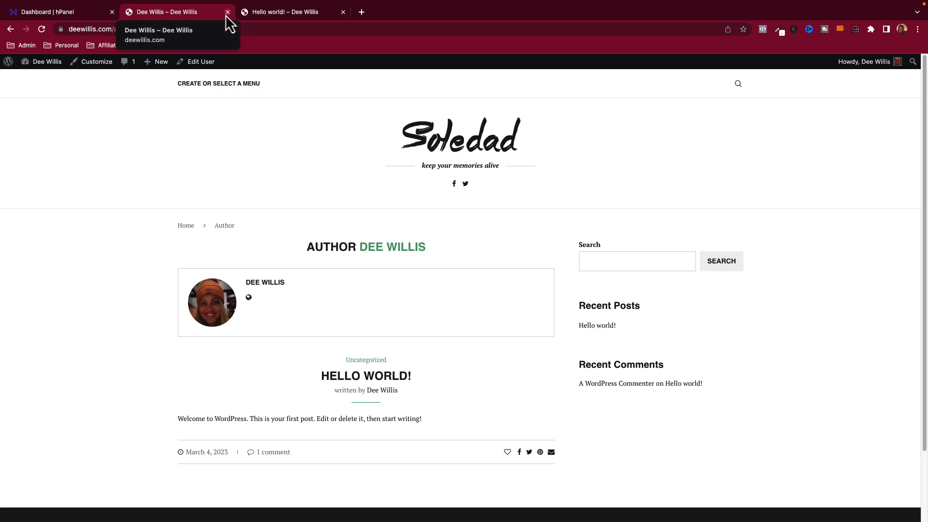
click(10, 29)
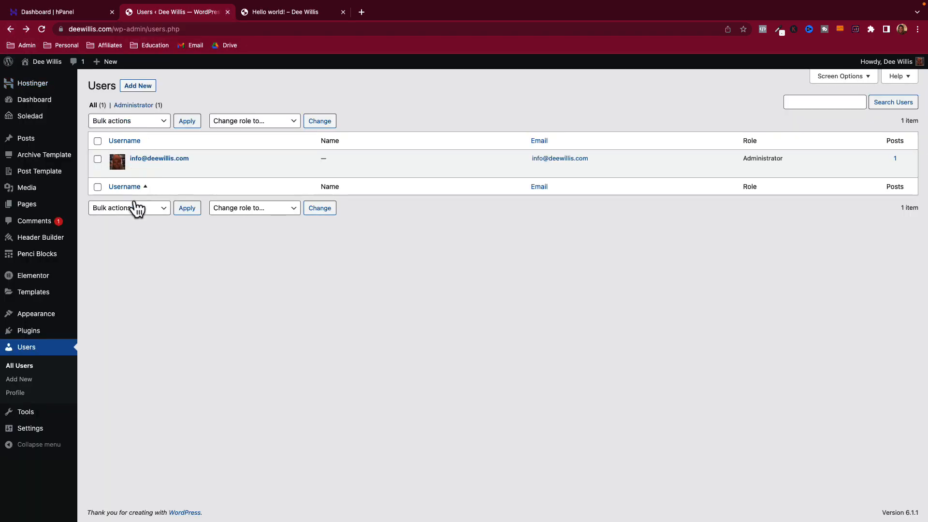
click(135, 169)
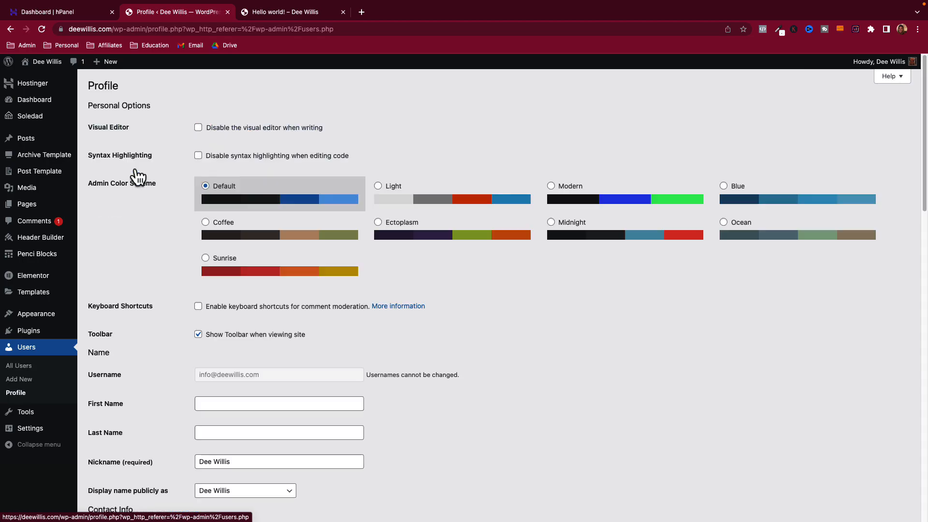
- Preview the Coffee, Light, Ectoplasm, Modern, Midnight, Blue, Ocean and Sunrise colour schemes, then restore Default
click(206, 222)
click(379, 186)
click(379, 223)
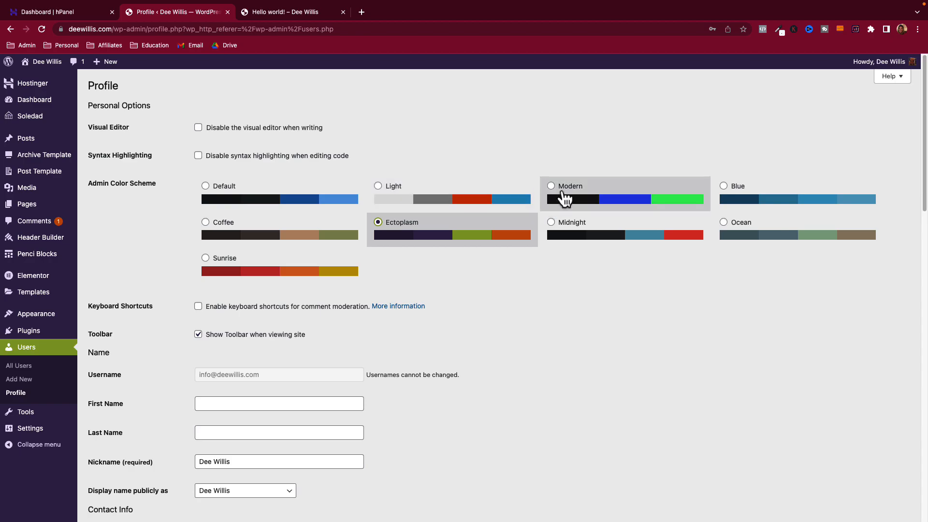
click(554, 191)
click(561, 227)
click(723, 191)
click(730, 240)
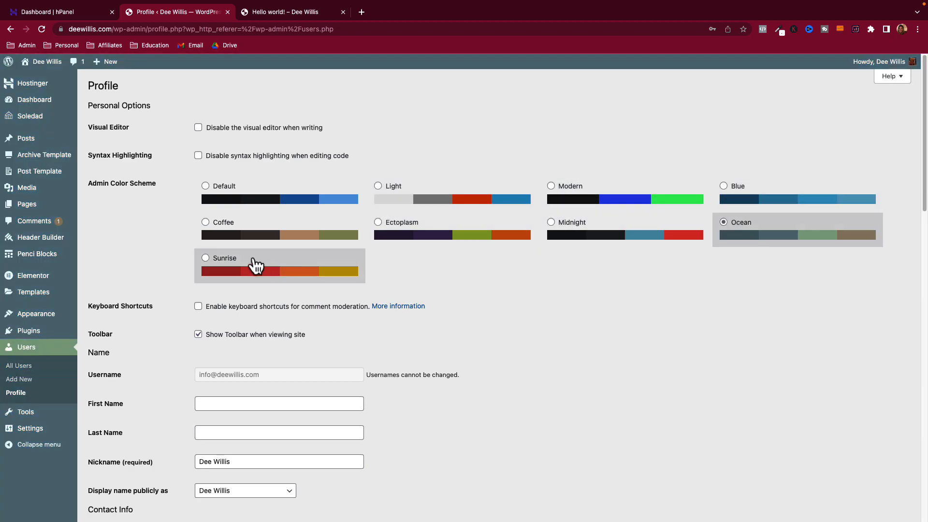
click(261, 266)
click(269, 197)
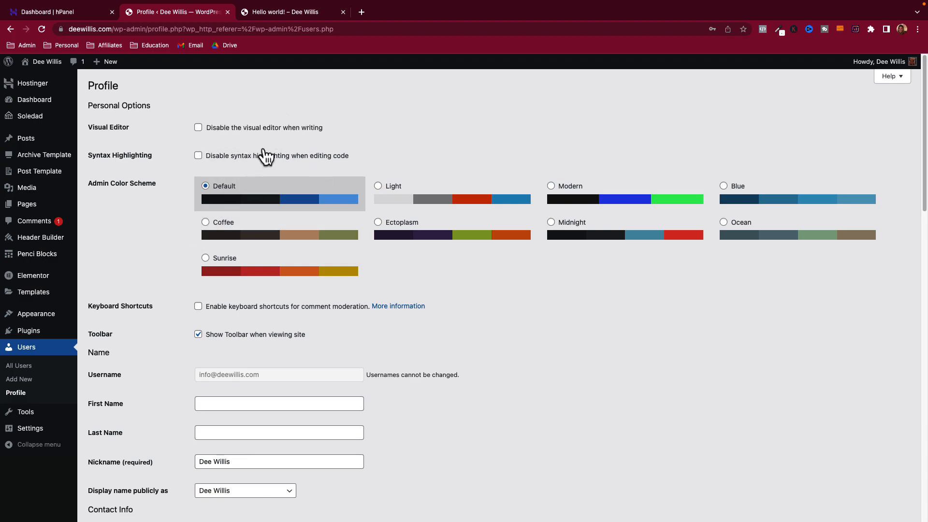
- Try Light, Ectoplasm, Coffee, Sunrise, Modern and Midnight once more, settling back on Default
click(393, 208)
click(419, 231)
click(329, 238)
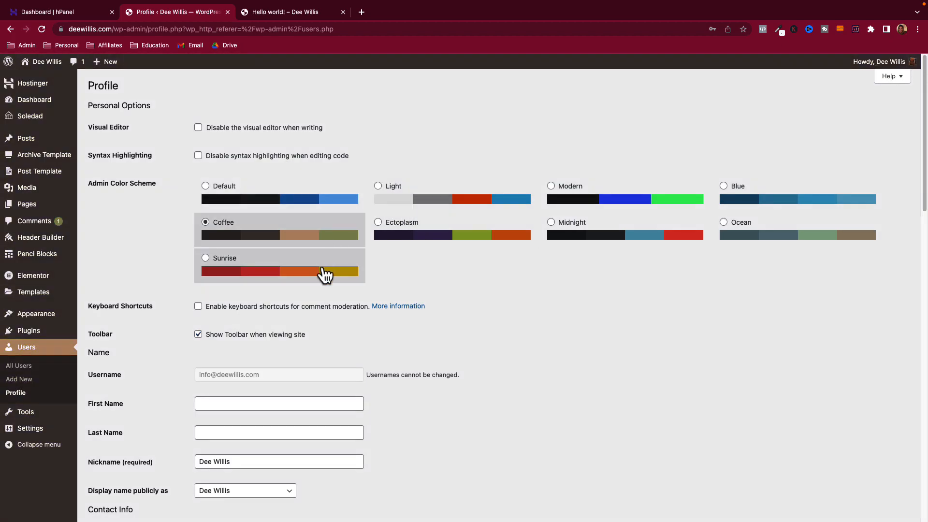
click(325, 271)
click(612, 209)
click(605, 242)
click(267, 202)
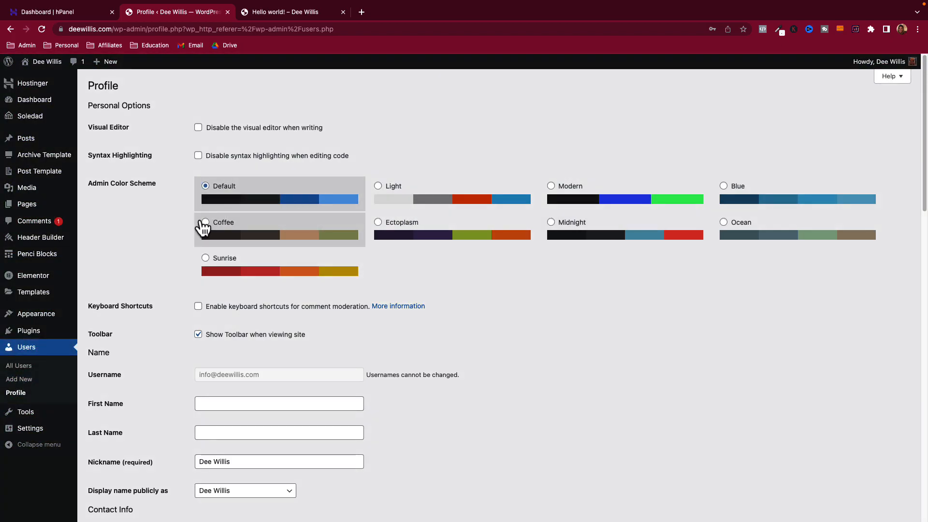
- Review the current nickname and keep the existing public display name
scroll(178, 236, down, 2)
scroll(179, 239, down, 5)
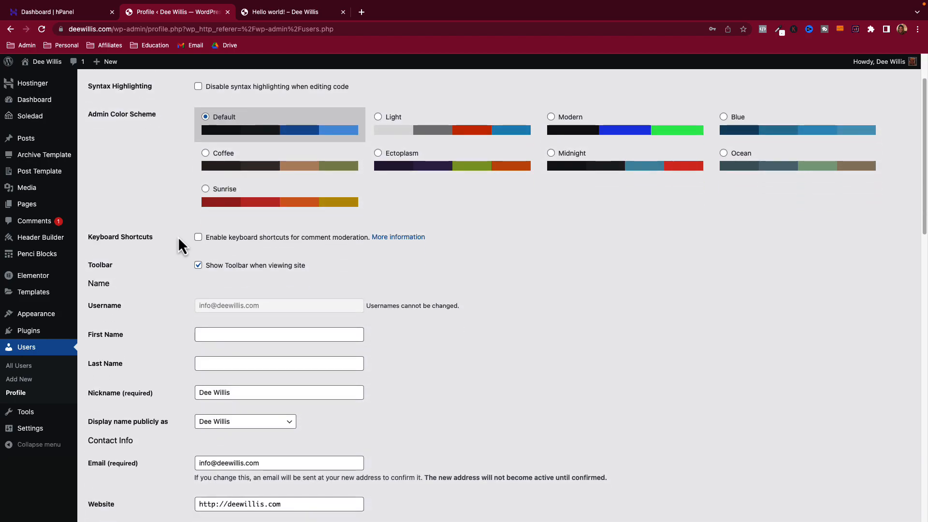
click(236, 318)
drag(153, 319, 92, 319)
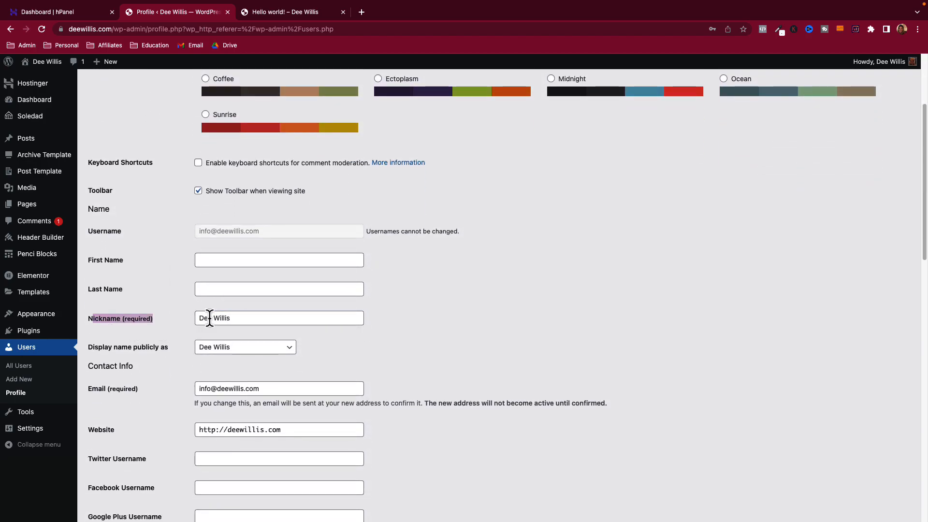
drag(232, 319, 201, 332)
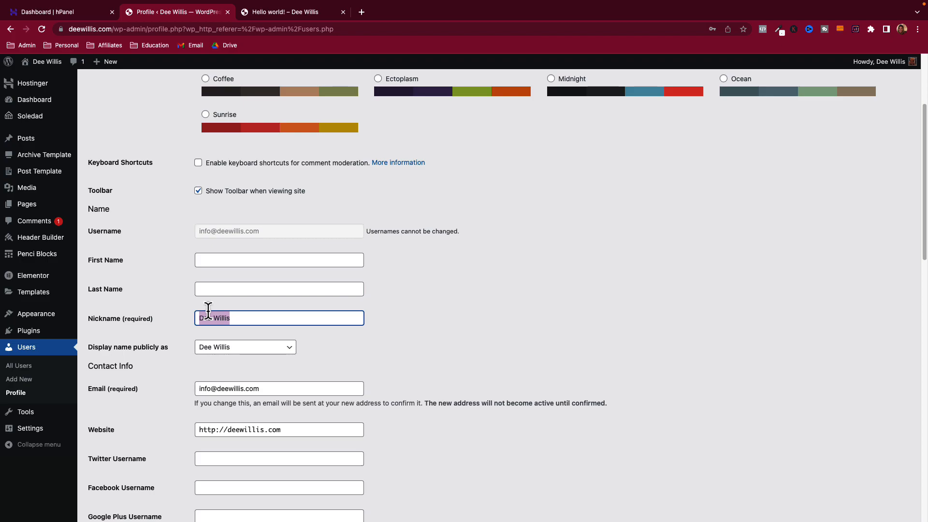
click(232, 344)
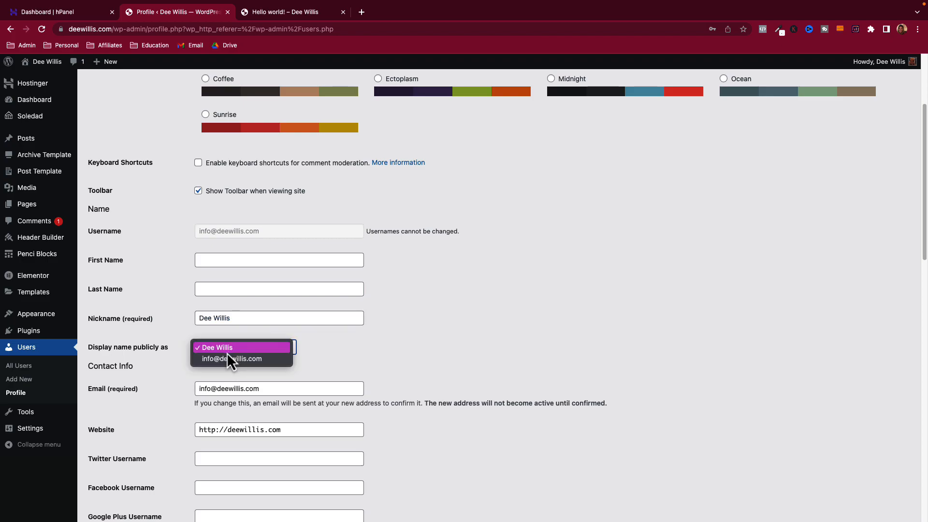
click(217, 347)
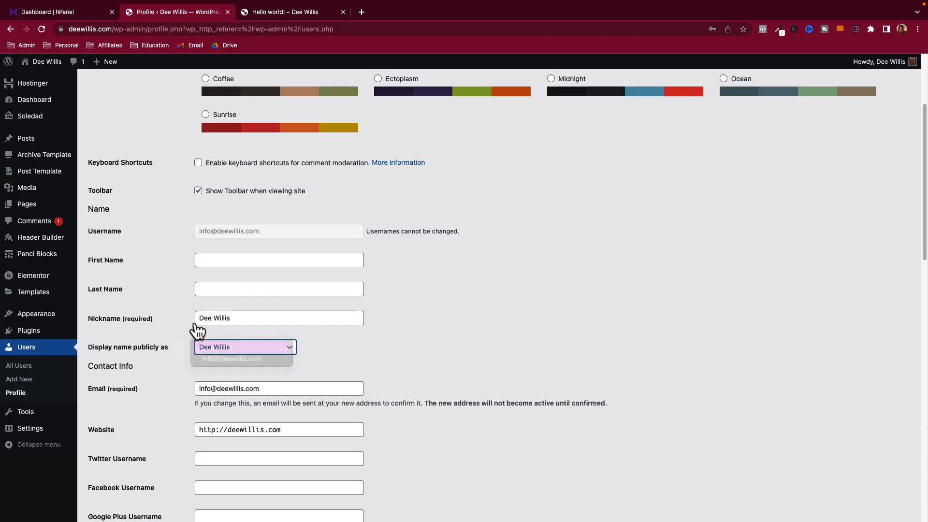
scroll(170, 338, down, 4)
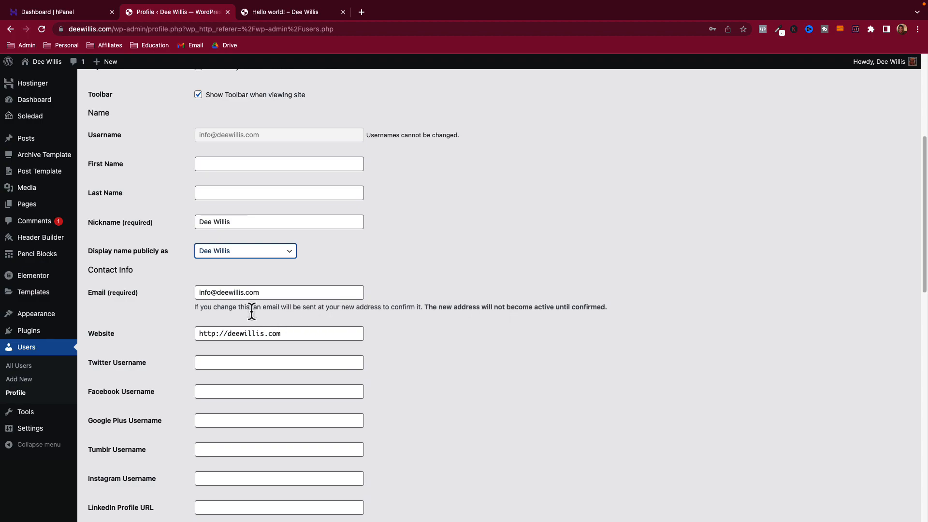
- Enter the Twitter, Facebook and Instagram profile URLs in the social link fields
click(225, 363)
scroll(224, 362, down, 1)
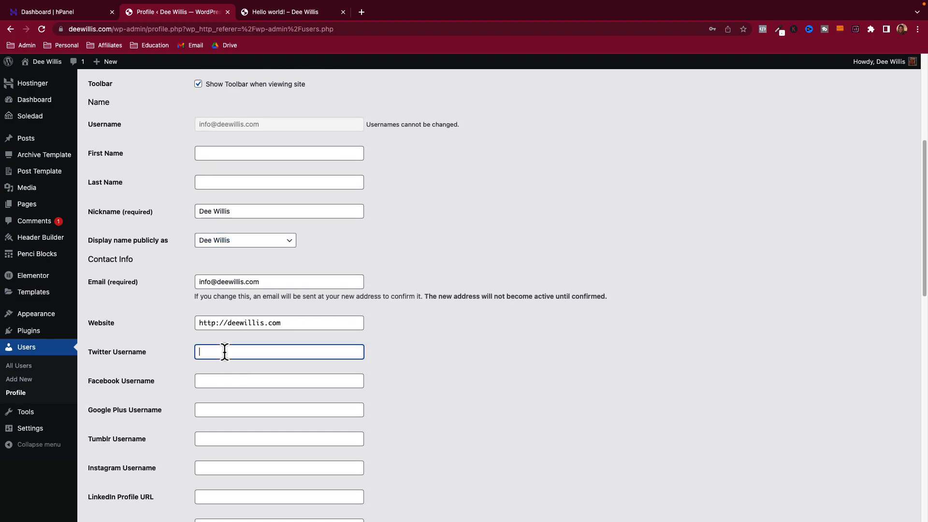
text(https://twitter.com/iamdeewillis)
key(Tab)
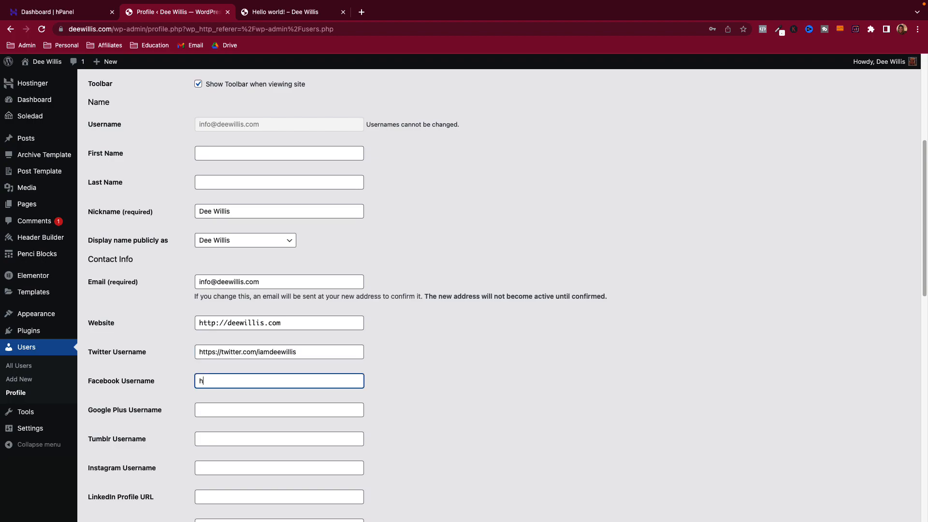
text(https://facebook.com/iamdeewi)
key(Tab)
key(Tab)
key(Tab)
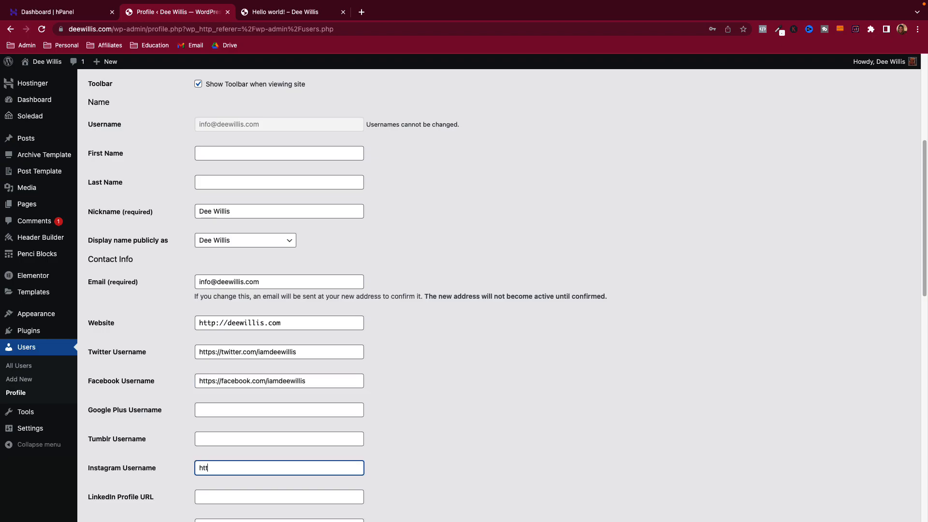
text(https://instagram.com/iamdeewillis)
- Skip past the other social fields and enter the YouTube channel URL
key(Tab)
key(Tab)
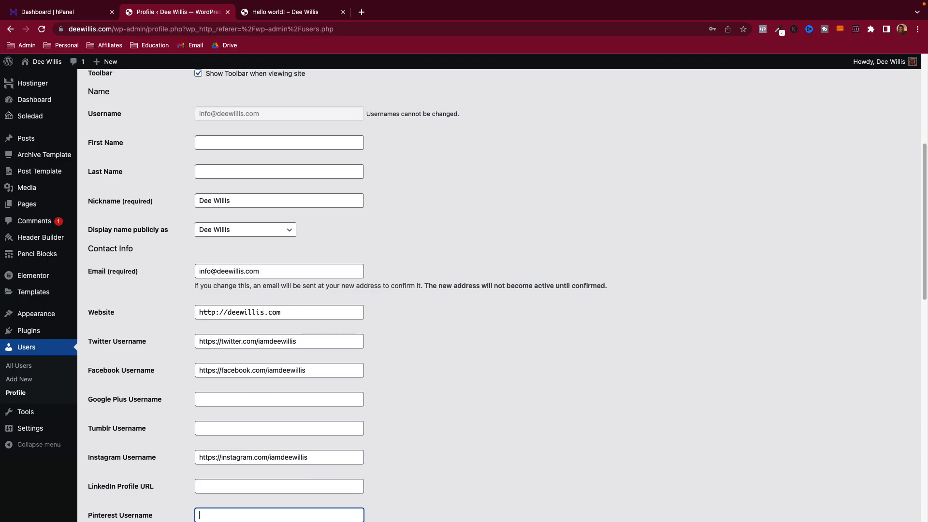
key(Tab)
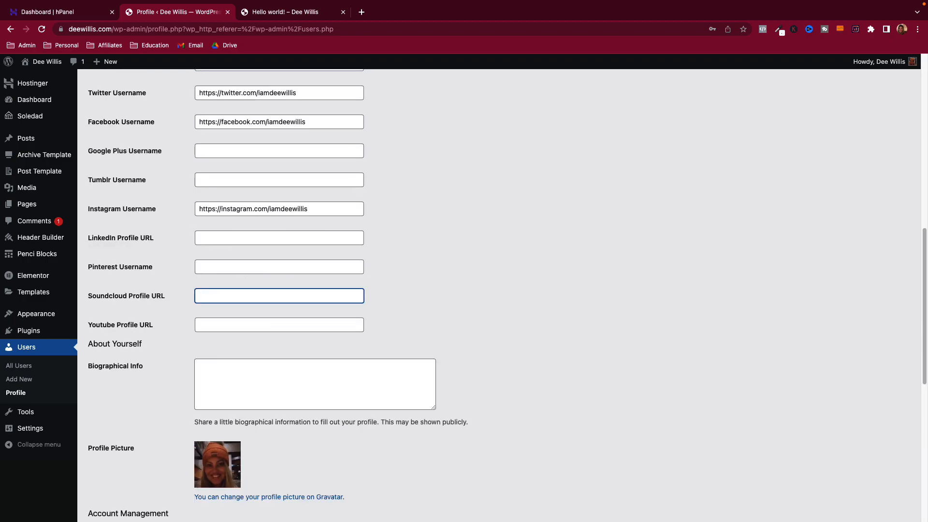
key(Tab)
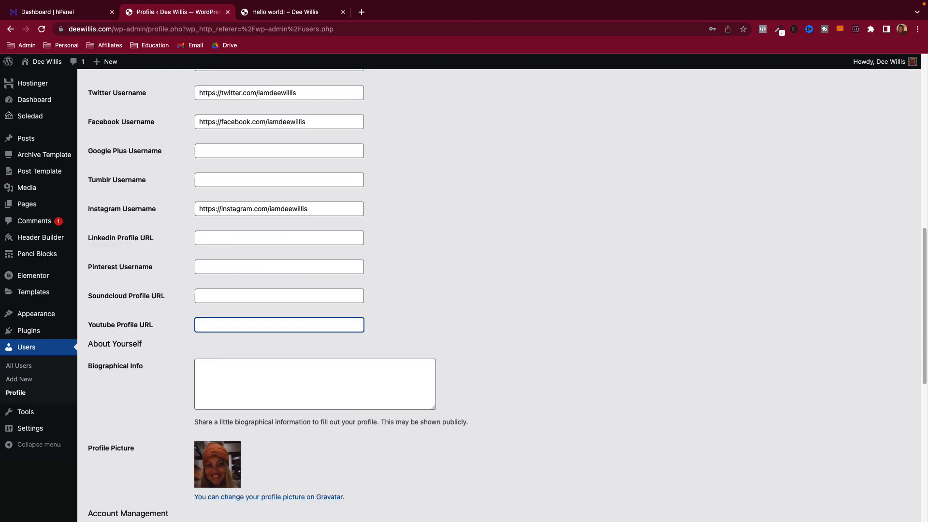
text(https://youtu)
text(is)
key(Tab)
- Save the profile with Update Profile and check the updated confirmation
scroll(167, 397, down, 5)
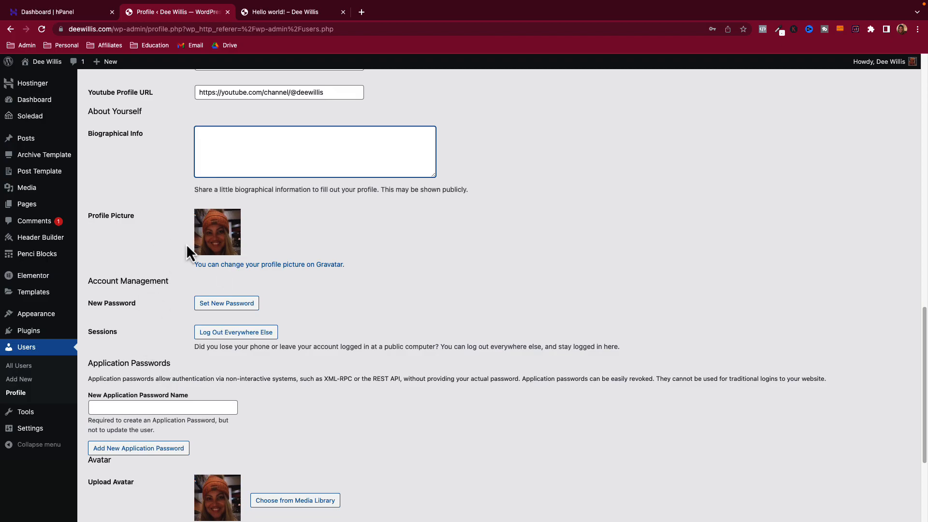
scroll(186, 230, up, 5)
scroll(168, 394, down, 3)
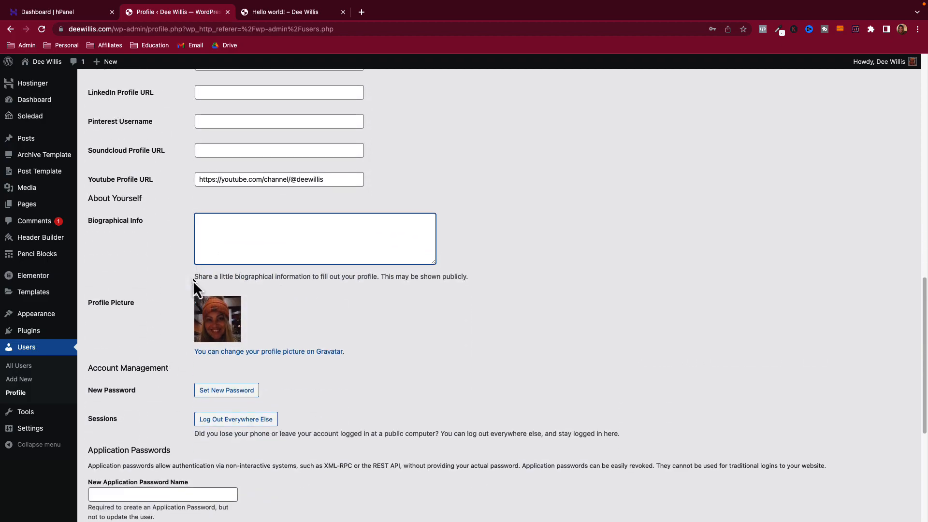
scroll(191, 283, down, 5)
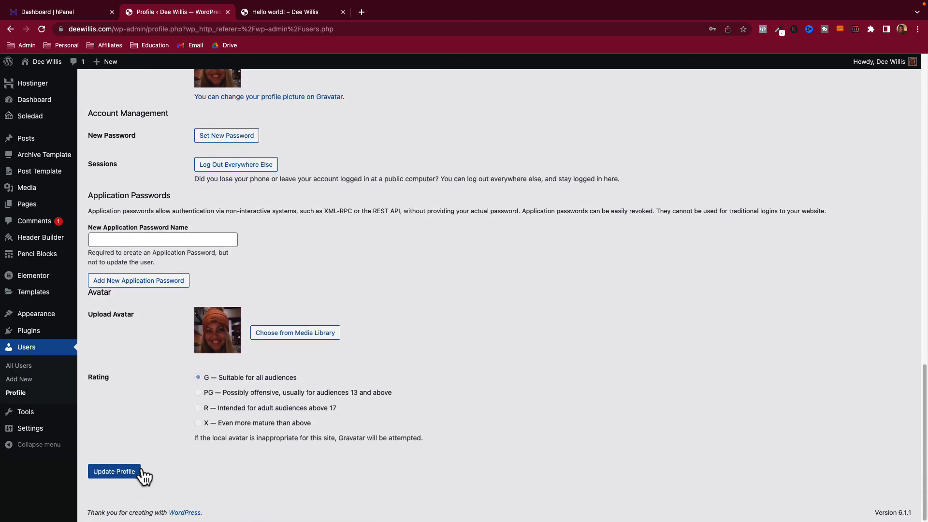
click(127, 474)
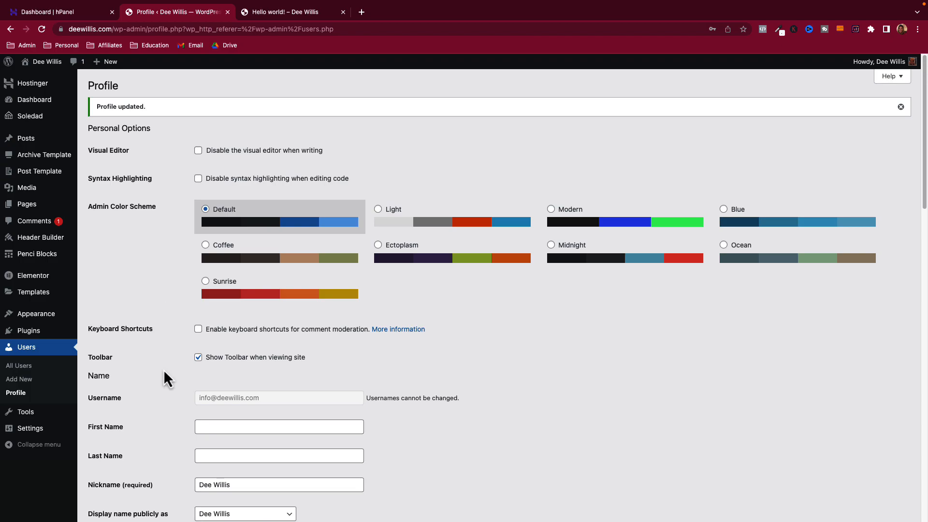
scroll(164, 371, down, 6)
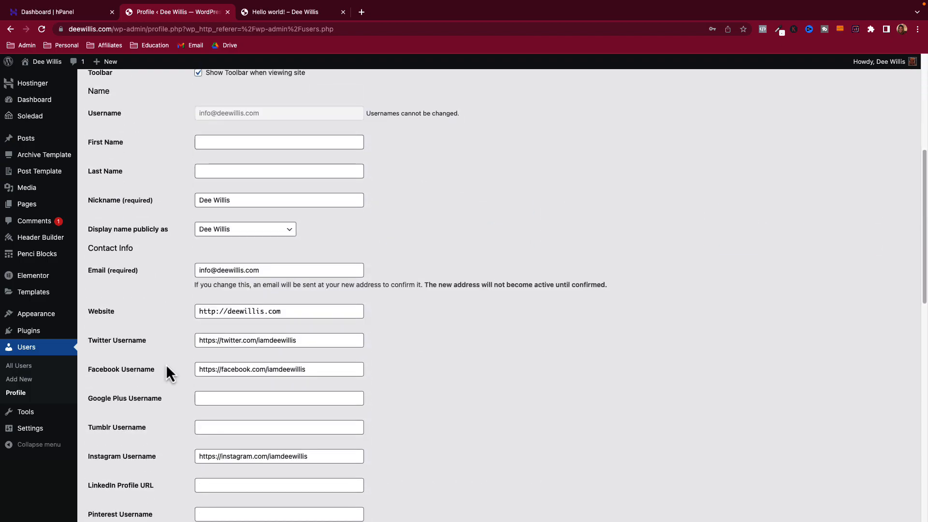
scroll(166, 365, up, 1)
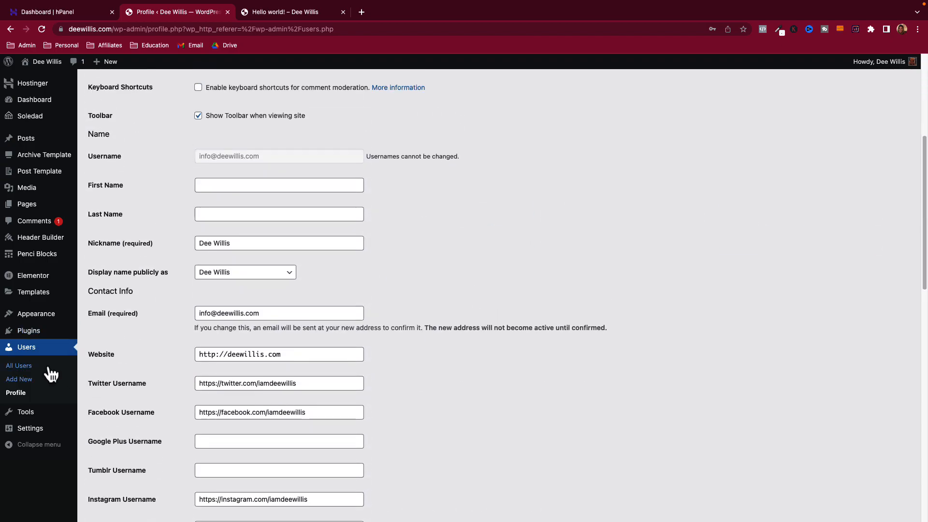
- On the Plugins page, select Elementor and deactivate it, submitting 'Other' as the feedback reason
click(35, 334)
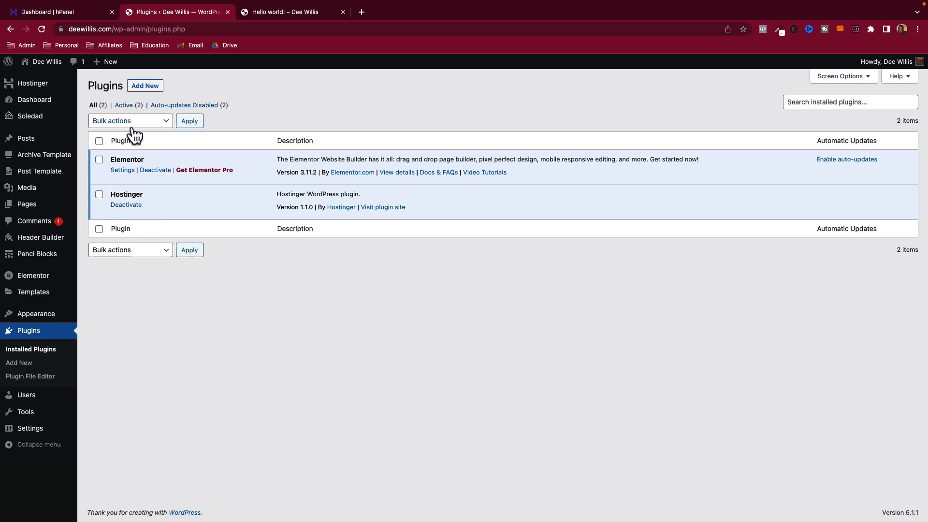
click(99, 160)
click(166, 127)
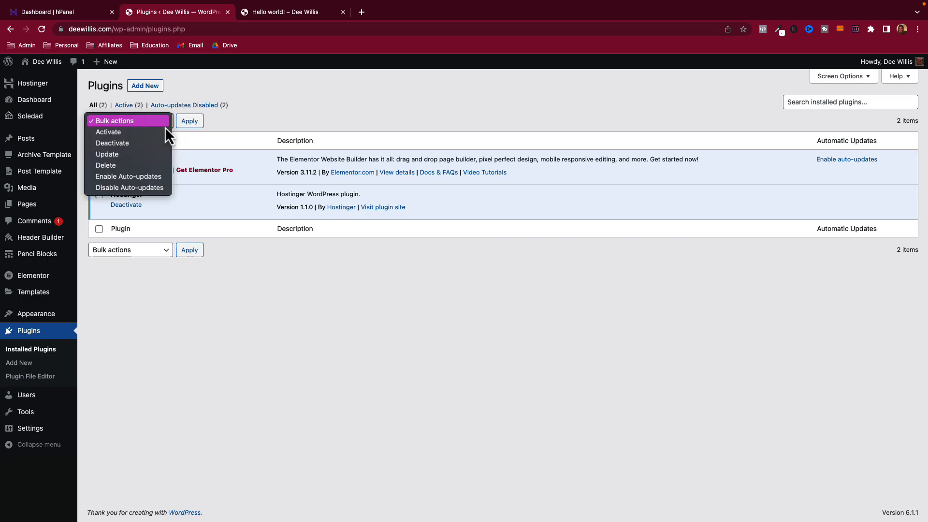
click(244, 341)
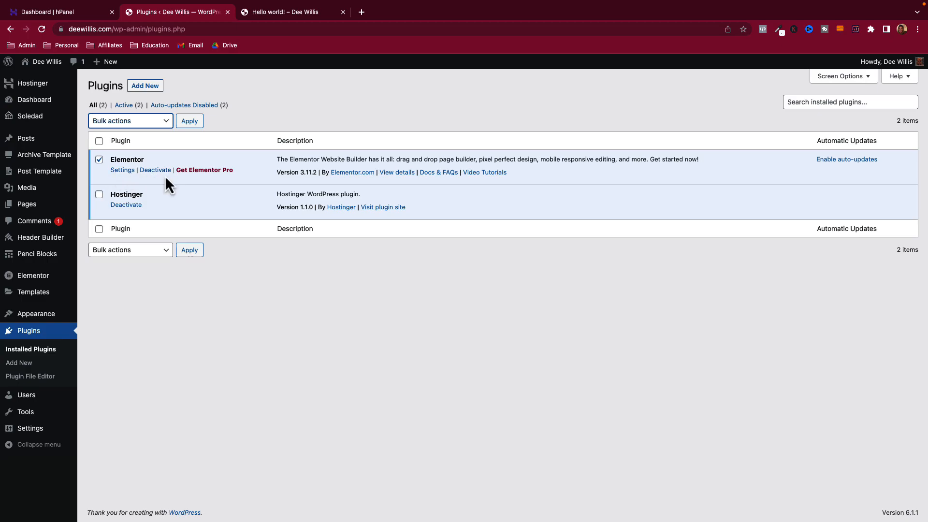
click(100, 160)
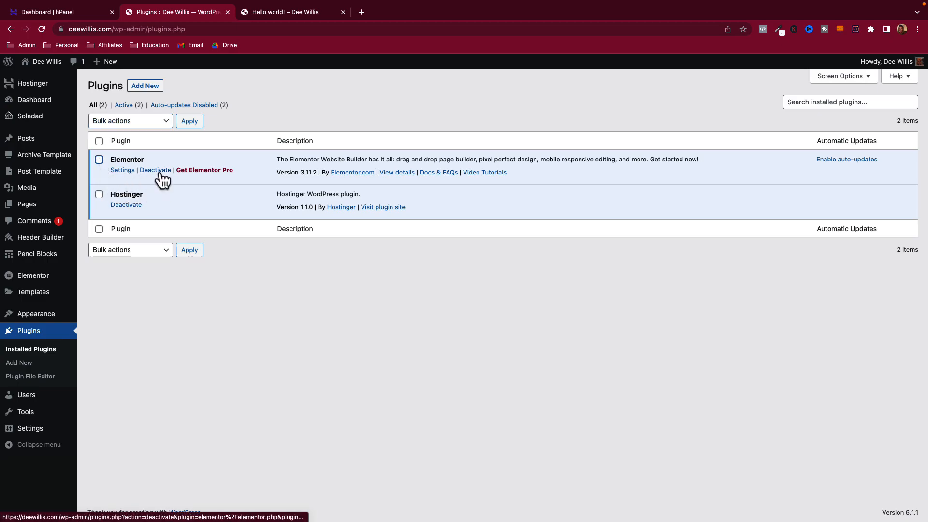
click(100, 161)
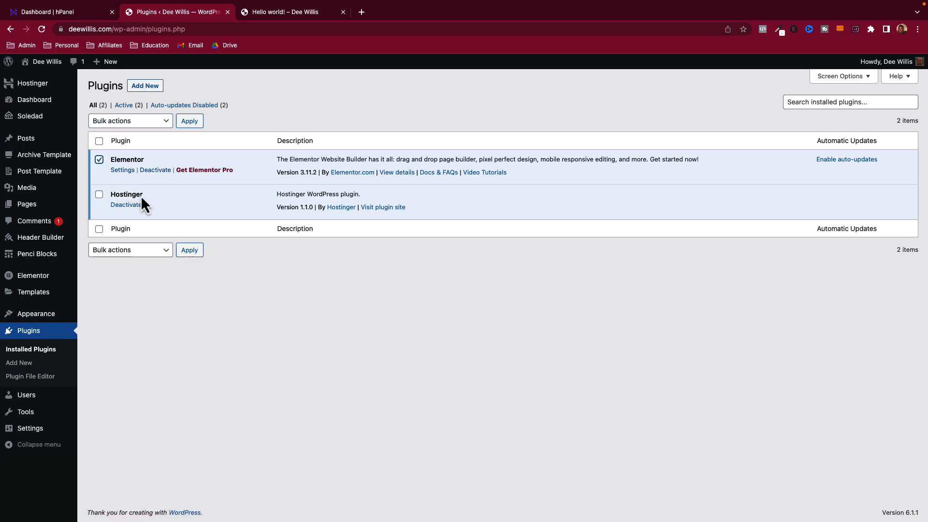
click(159, 173)
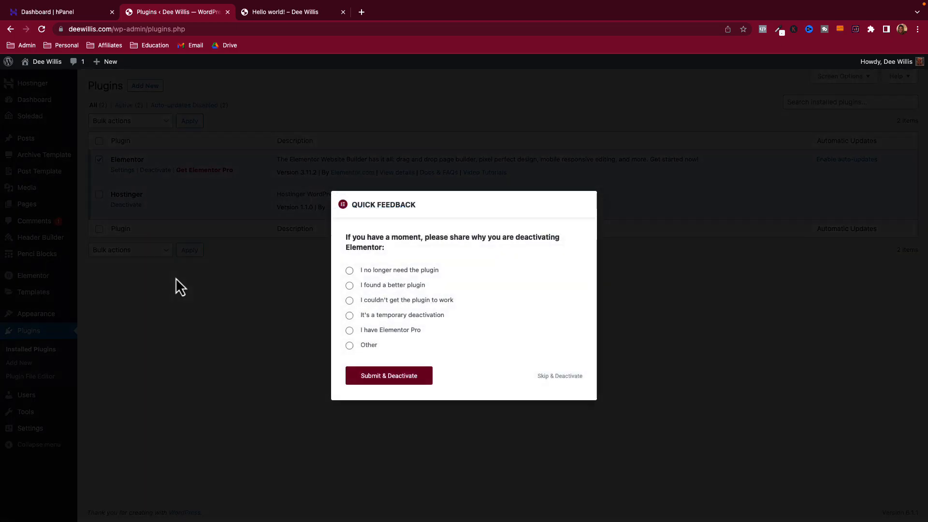
click(349, 346)
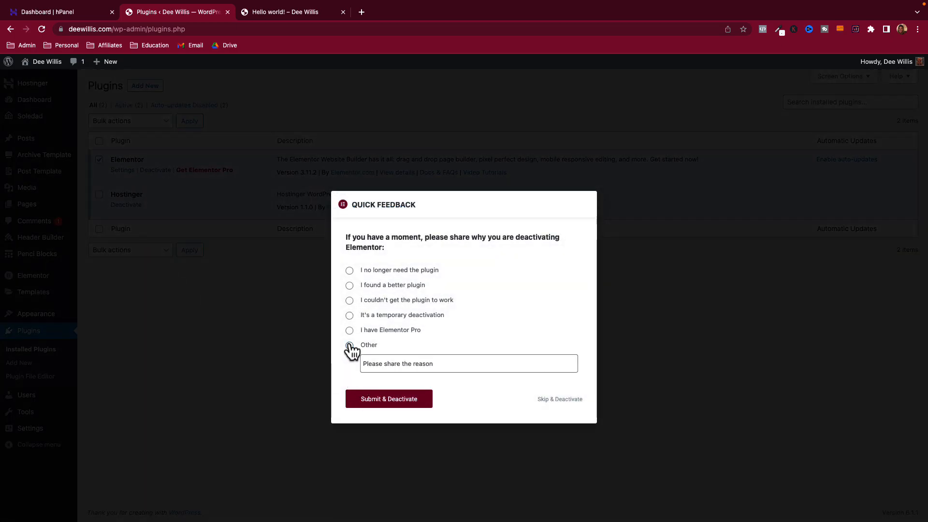
click(370, 404)
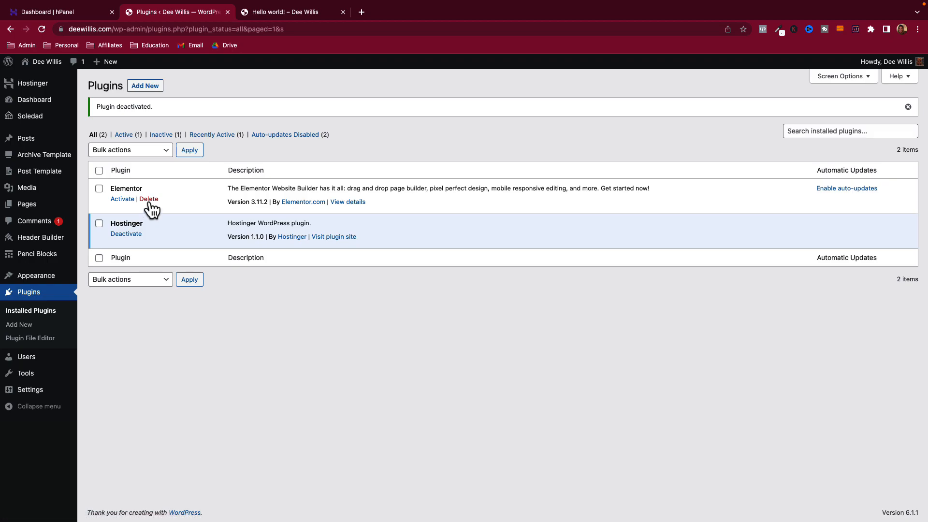
- Activate Elementor again, then glance at the hPanel tab and return to Plugins
click(122, 199)
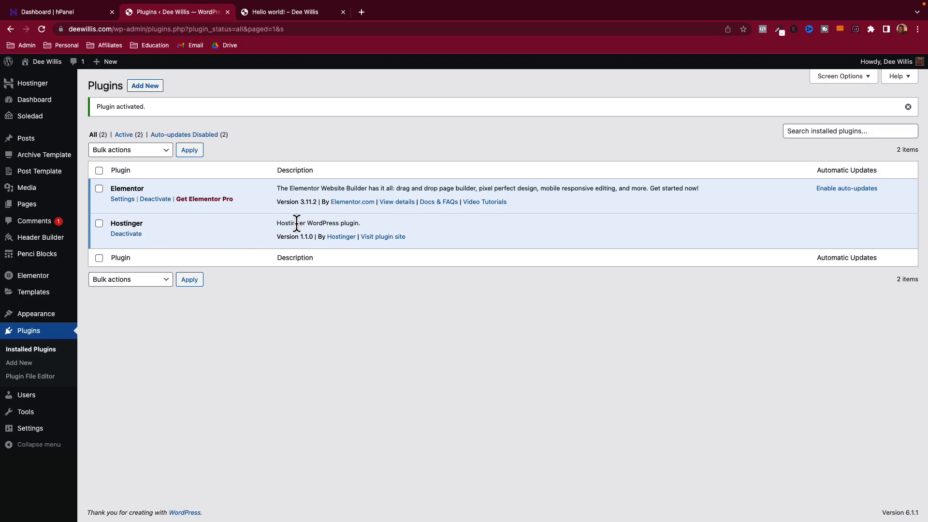
click(76, 12)
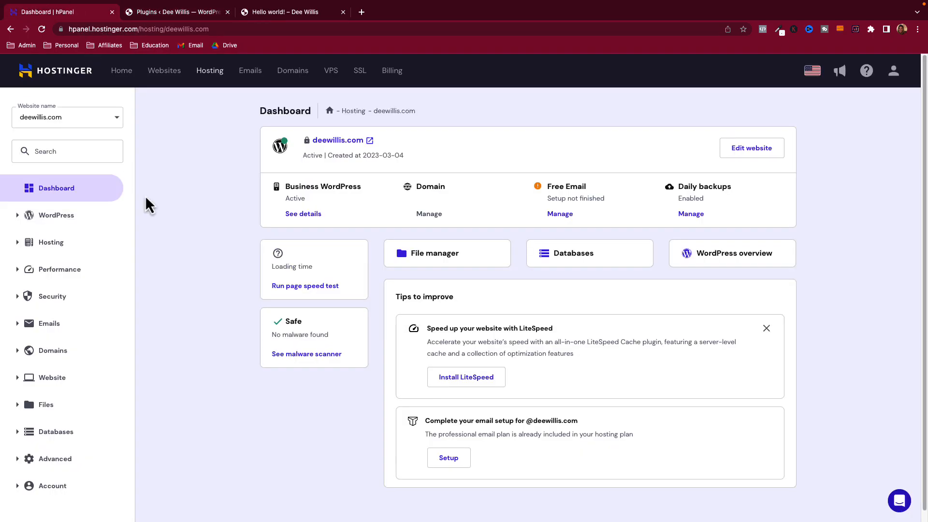
click(187, 12)
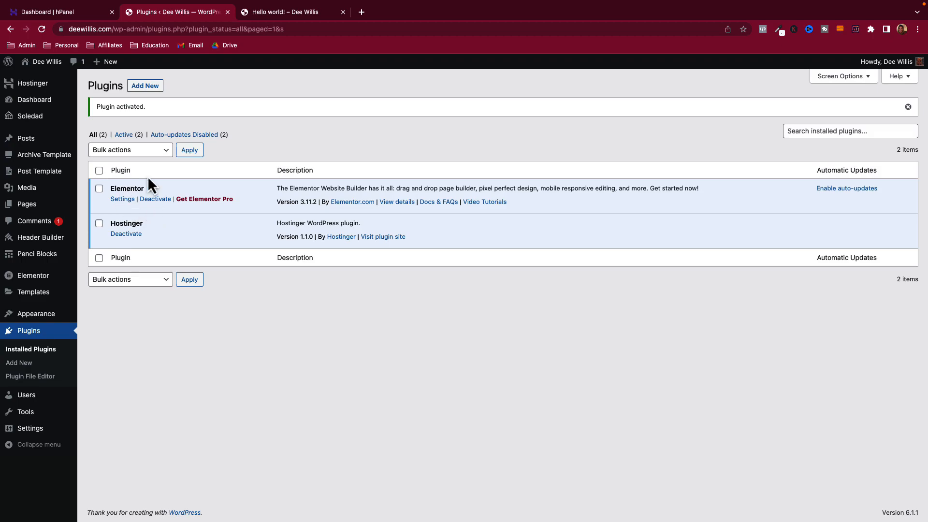
click(147, 87)
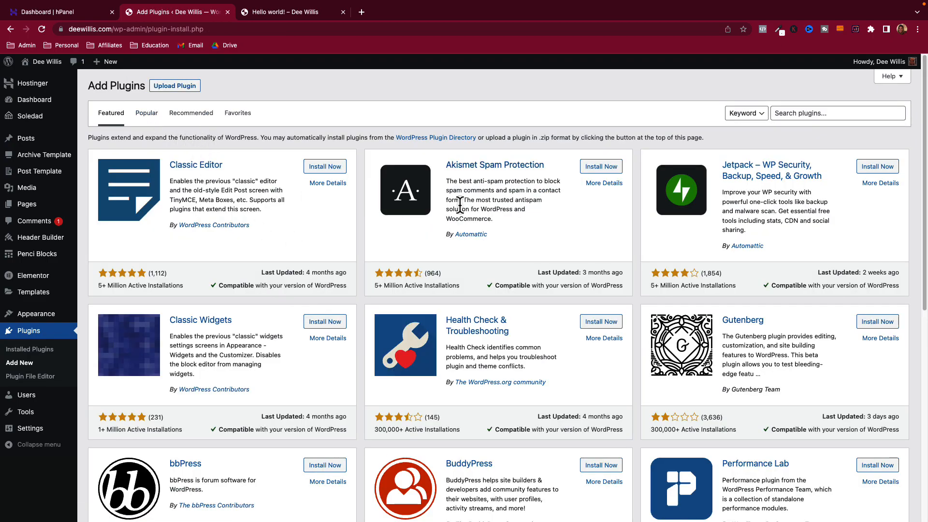
click(787, 107)
text(elementor)
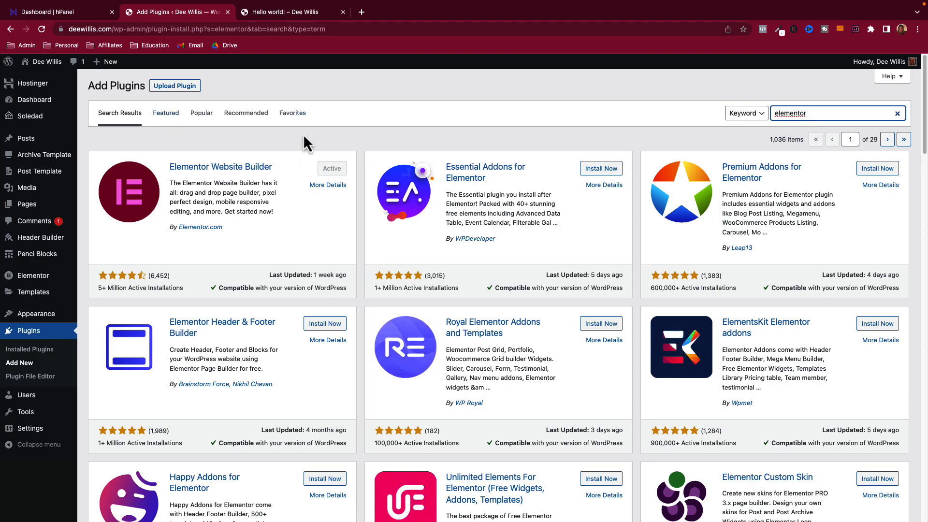
scroll(504, 254, down, 10)
scroll(338, 232, down, 7)
scroll(378, 248, up, 20)
double_click(819, 113)
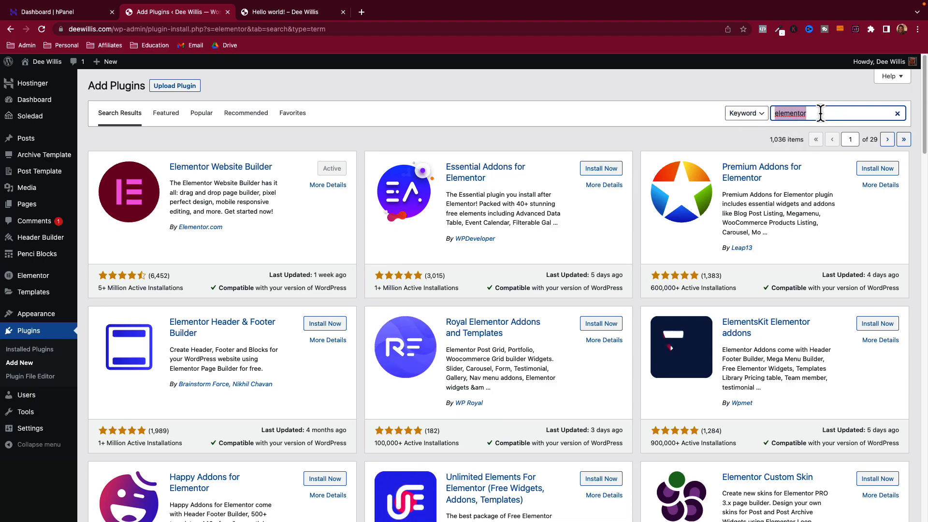
text(security)
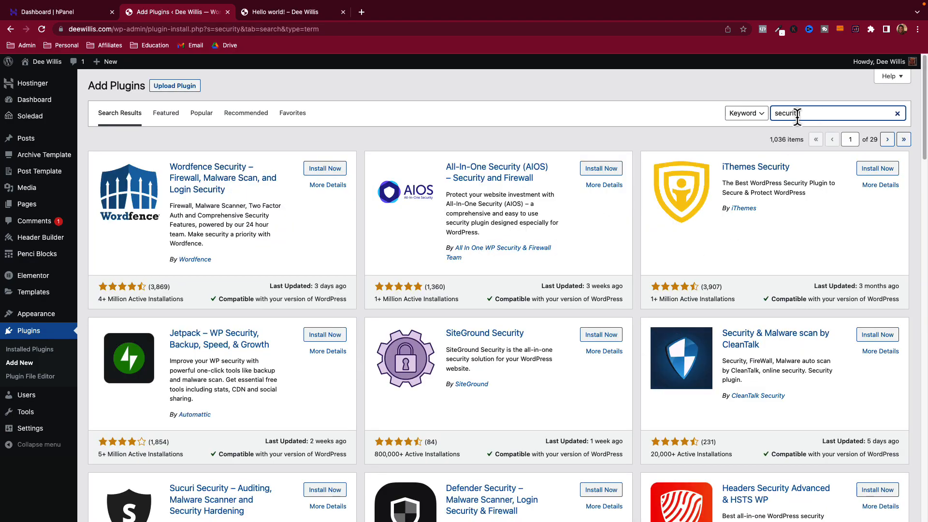
drag(802, 113, 764, 117)
text(seo)
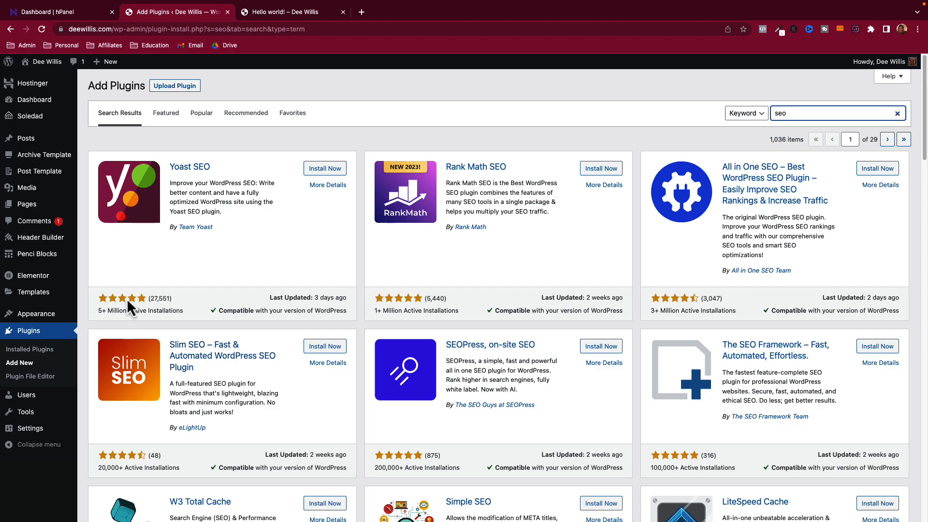
click(49, 346)
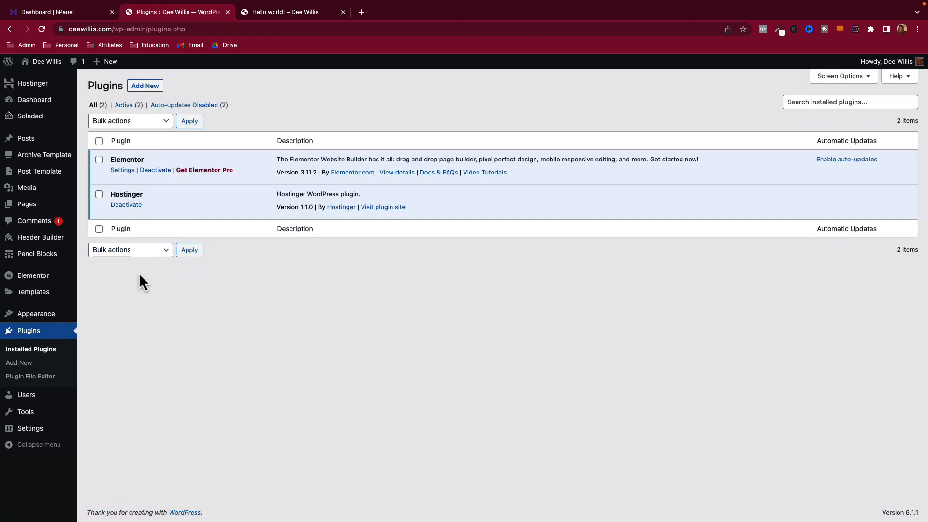
- Open Appearance > Themes and view, then close, the Twenty Twenty-Three theme details
click(46, 320)
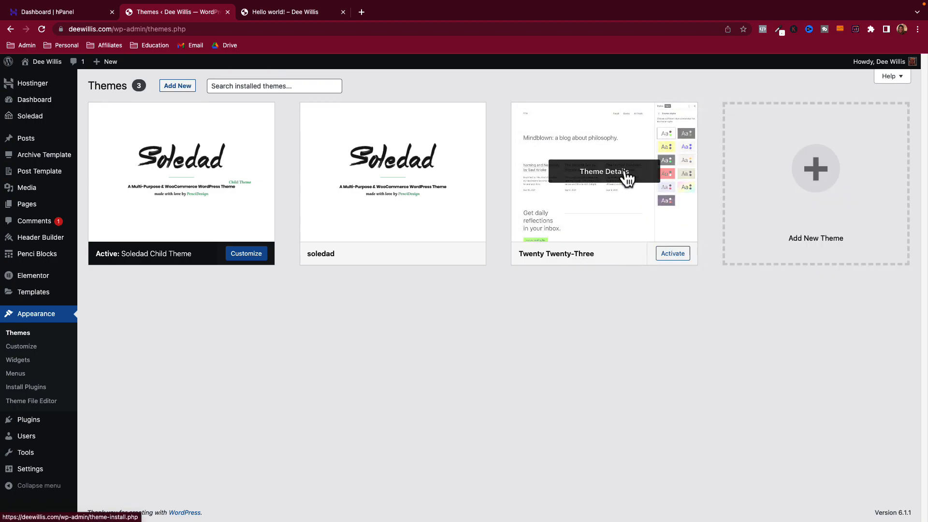
click(617, 180)
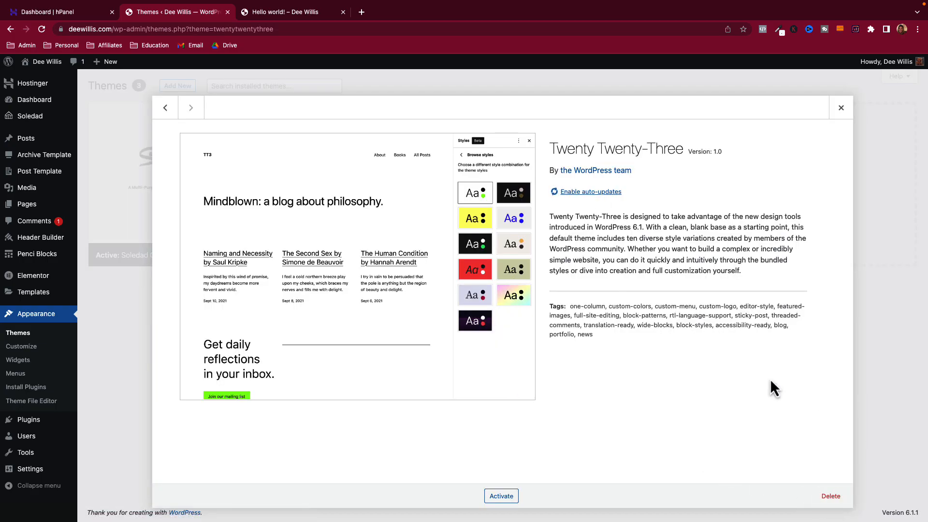
click(840, 108)
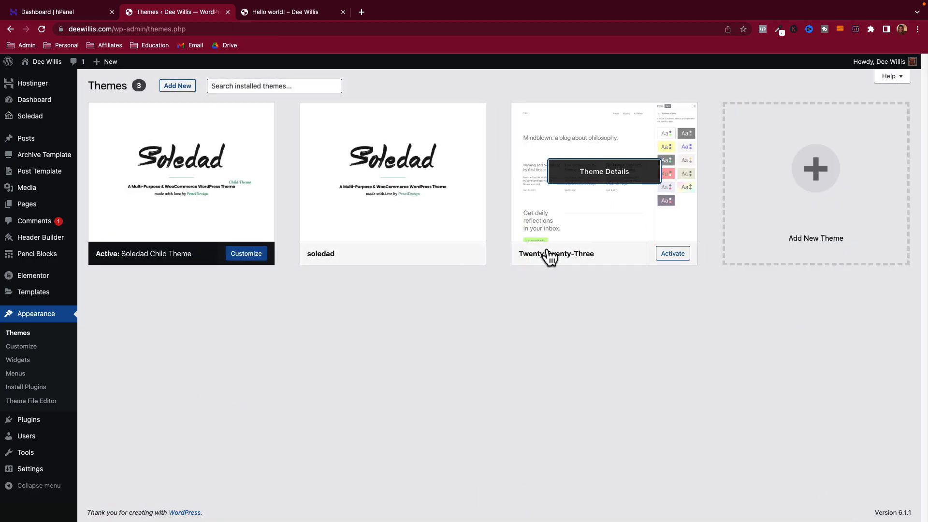
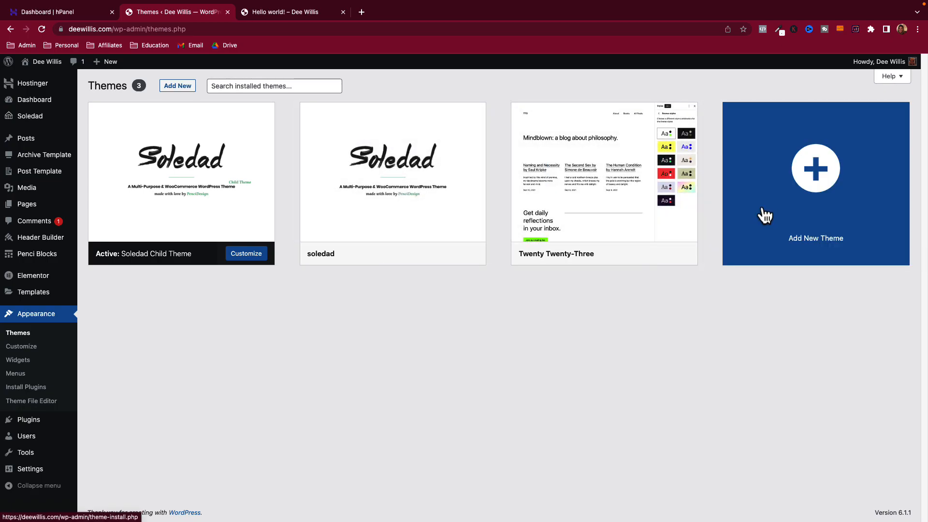
- View and then close the Twenty Twenty-Three theme details
mouse_move(594, 263)
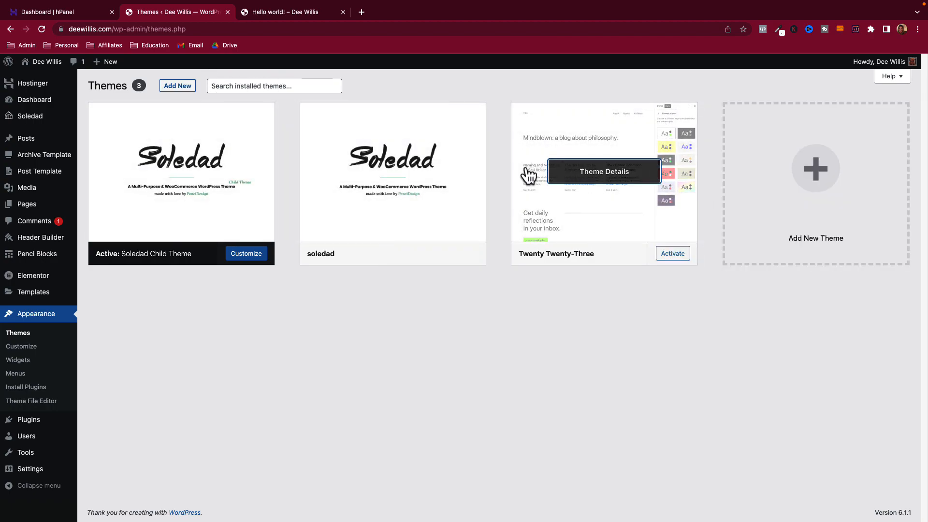
click(609, 178)
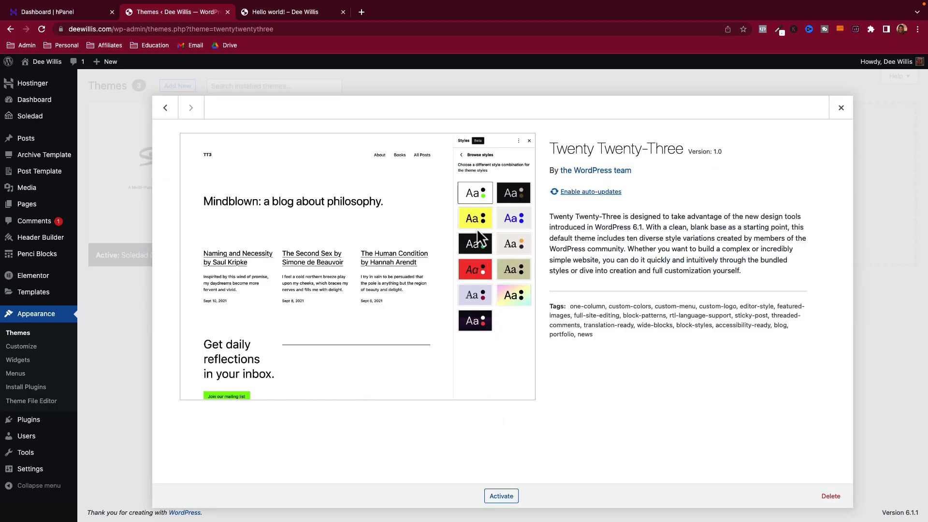
click(841, 108)
- Browse the Popular themes under Add New and open the Skyline WP live preview
click(177, 86)
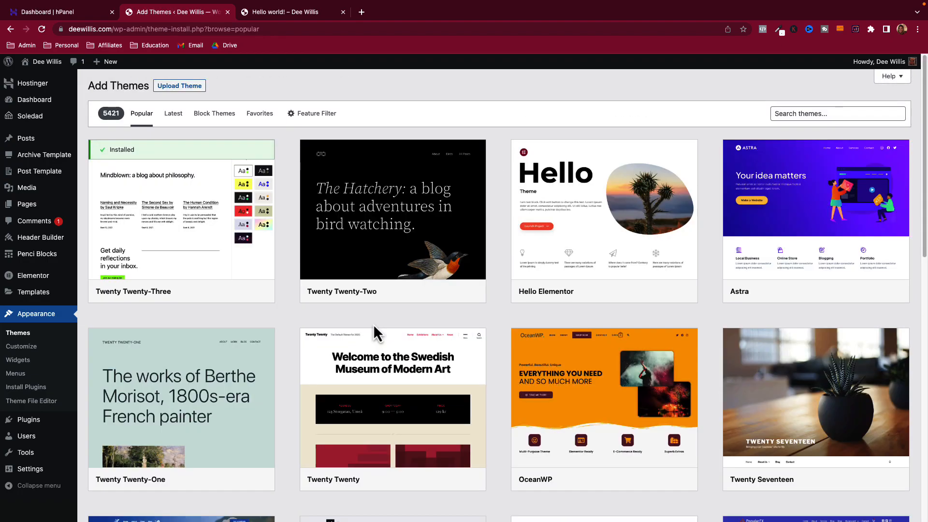
scroll(463, 349, down, 5)
scroll(463, 349, down, 20)
scroll(354, 305, down, 20)
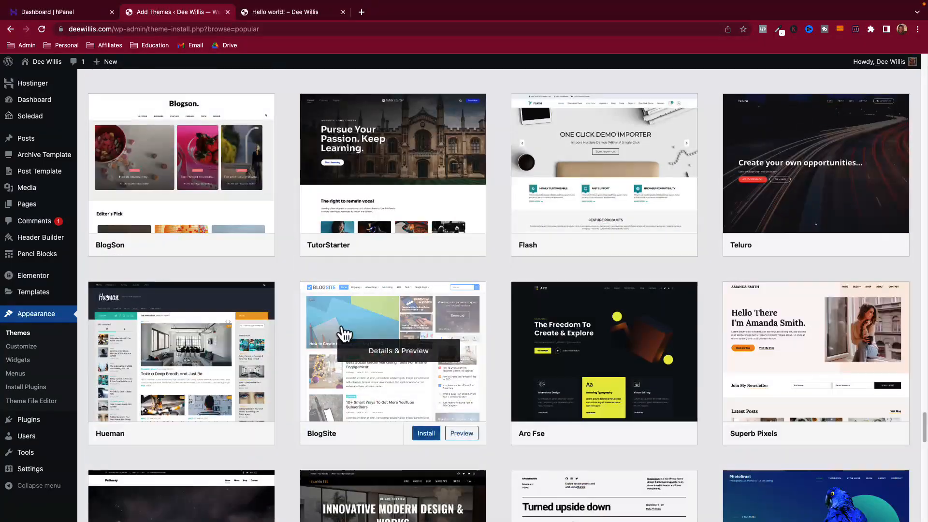
scroll(671, 265, down, 10)
scroll(378, 269, down, 15)
scroll(372, 292, down, 15)
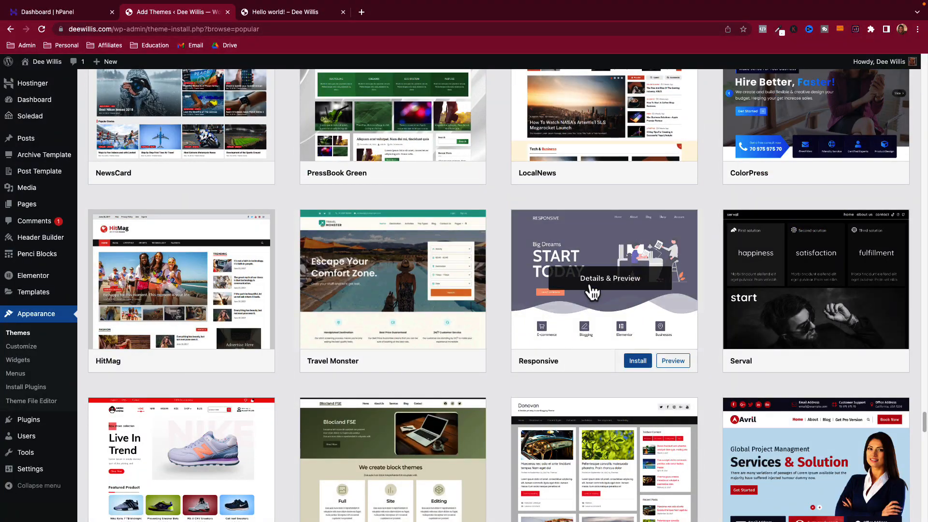
scroll(586, 327, down, 10)
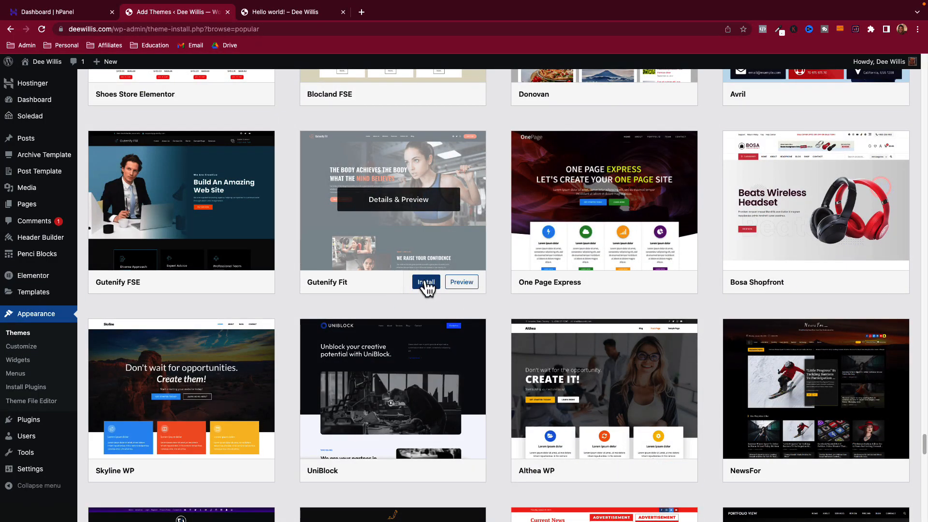
scroll(342, 315, down, 2)
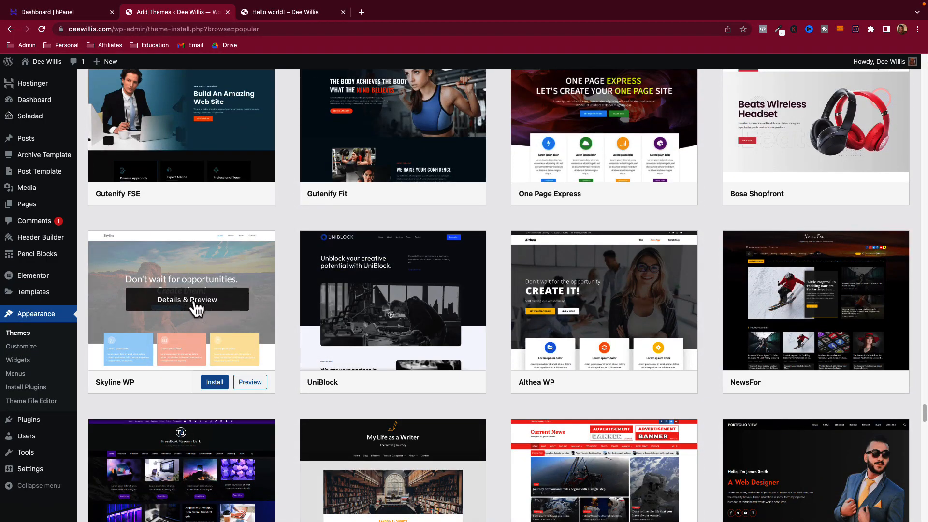
click(196, 305)
- Explore the Skyline WP demo's Parent Page, then return to its home page
scroll(439, 249, down, 10)
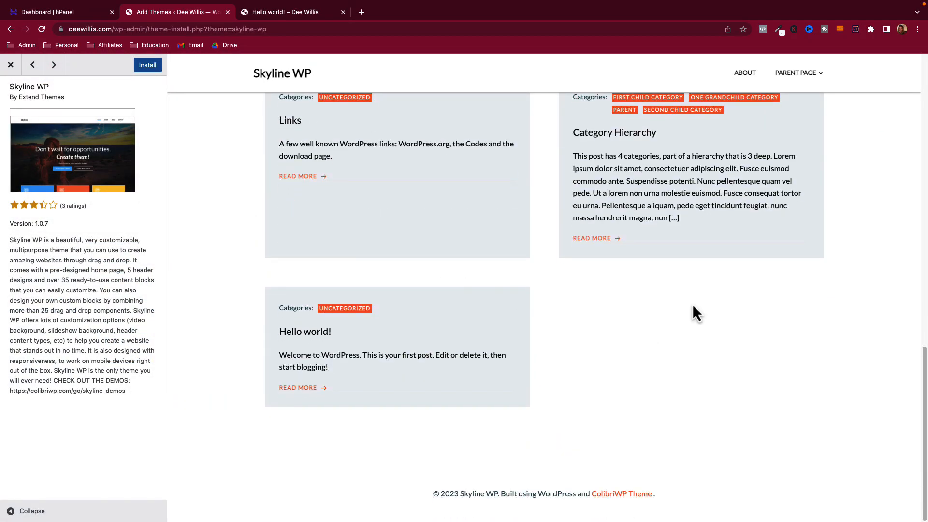
scroll(692, 303, up, 10)
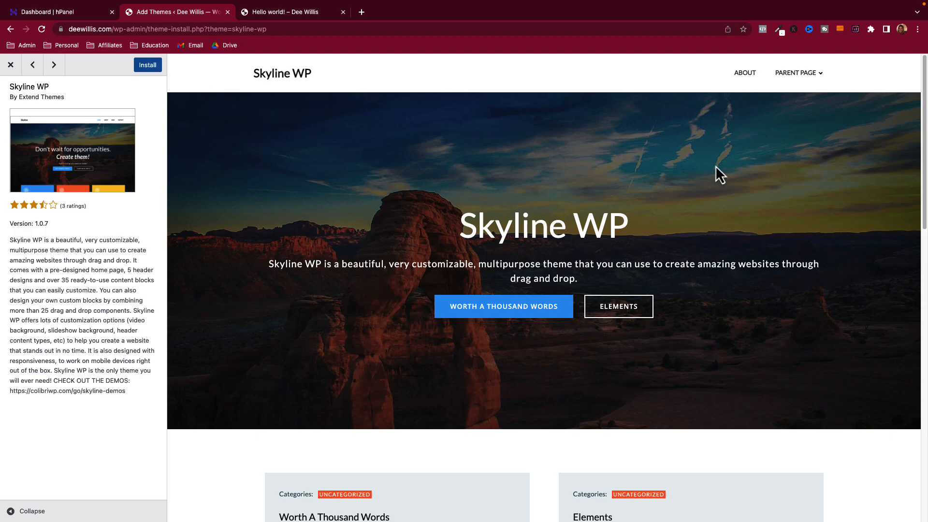
click(811, 74)
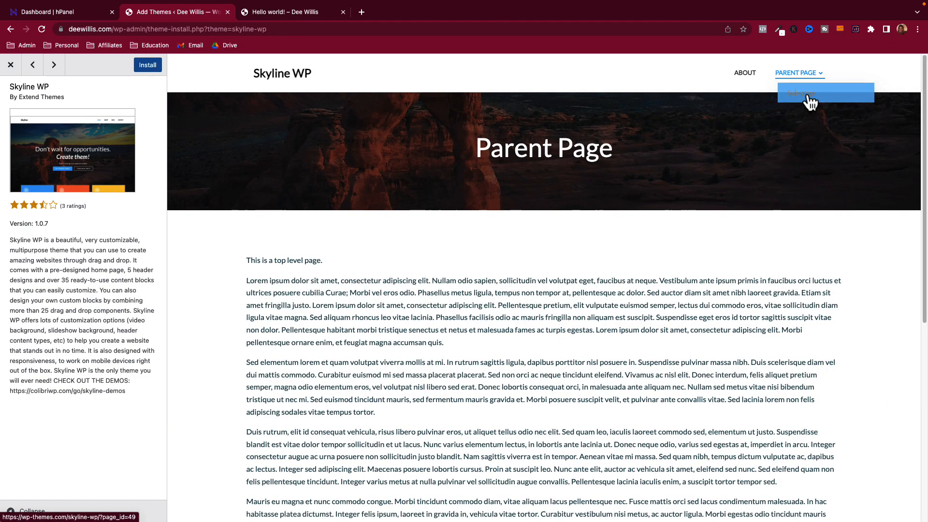
scroll(439, 270, down, 3)
scroll(441, 279, up, 3)
click(289, 79)
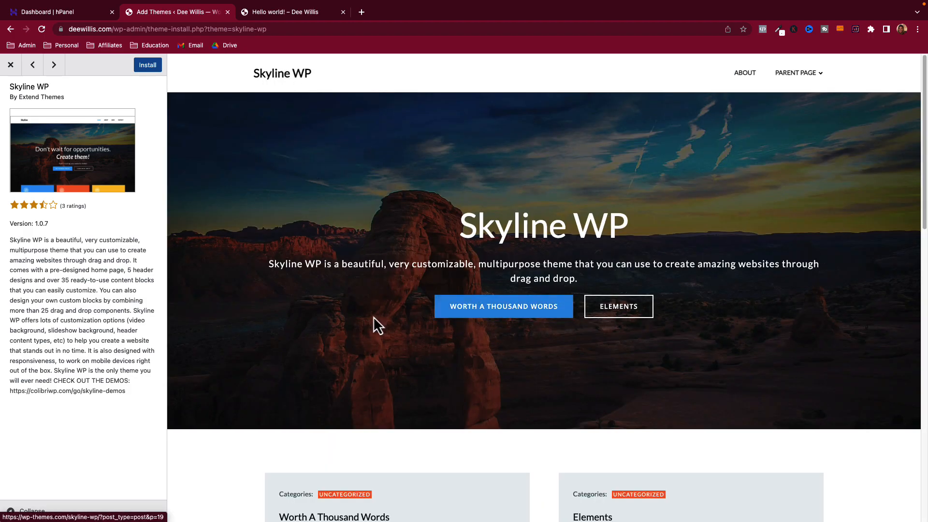
scroll(375, 323, down, 5)
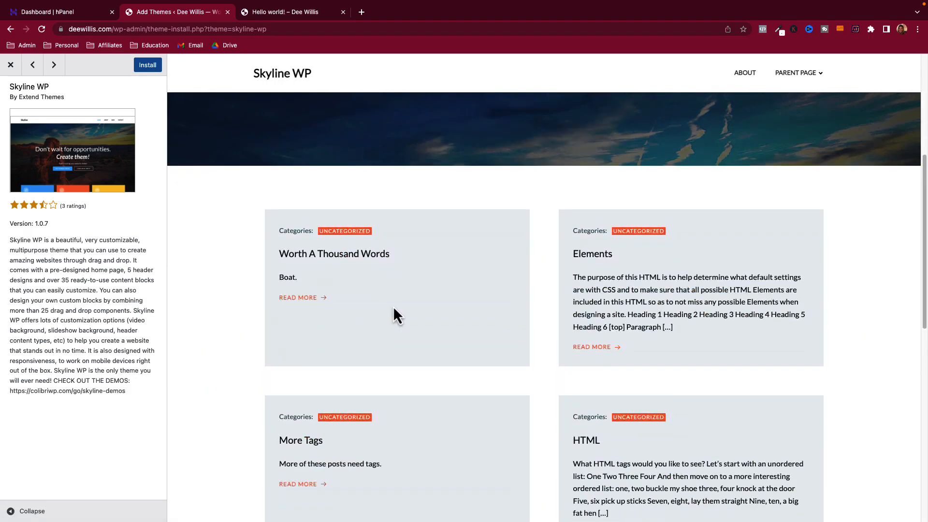
click(12, 67)
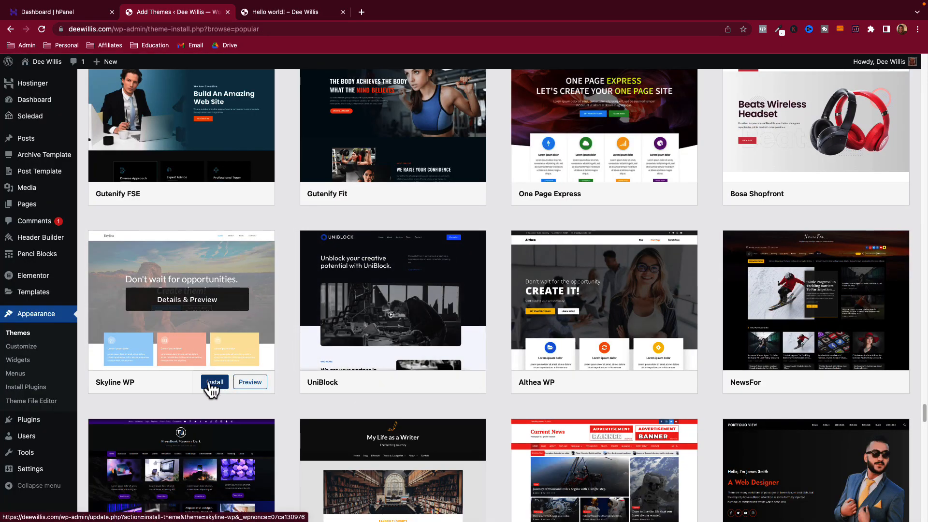
scroll(483, 280, down, 15)
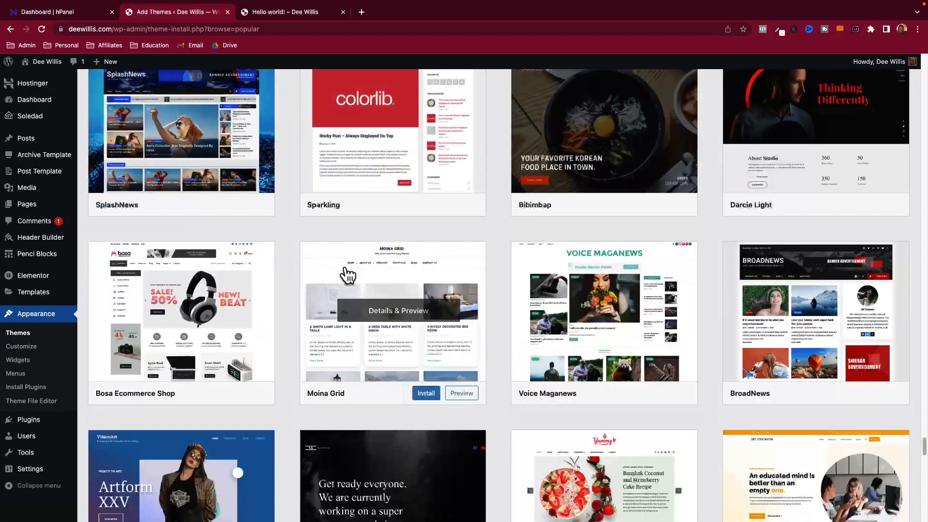
scroll(440, 274, down, 15)
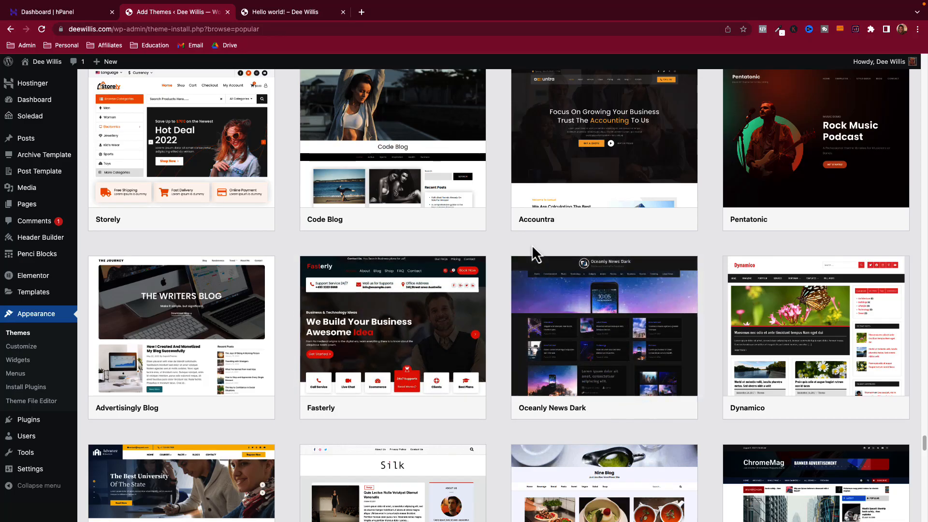
scroll(531, 256, up, 20)
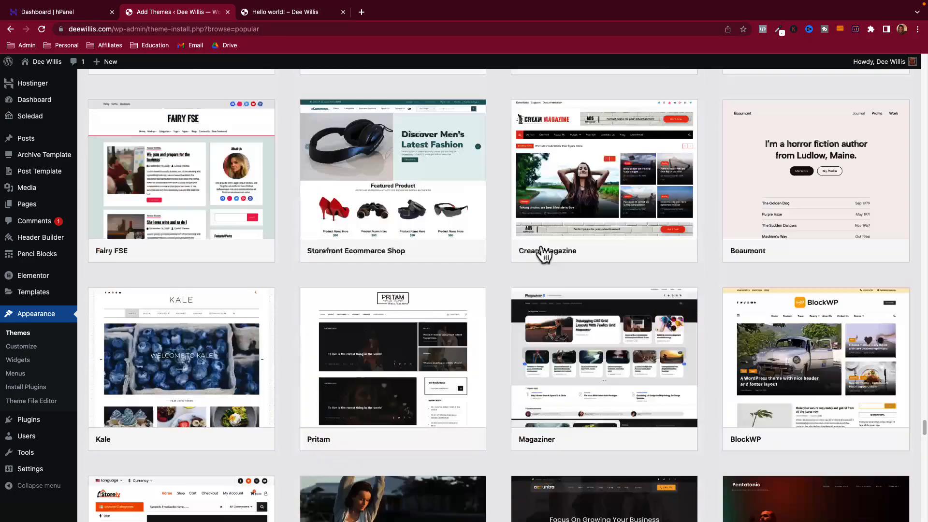
scroll(543, 251, down, 10)
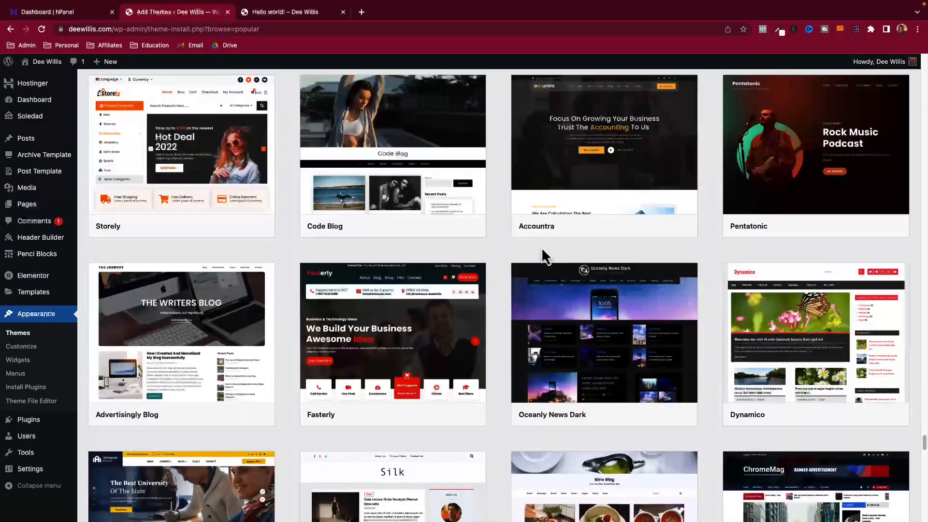
scroll(541, 248, up, 5)
scroll(542, 249, down, 3)
scroll(542, 249, down, 9)
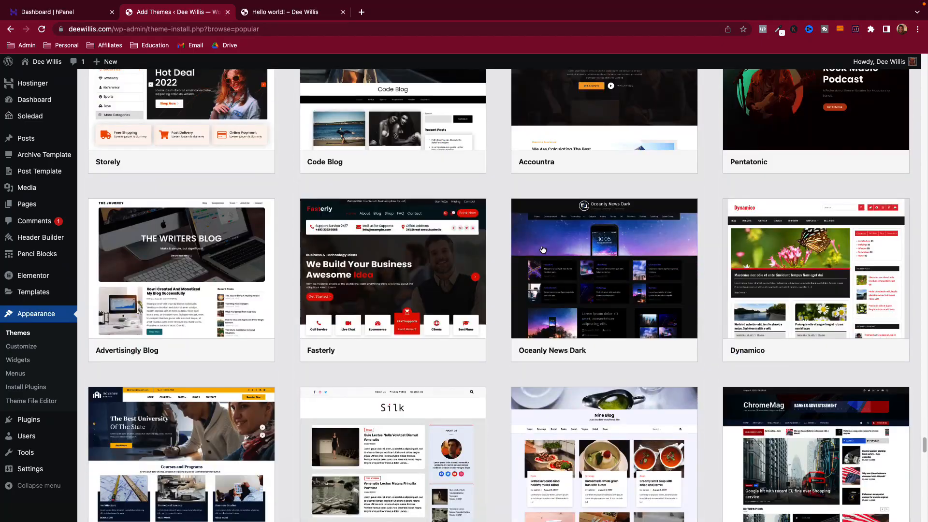
scroll(542, 249, up, 19)
scroll(543, 249, up, 10)
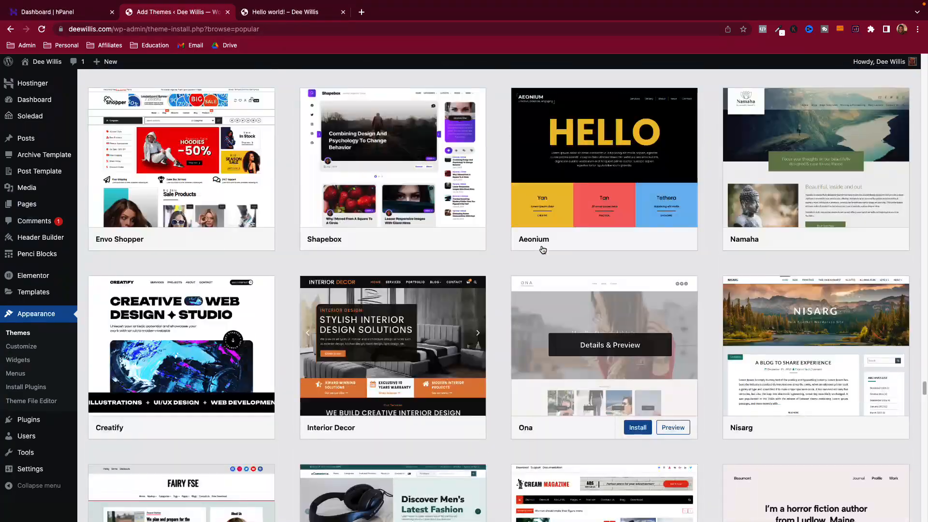
click(618, 330)
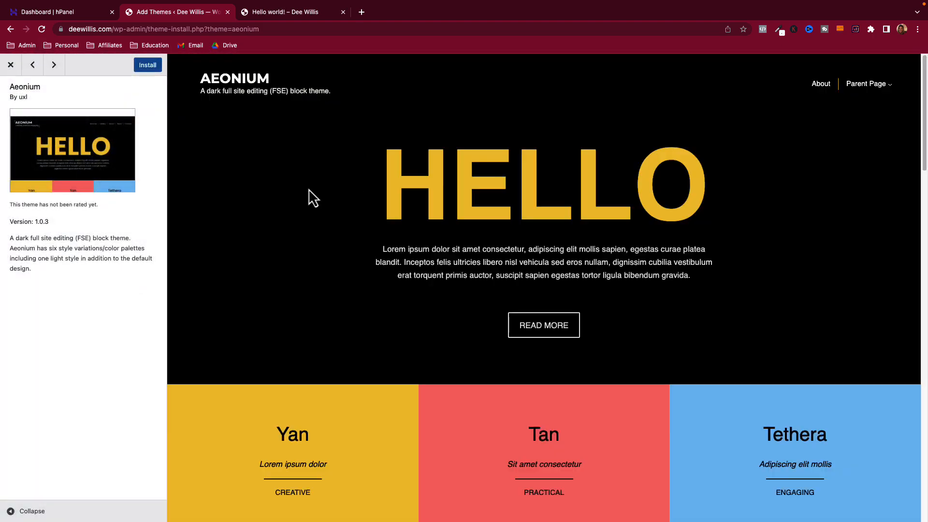
scroll(609, 218, down, 4)
scroll(604, 276, down, 20)
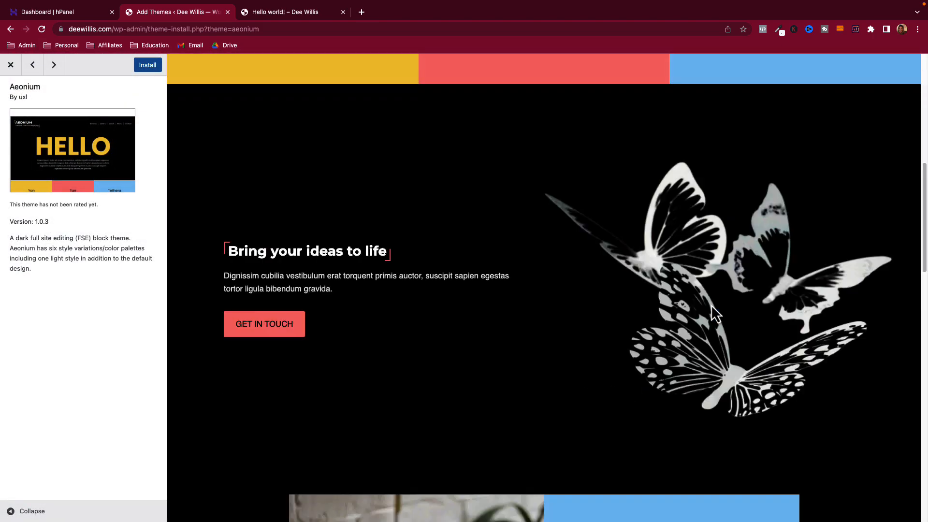
scroll(407, 321, down, 6)
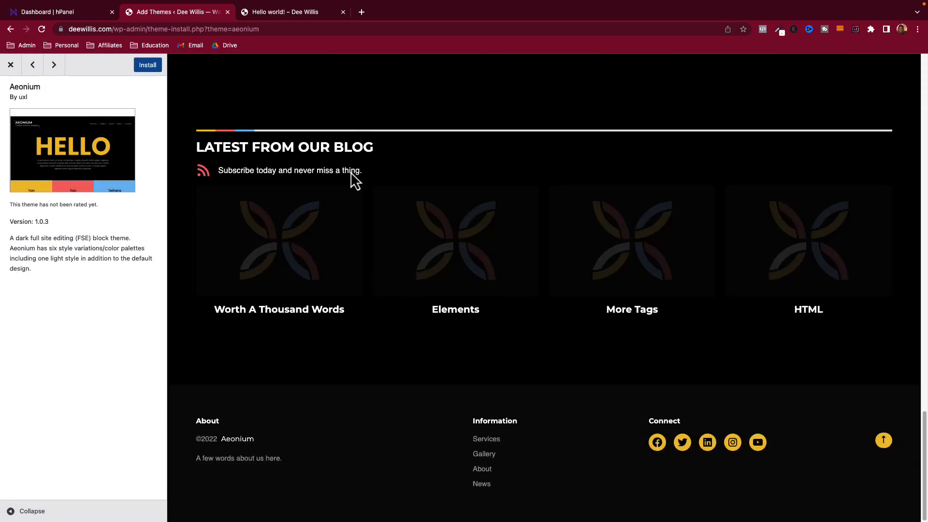
scroll(346, 151, up, 6)
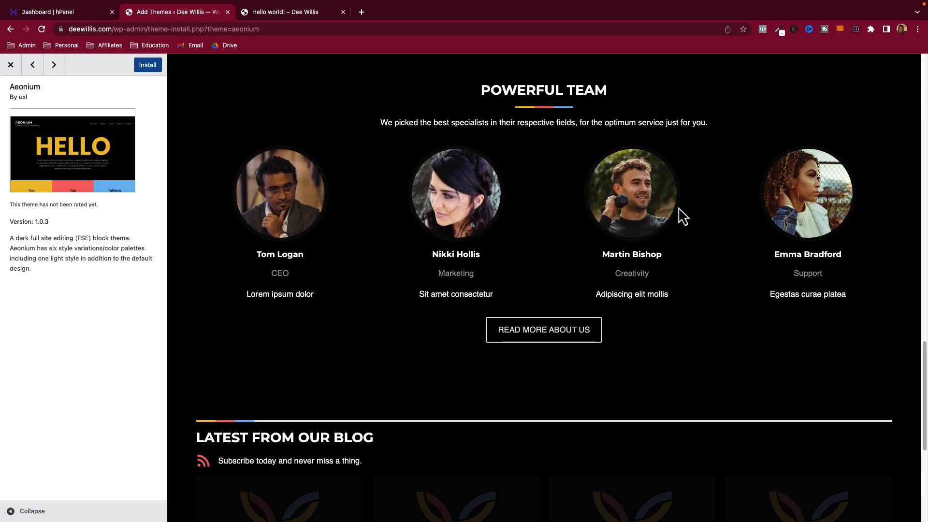
scroll(259, 184, up, 3)
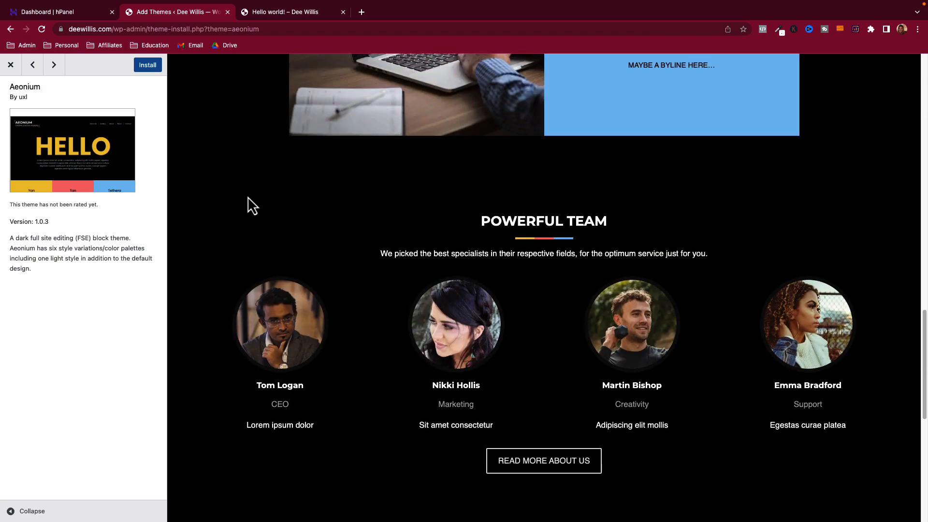
scroll(445, 300, up, 15)
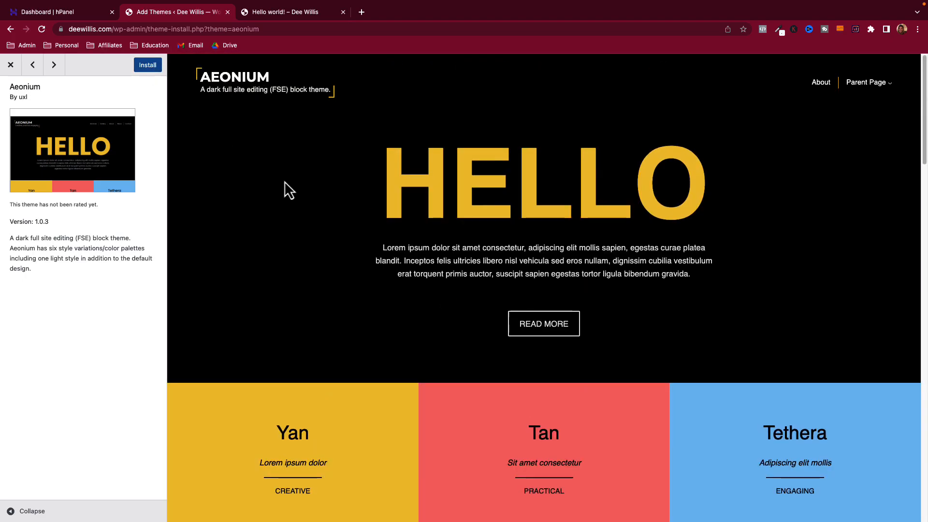
click(11, 65)
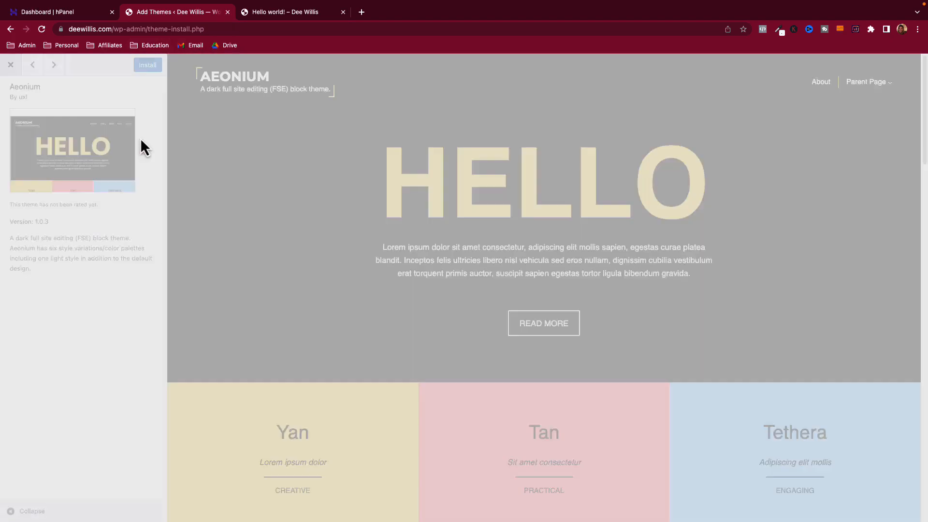
- Start uploading a theme zip but cancel the file chooser, then return to the installed Themes list
scroll(222, 304, up, 10)
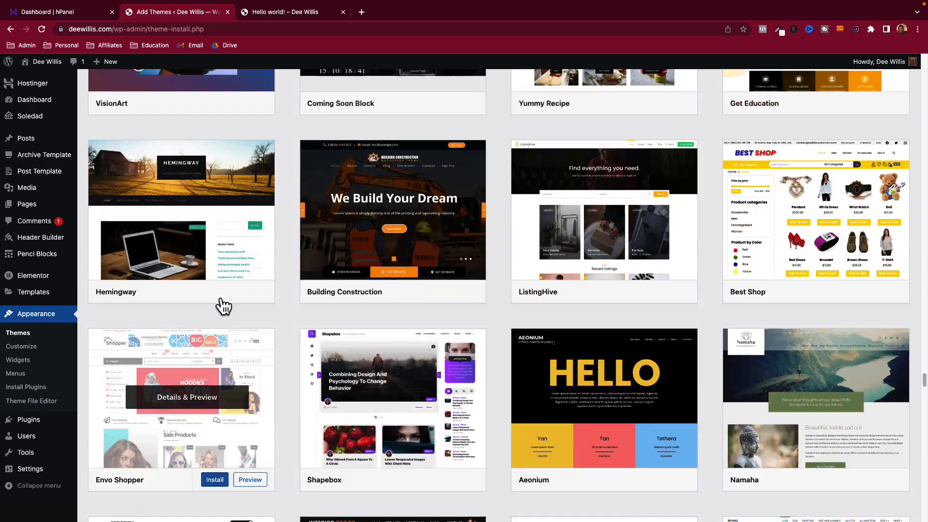
scroll(208, 230, up, 15)
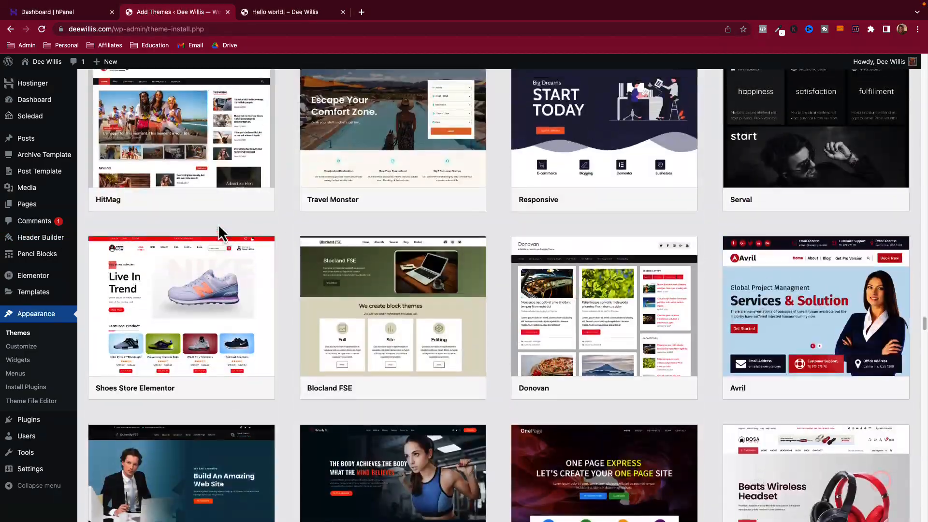
scroll(222, 231, up, 20)
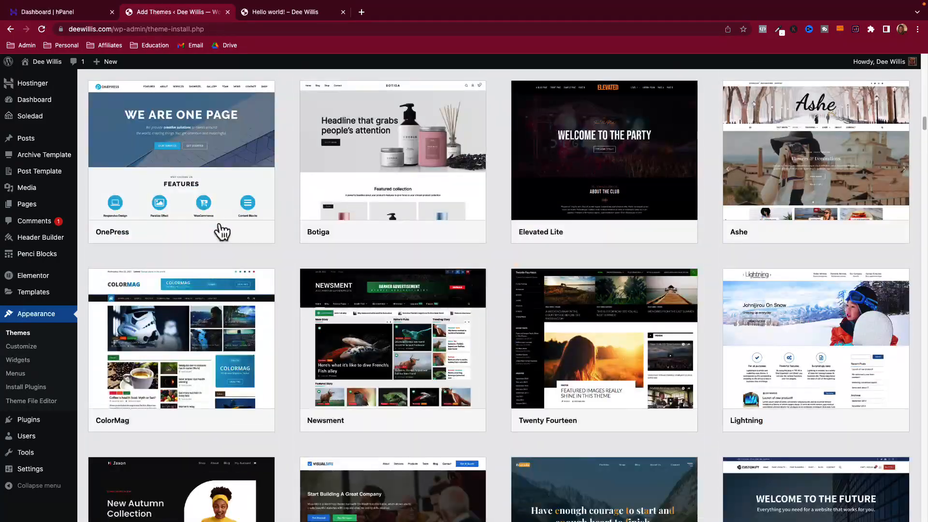
mouse_move(222, 232)
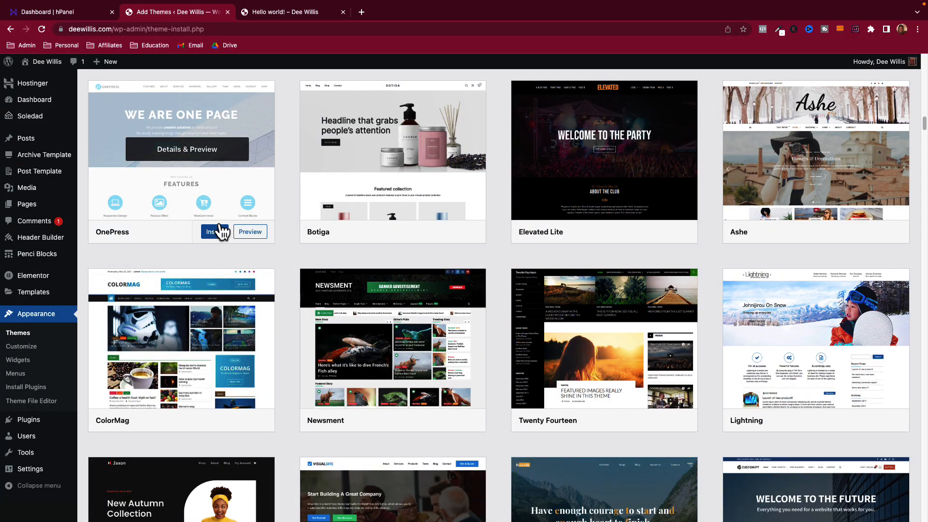
scroll(222, 232, up, 15)
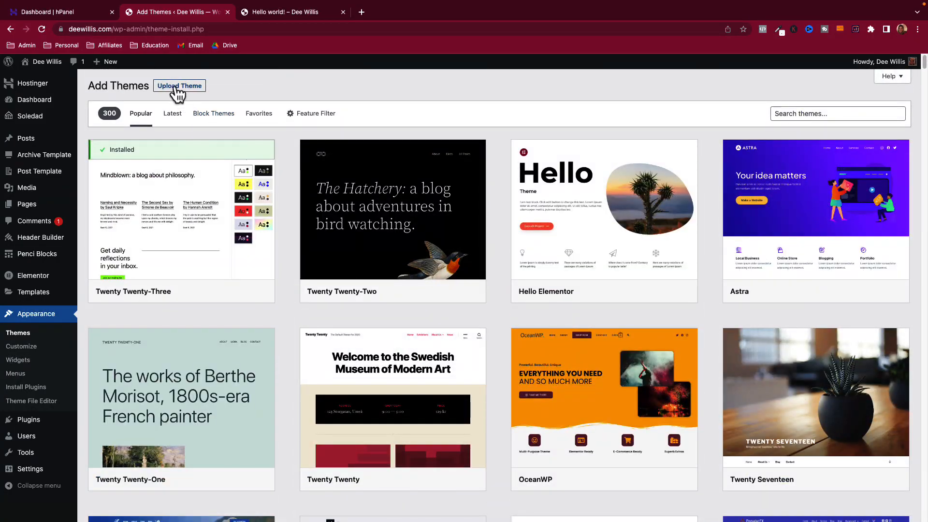
click(178, 89)
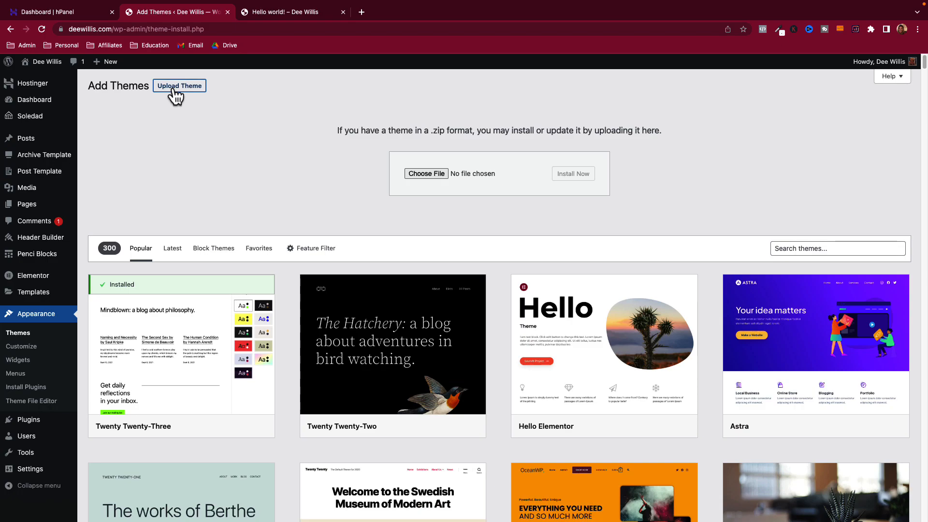
click(438, 173)
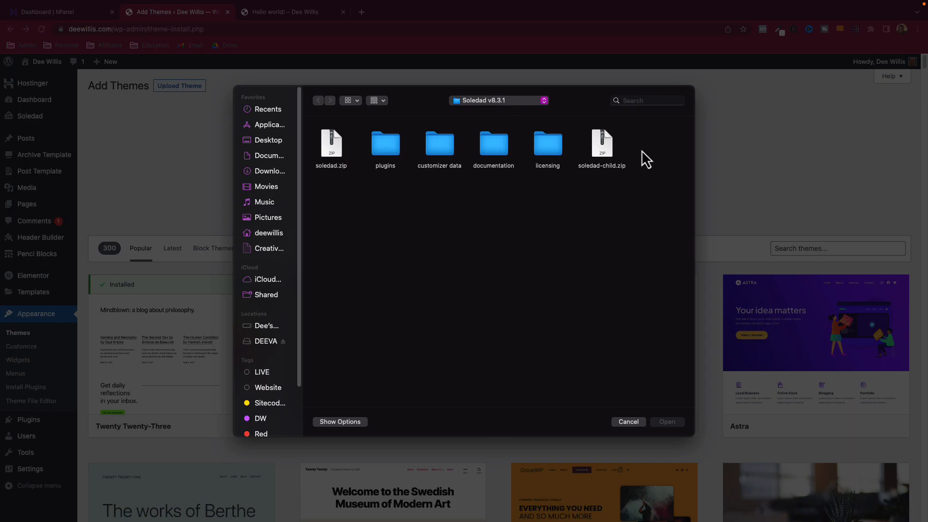
click(628, 422)
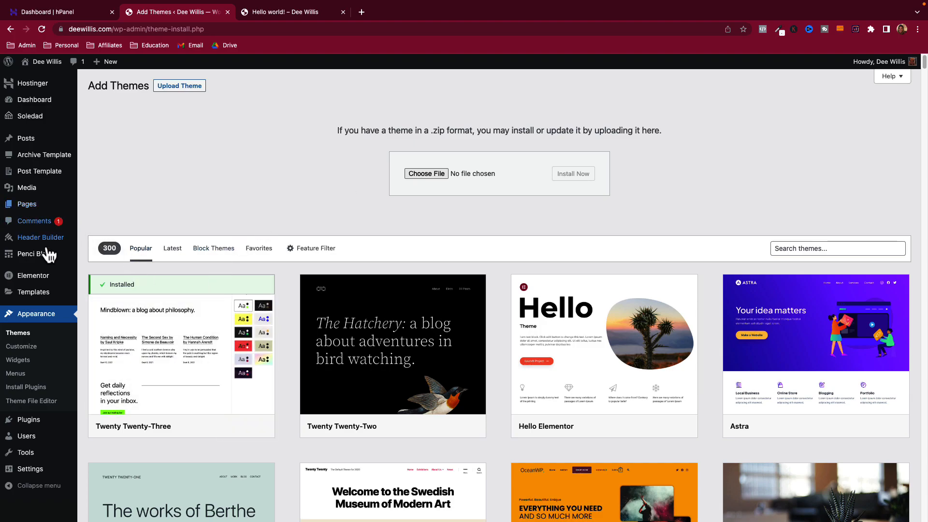
click(19, 333)
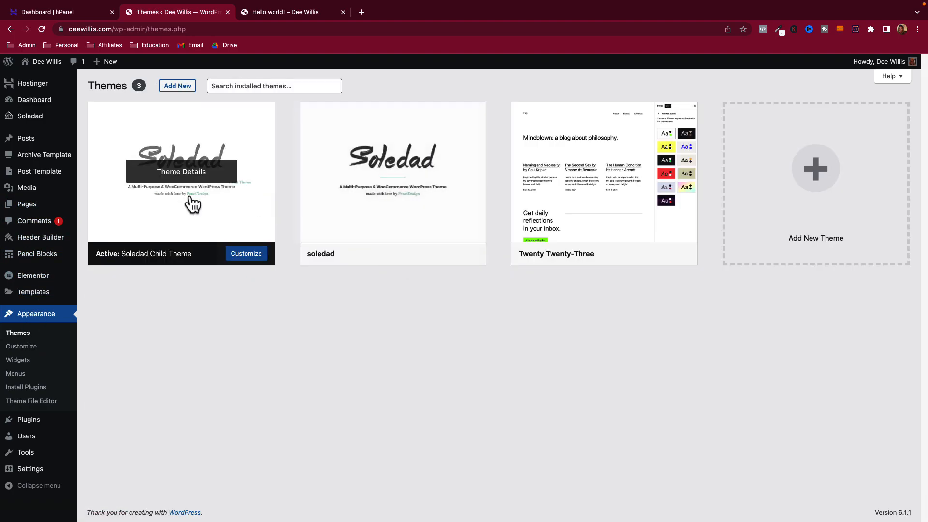
mouse_move(400, 266)
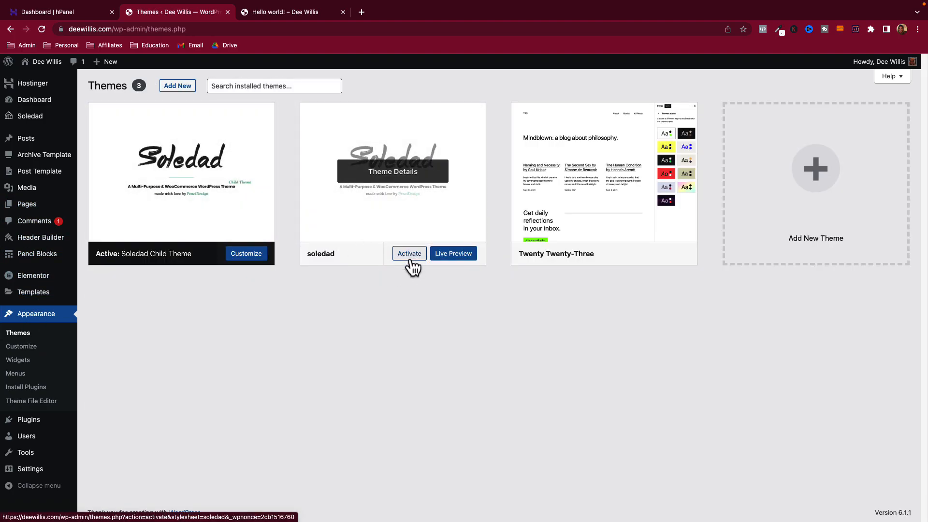